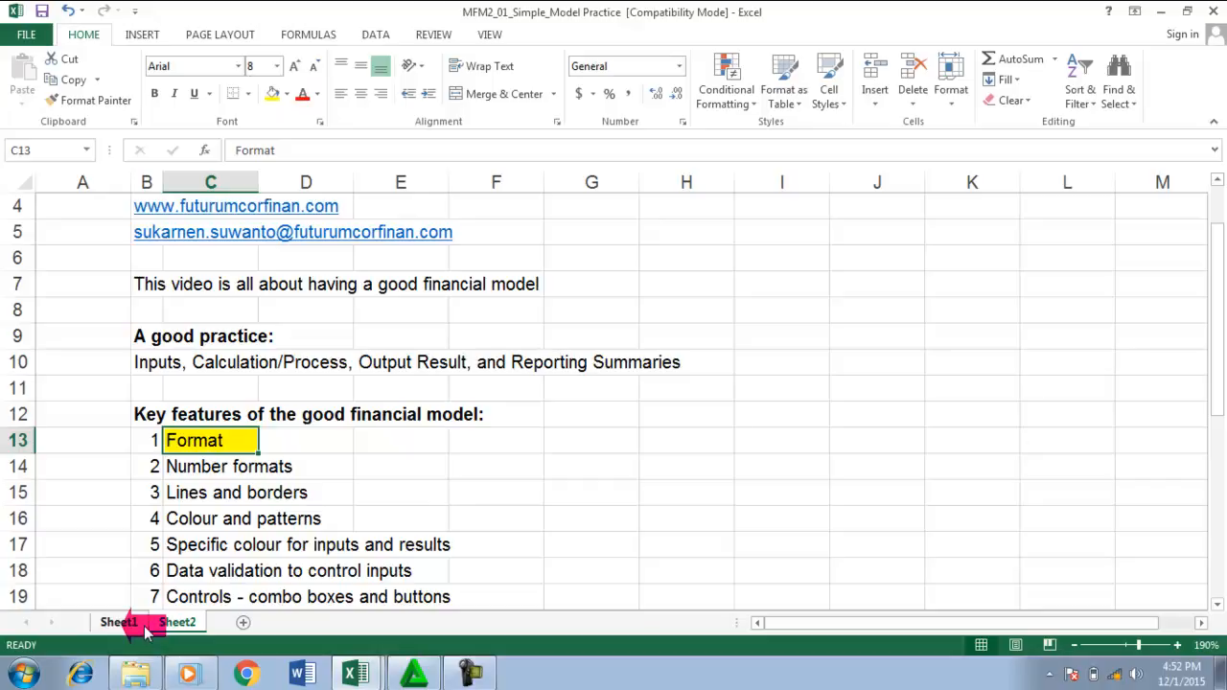
Step: Examine the formulas behind the Project Model on Sheet1, including the NPV calculation in E17
left_click(164, 623)
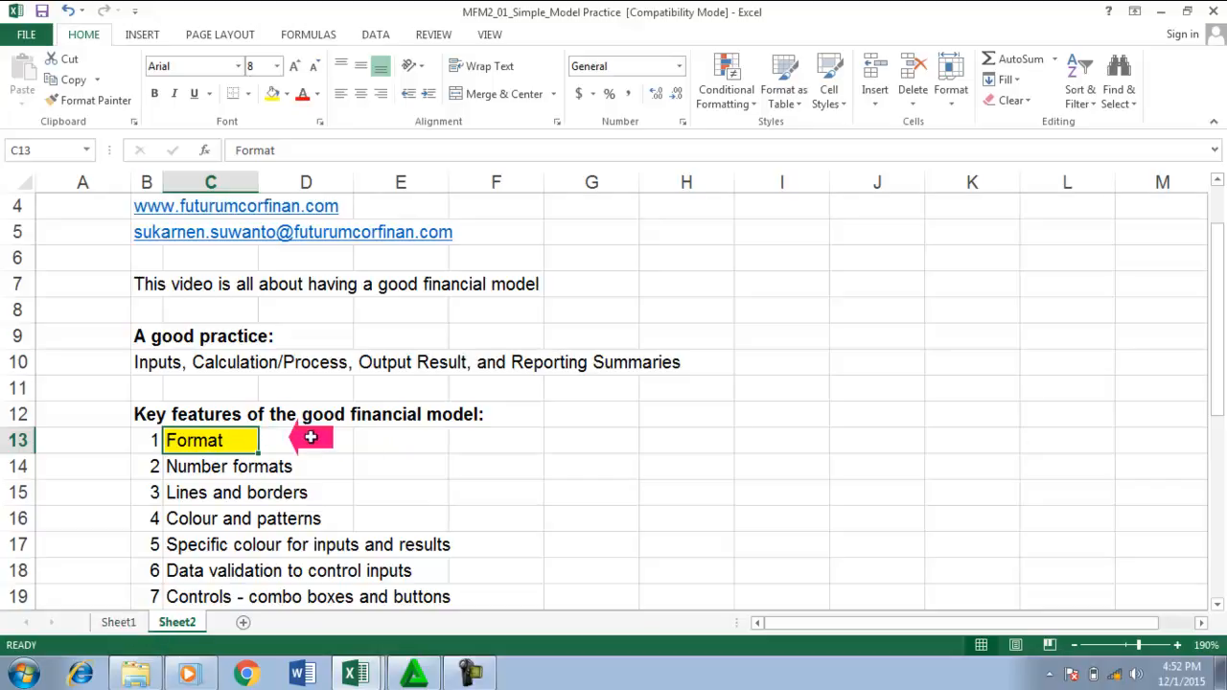
left_click(130, 623)
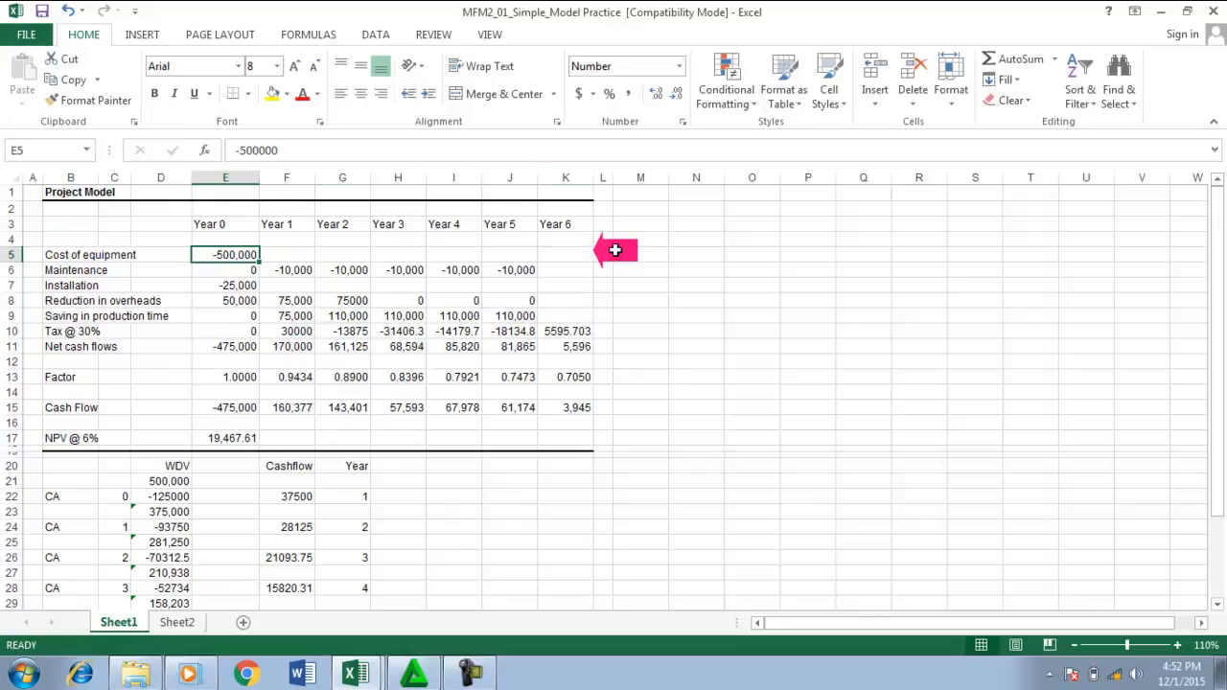
key("ctrl+grave")
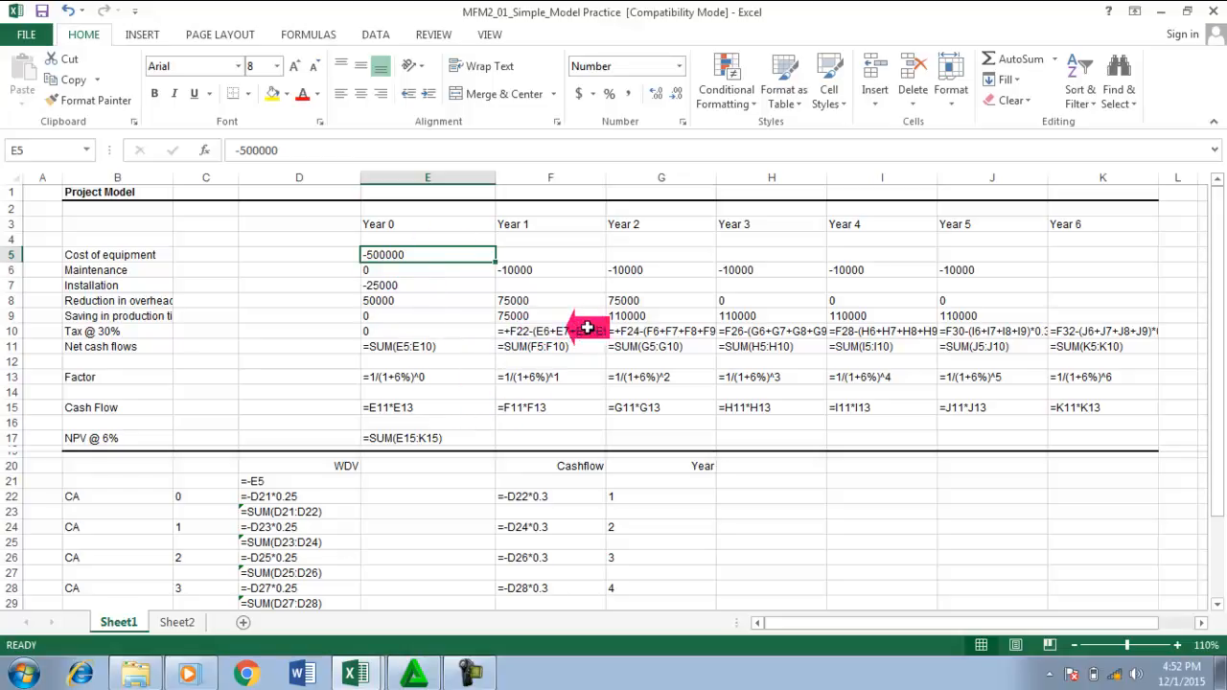
key("ctrl+grave")
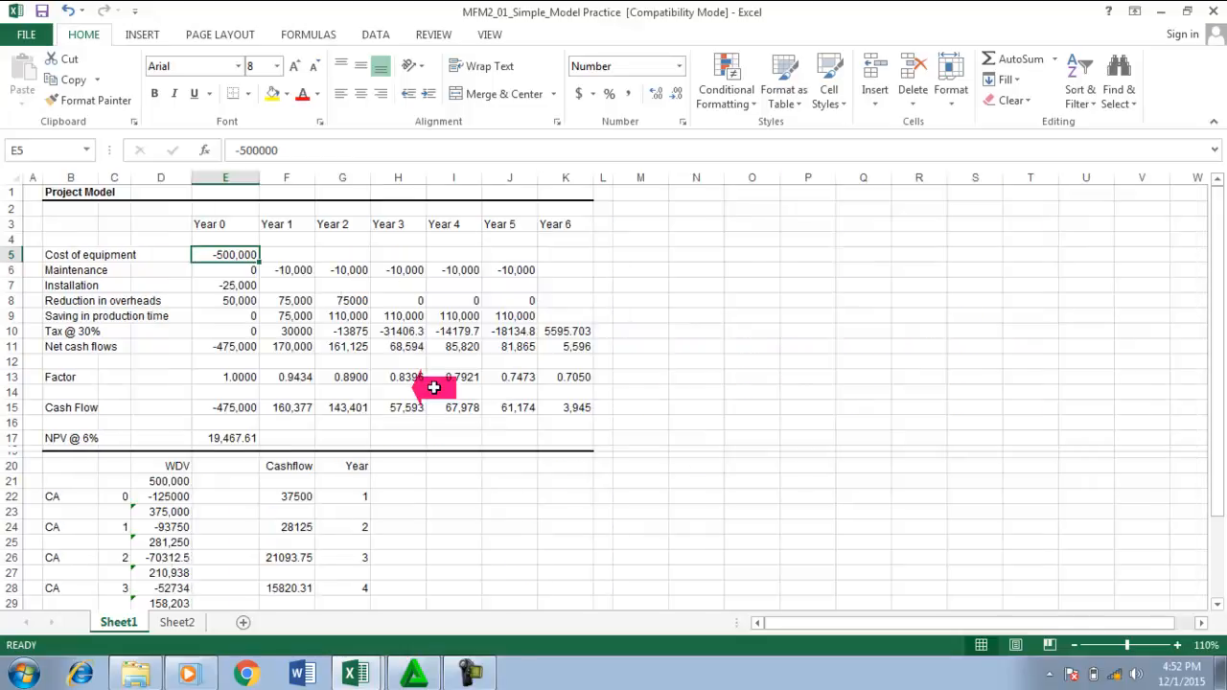
key("ctrl+grave")
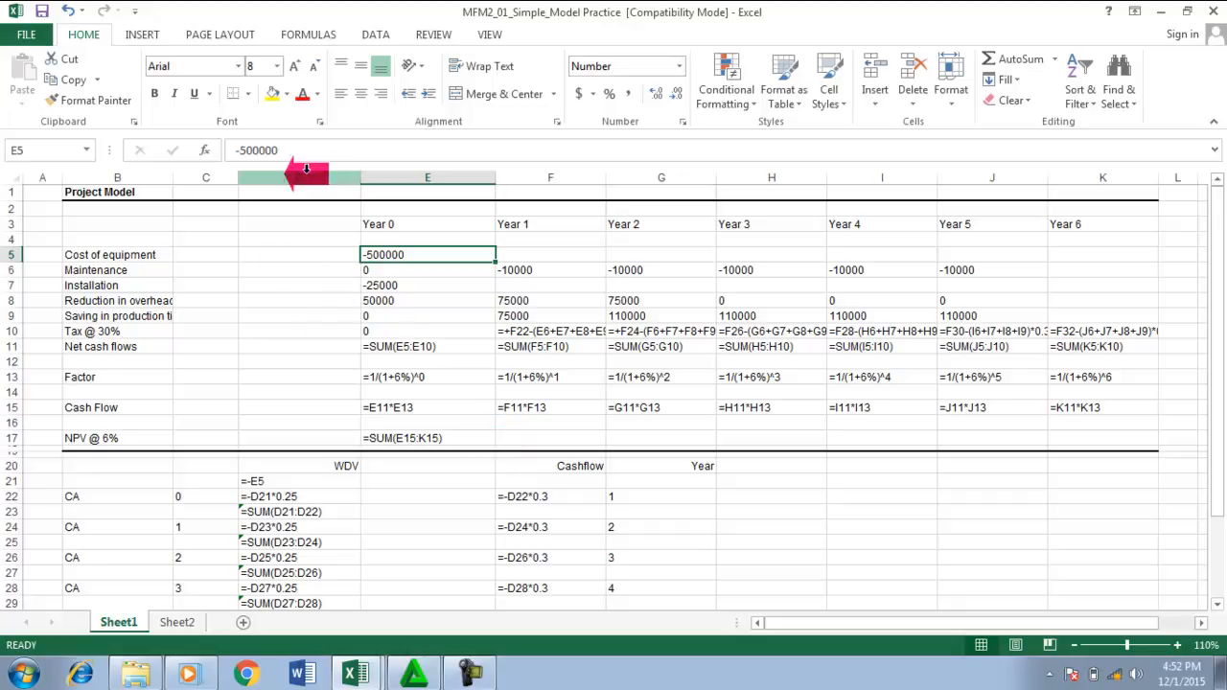
key("ctrl+grave")
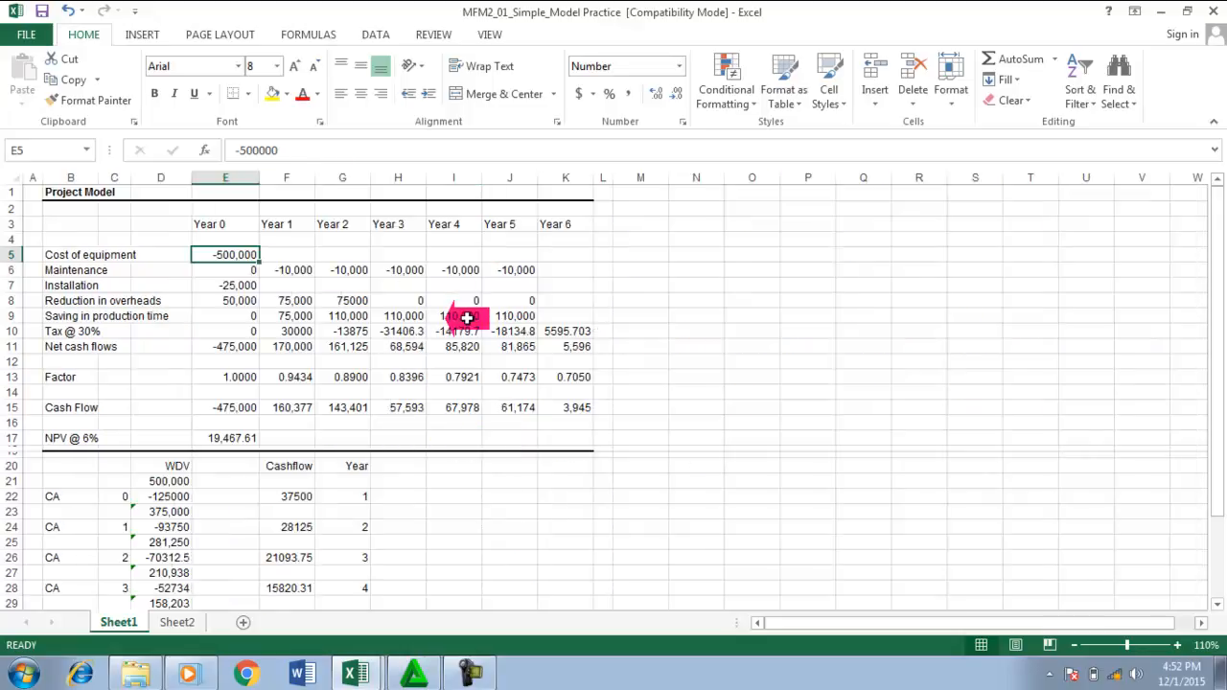
left_click(245, 434)
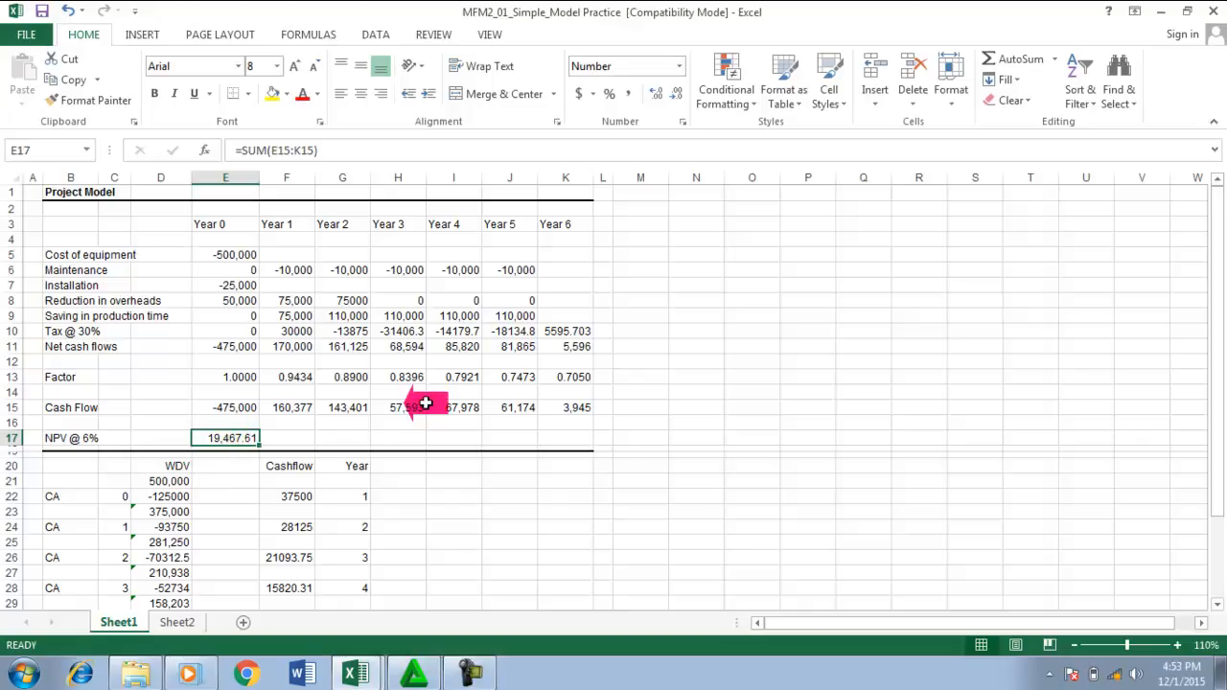
key("ctrl+grave")
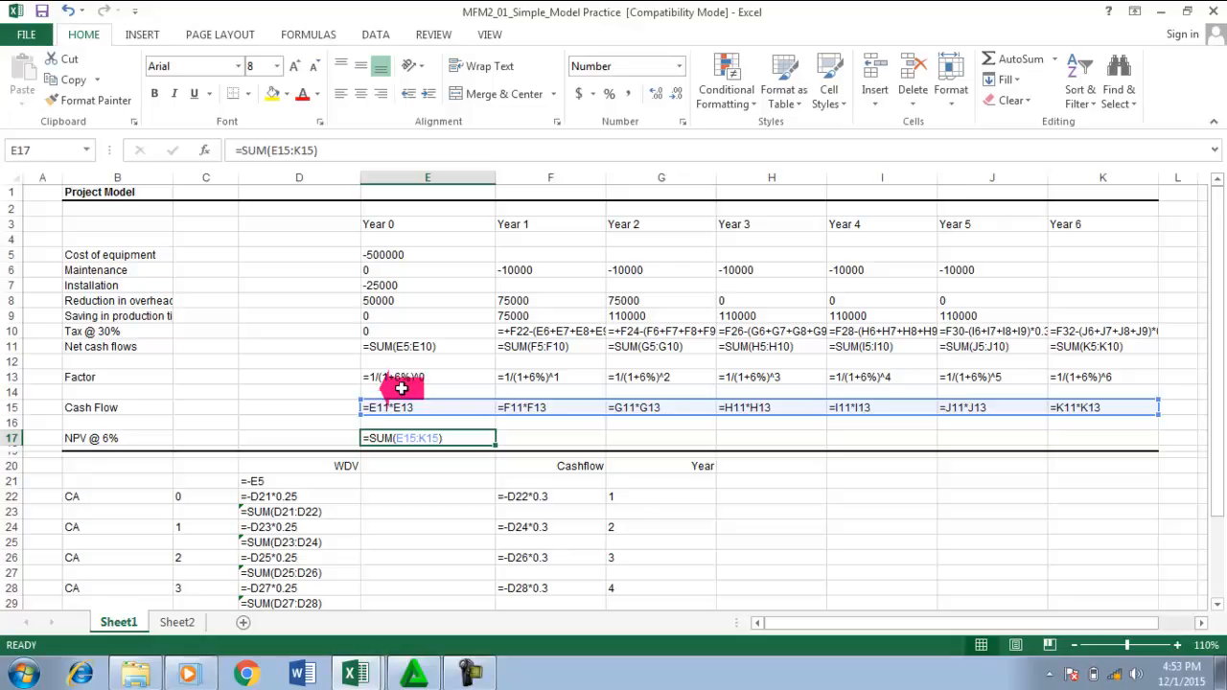
key("ctrl+grave")
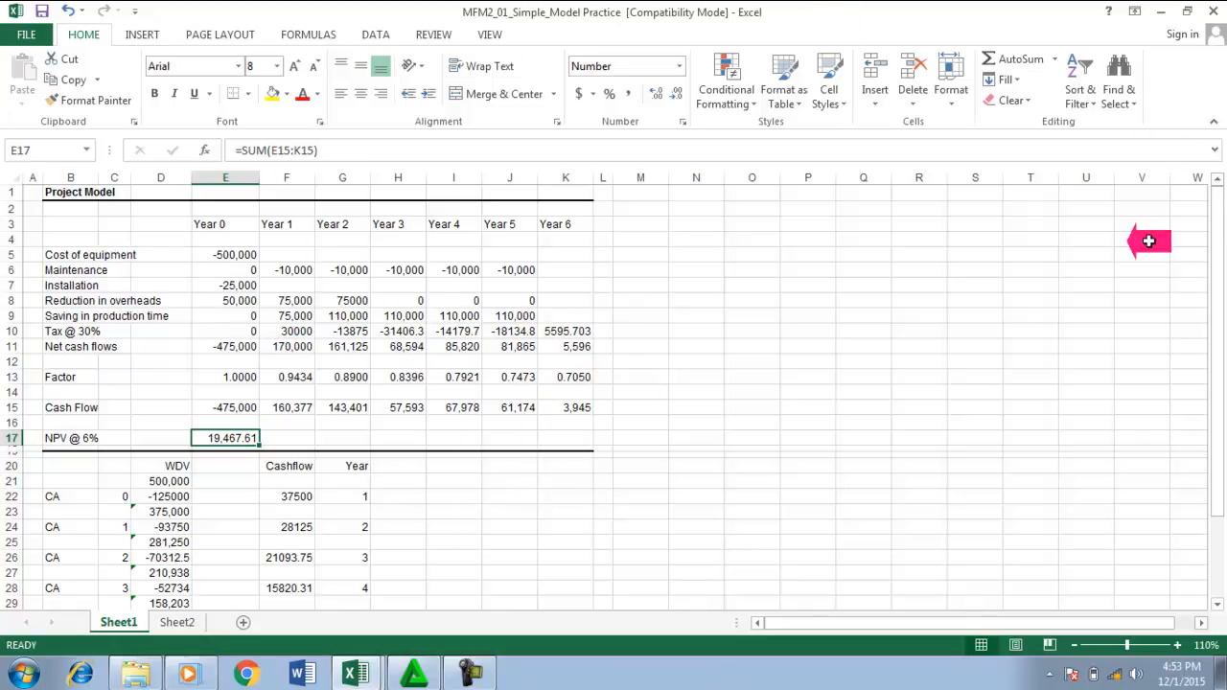
Step: Enter the layout labels "Title" in O3 and "Input/Assumption" in O5
left_click(755, 210)
left_click(753, 227)
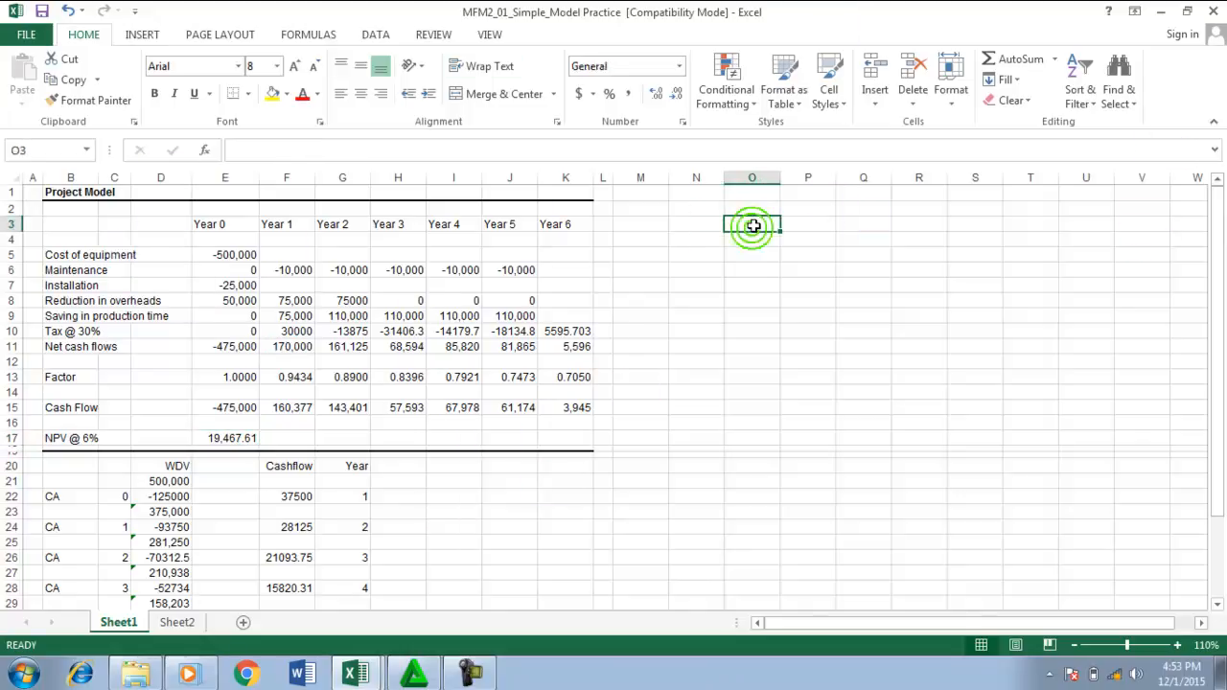
type("Title")
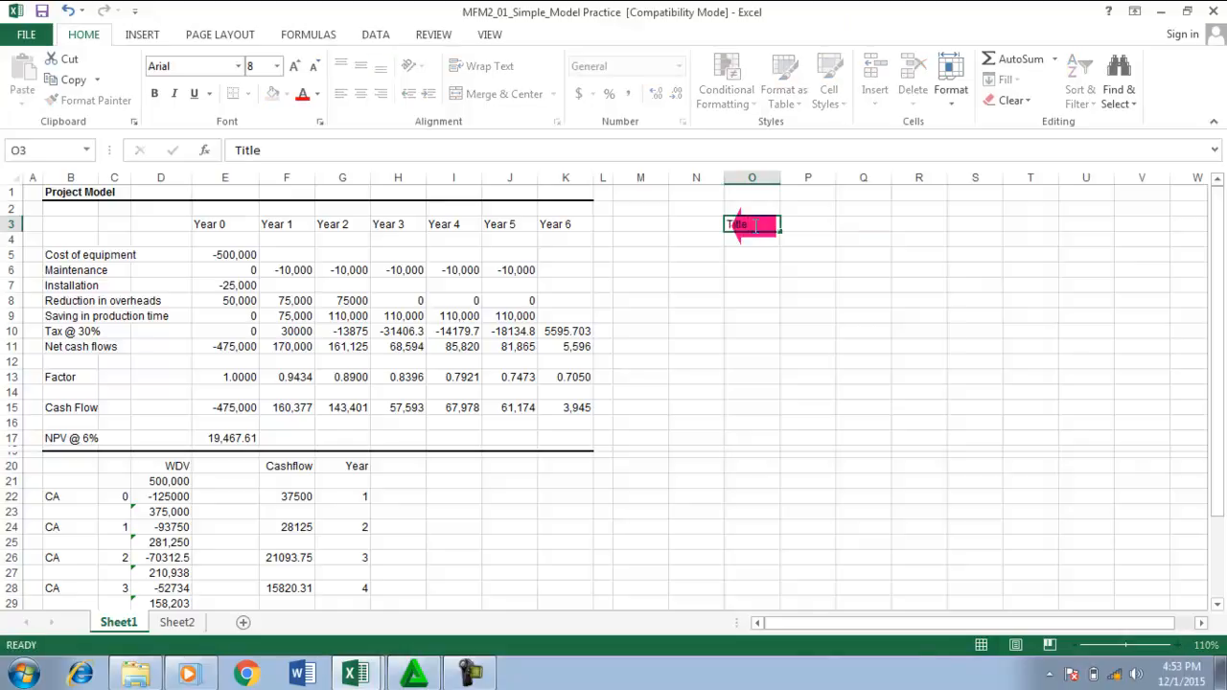
key("Return")
key("Return")
type("Input/Assumpti")
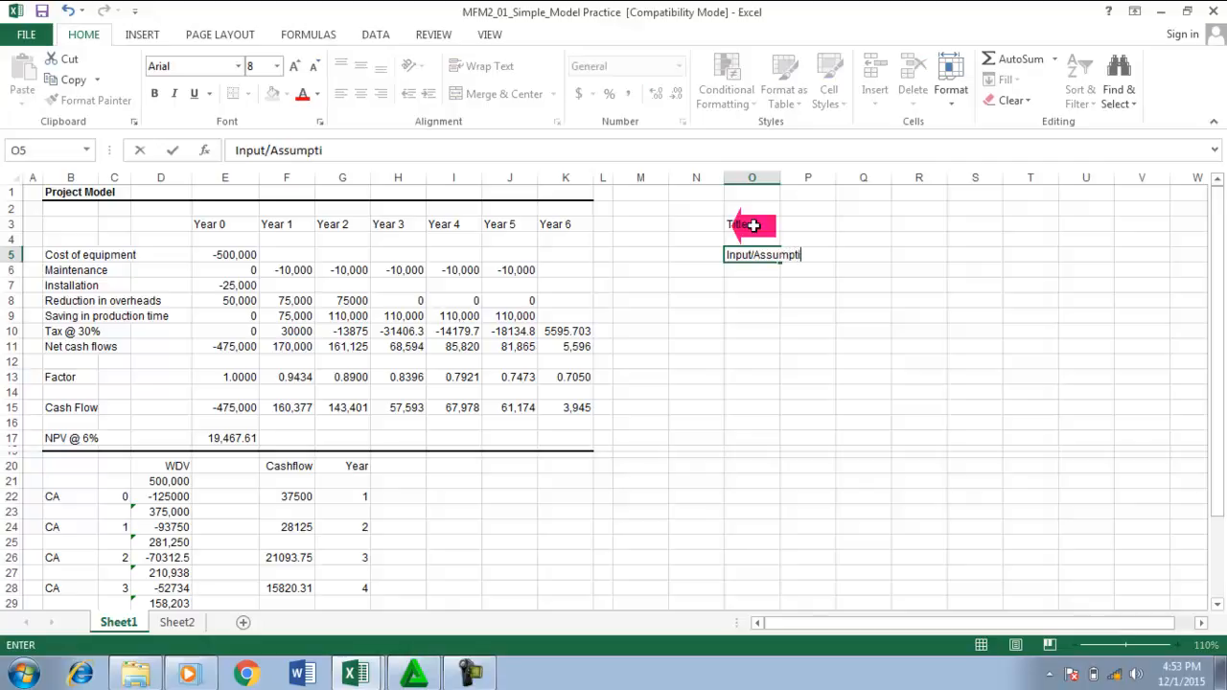
Step: Enter the label "Management Summary" in R5, on the same row as Input/Assumption
key("Right")
key("Right")
key("Right")
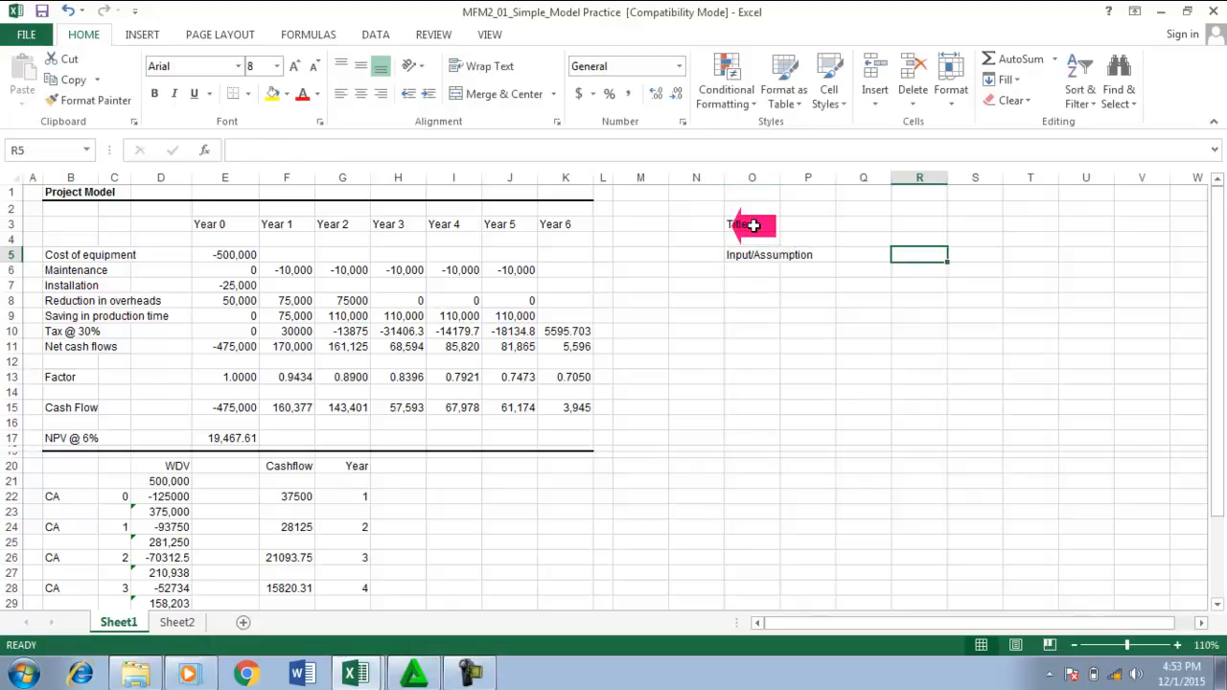
type("Manageme")
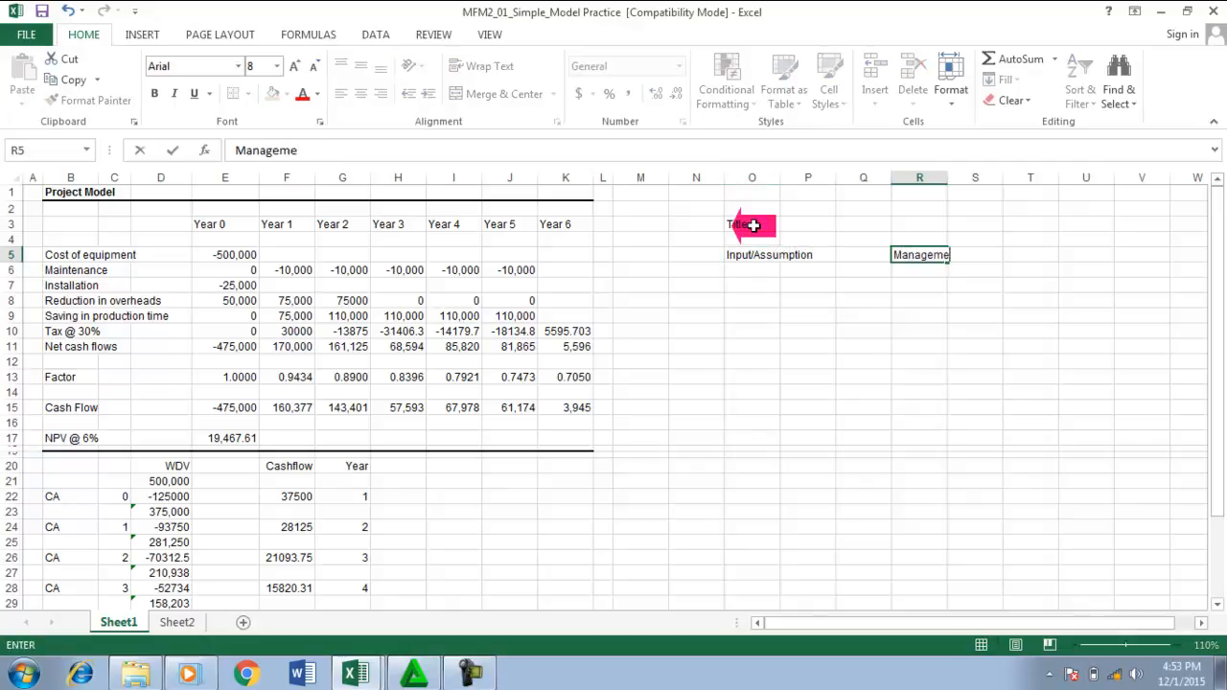
type("nt Summary")
key("Return")
key("Return")
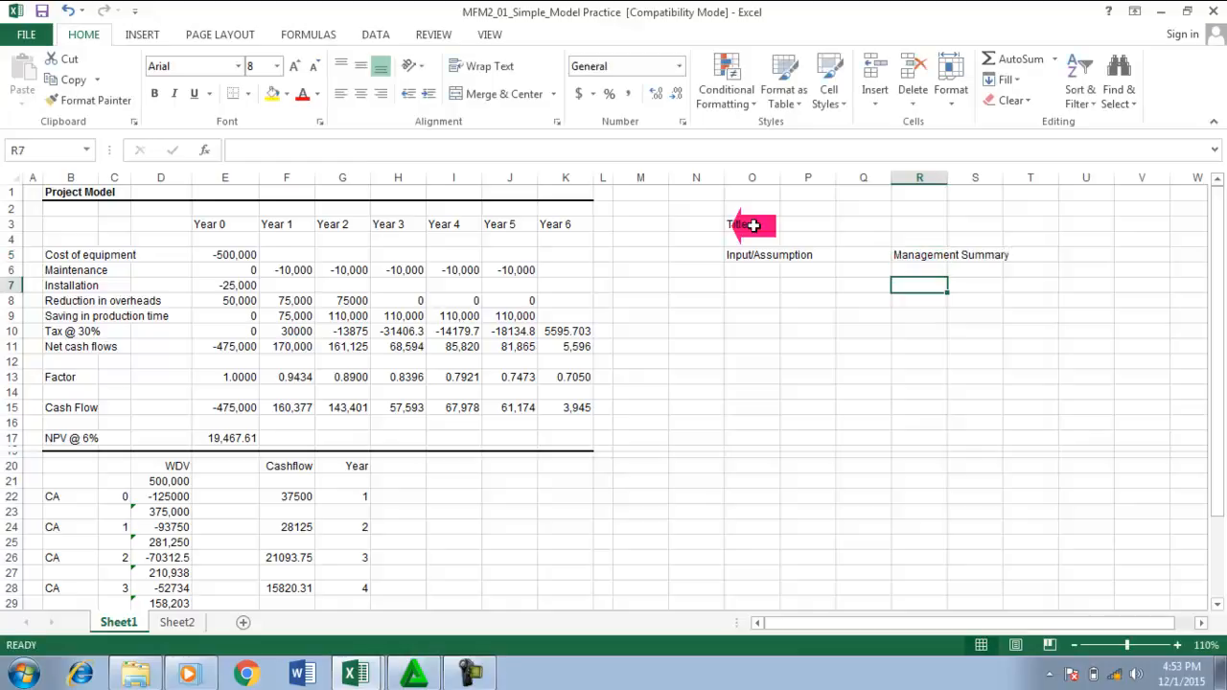
Step: Enter the label "Calculation" in O7, below Input/Assumption
key("Left")
key("Left")
key("Left")
key("BackSpace")
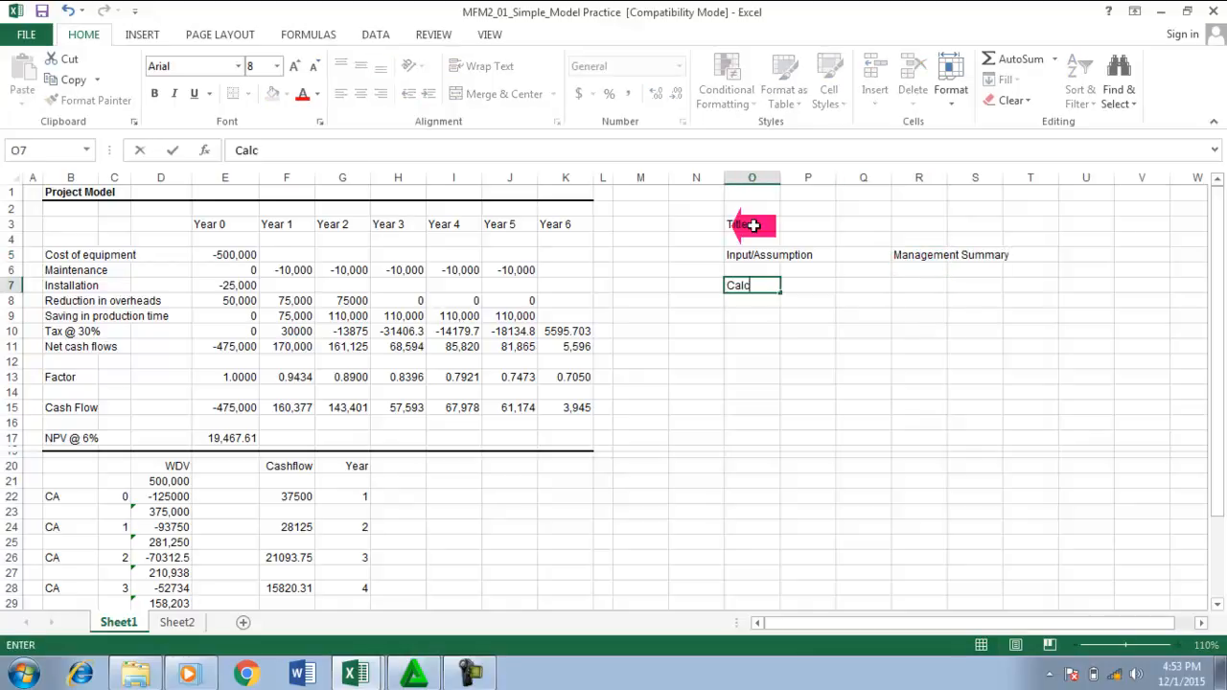
type("Calculation")
key("Return")
Step: Enter the label "Answer/Result" in O9, below Calculation
key("Return")
key("Return")
key("Up")
key("Down")
key("Up")
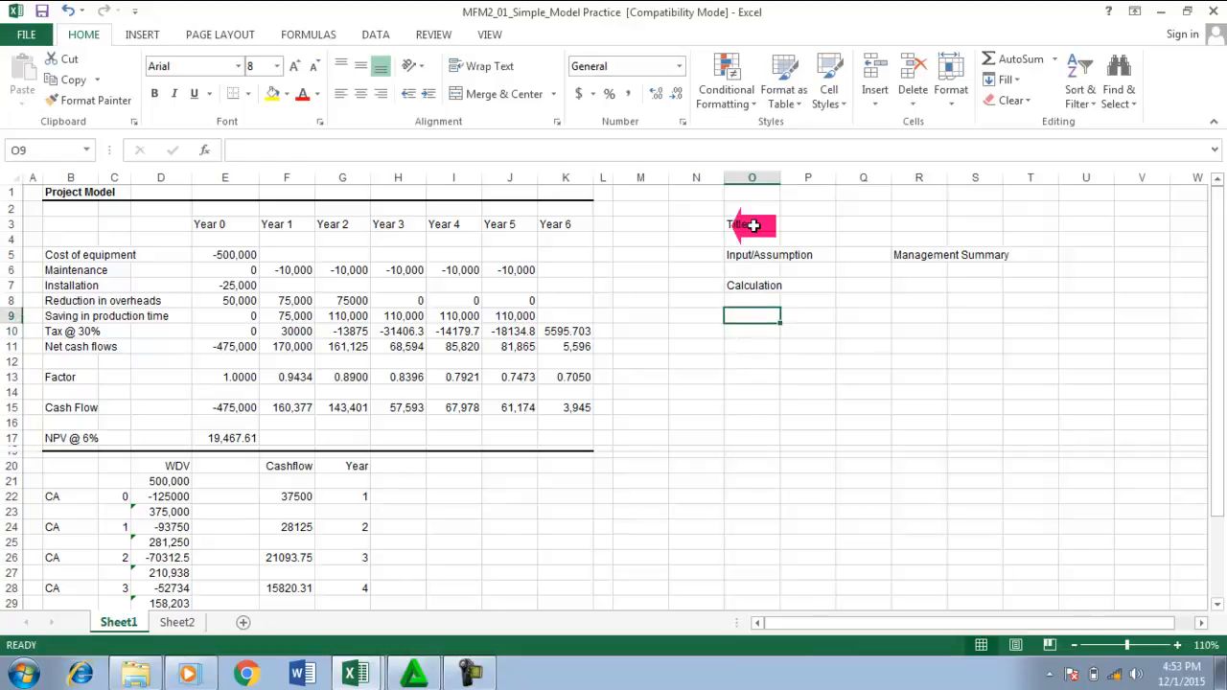
type("Answer/")
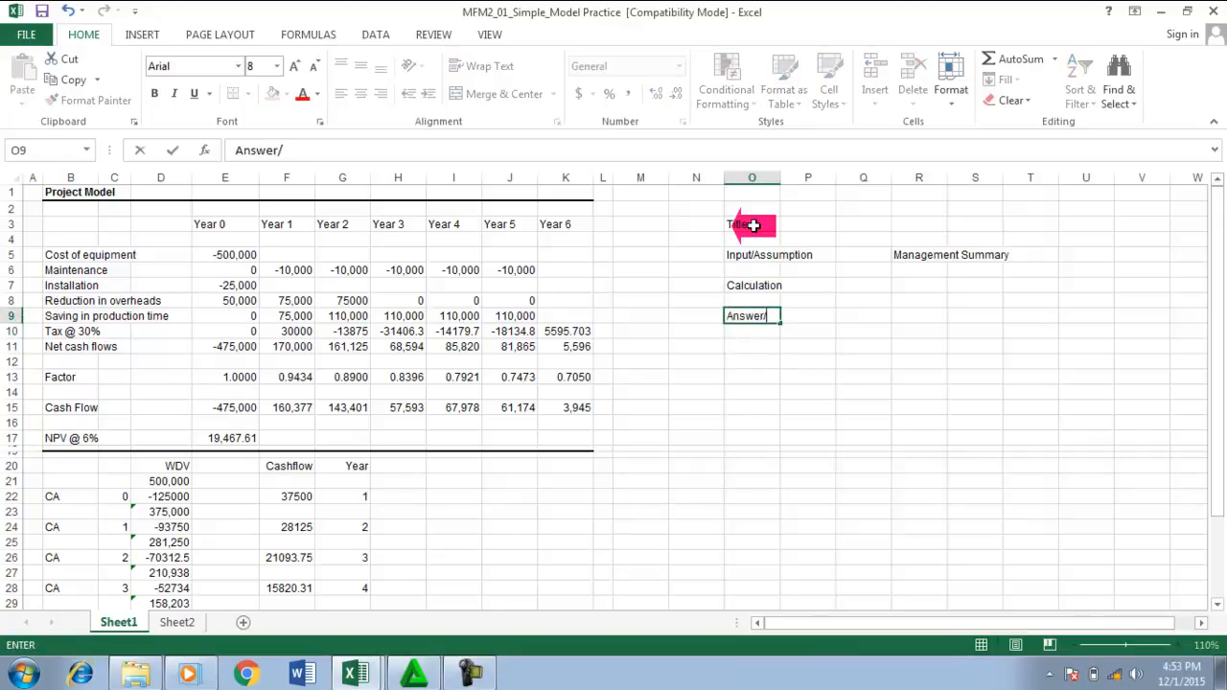
type("Result")
key("Return")
Step: Add an outline border around the Title cell O3
key("Up")
key("Up")
key("Up")
key("Up")
key("Up")
key("Up")
key("Up")
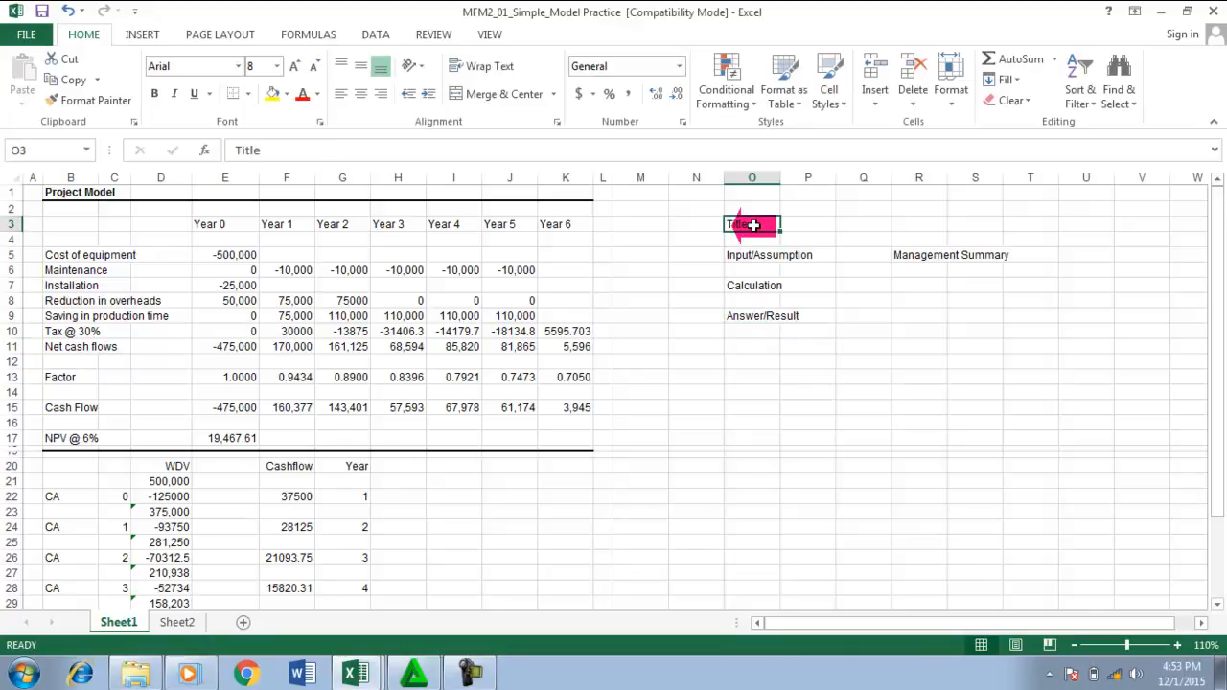
Step: Add an outline border around the Input/Assumption cell O5
key("Down")
key("Down")
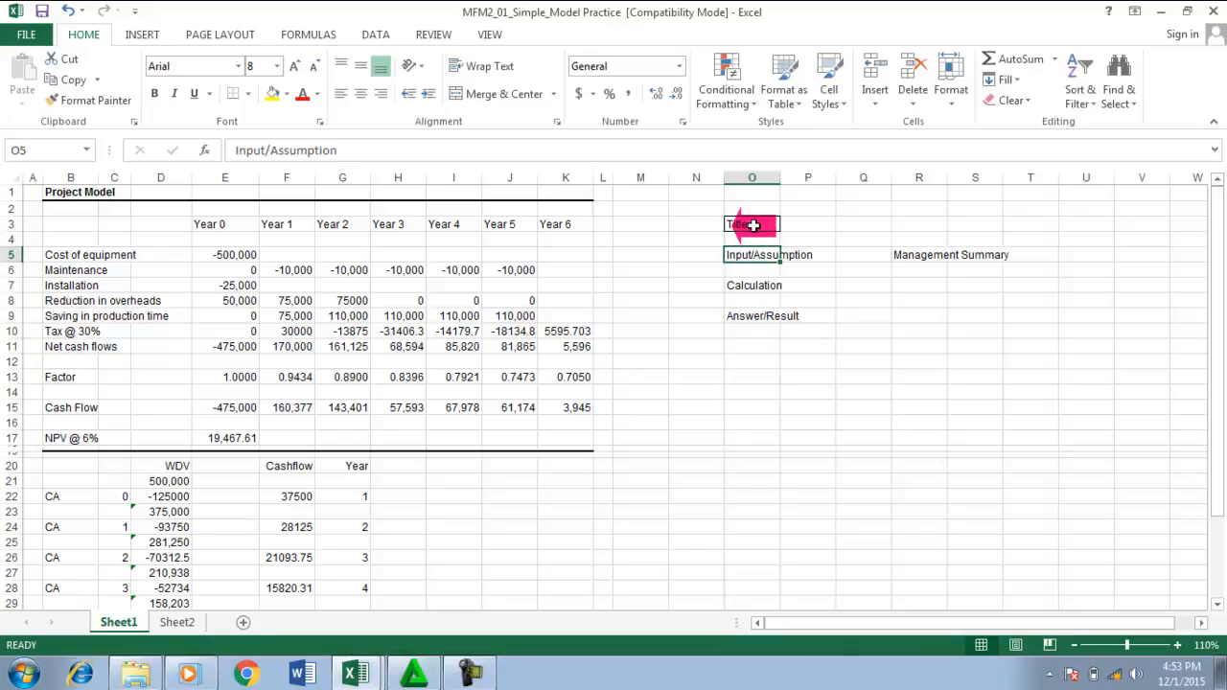
key("Right")
key("Left")
key("Right")
key("Right")
key("Left")
key("Left")
key("Right")
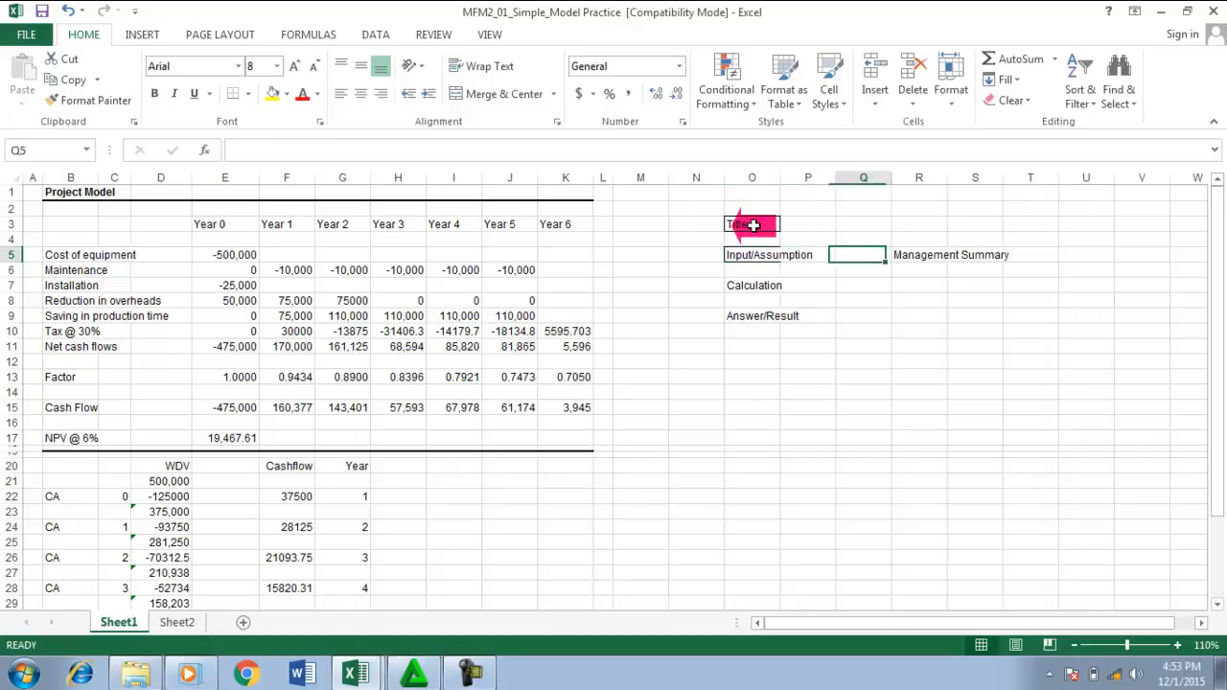
Step: Add one outline border around the Management Summary cells R5:S5
key("Right")
key("Right")
key("shift+Right")
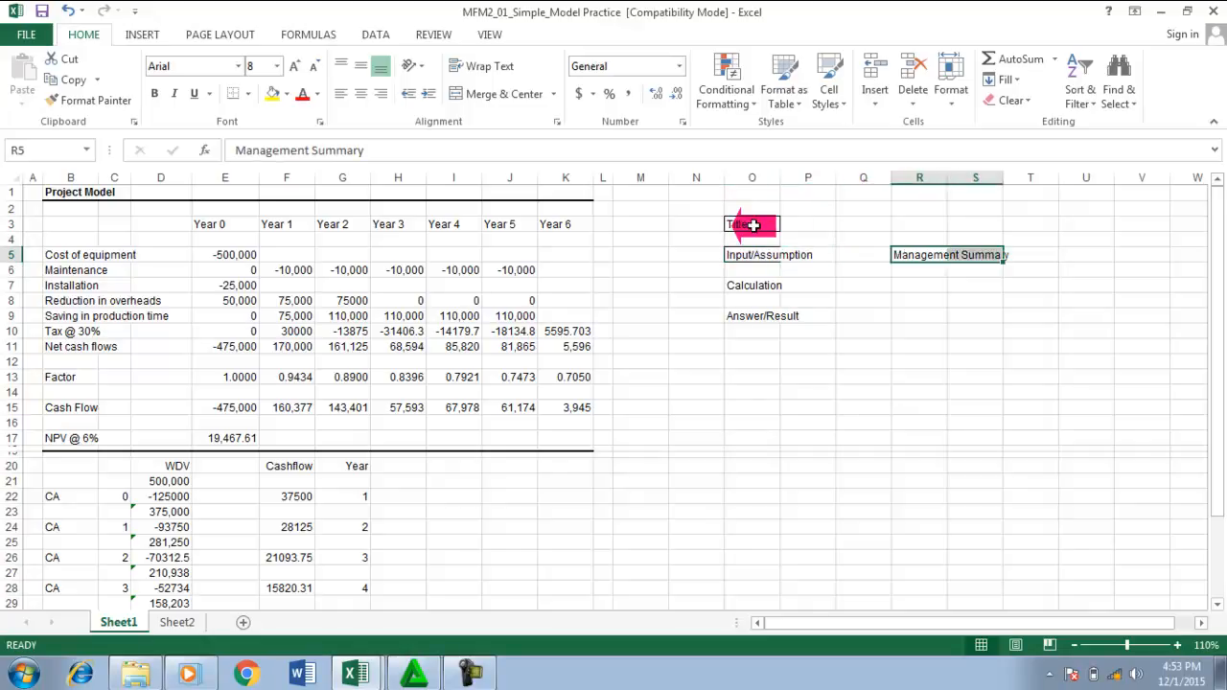
Step: Add separate outline borders around the Calculation cell O7 and the Answer/Result cell O9
key("Left")
key("Left")
key("Down")
key("Left")
key("Left")
key("Down")
key("Right")
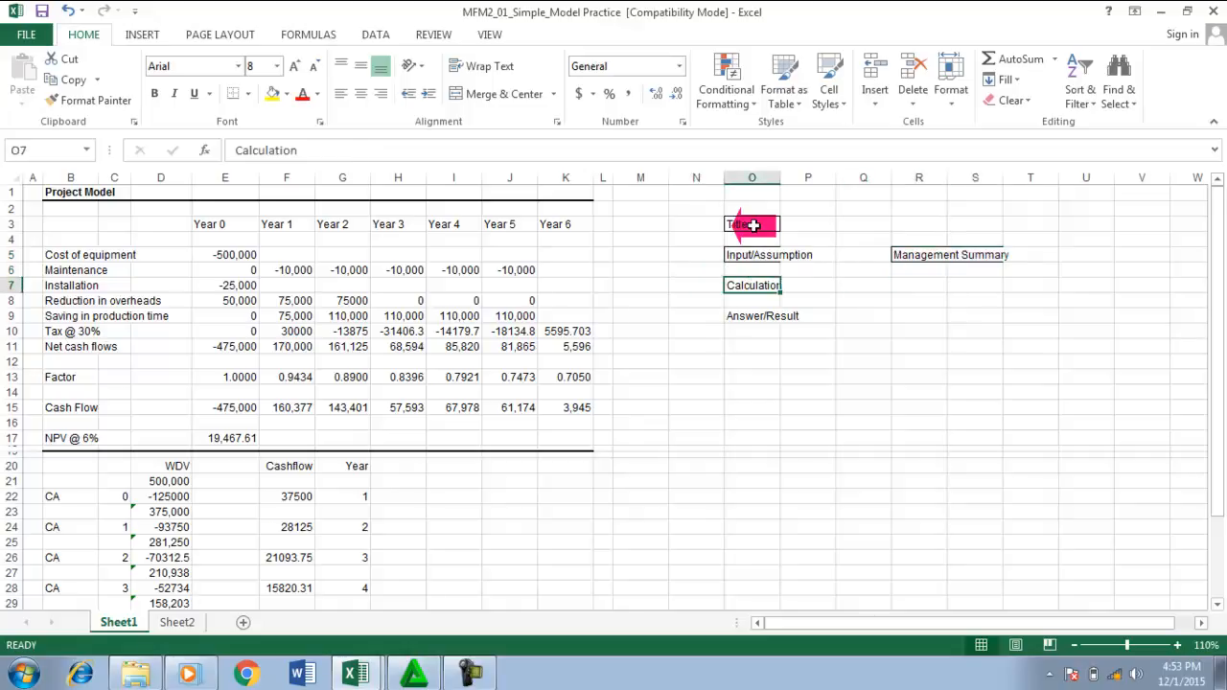
key("Down")
key("Down")
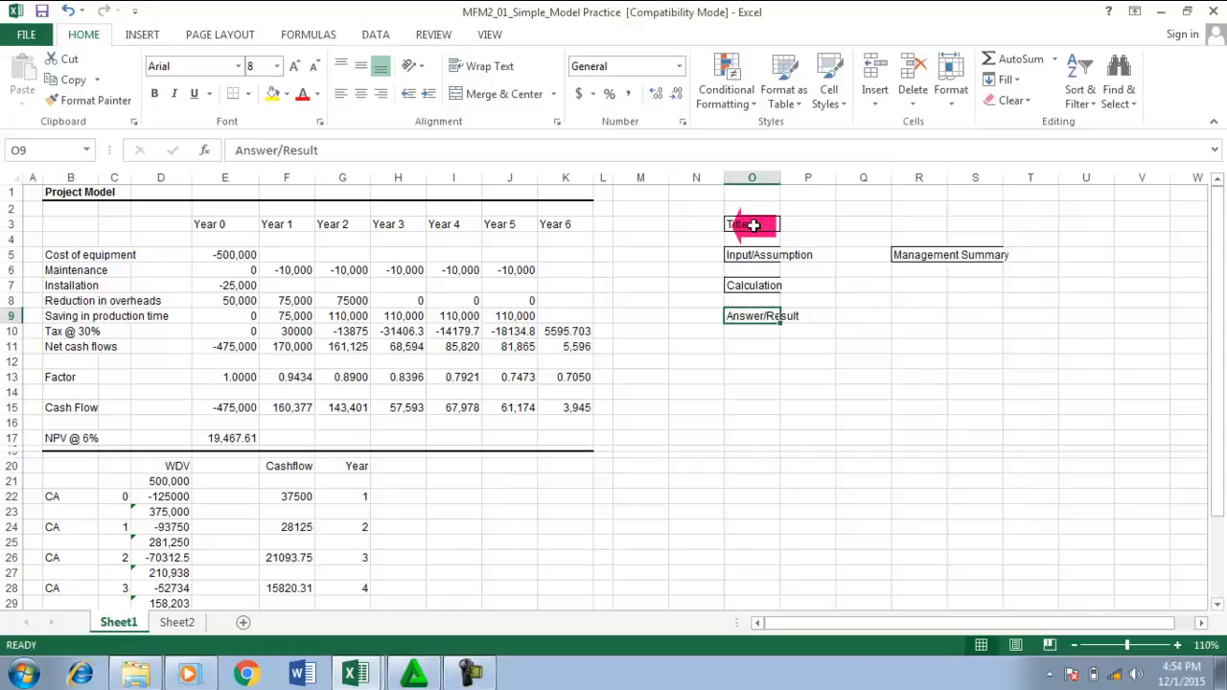
left_click(786, 242)
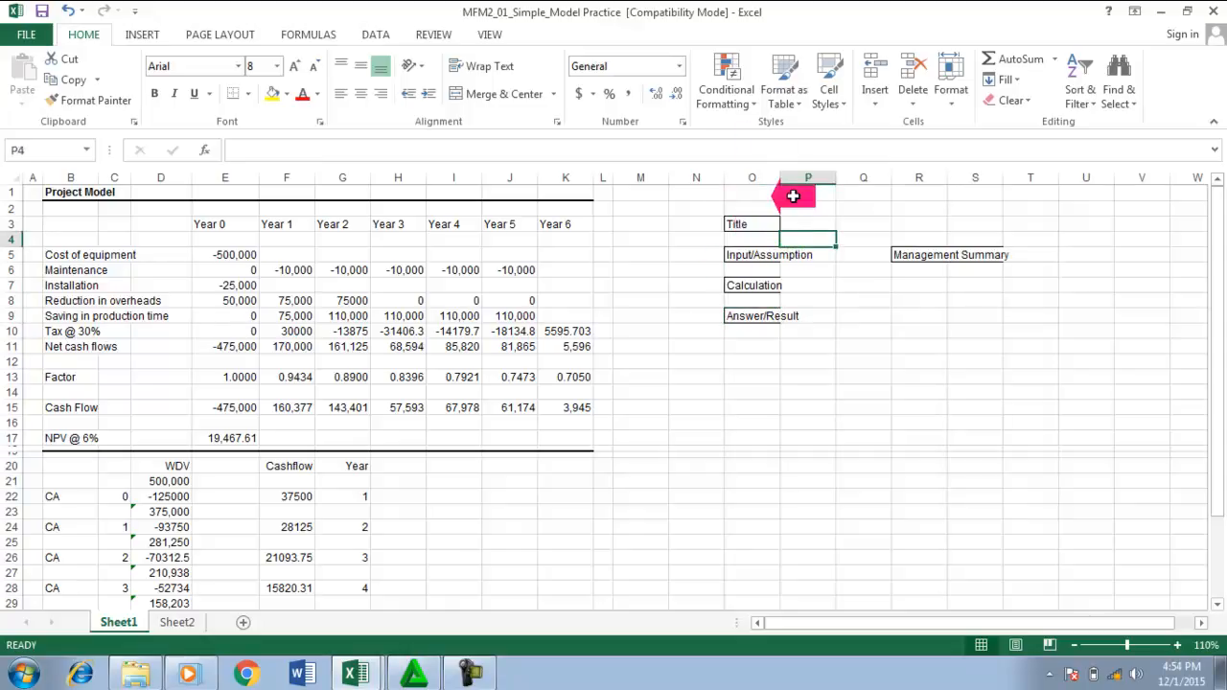
Step: Widen column O so its labels fit inside their boxes, and delete the empty column Q
left_click_drag(780, 178, 853, 179)
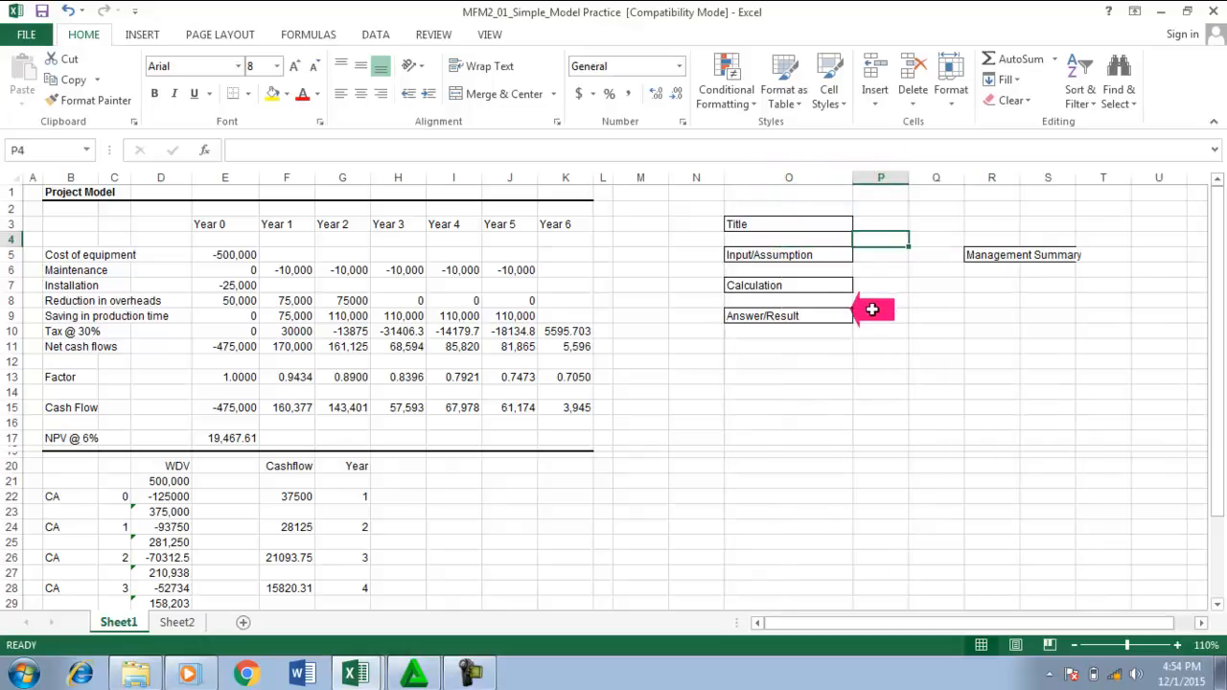
left_click(943, 177)
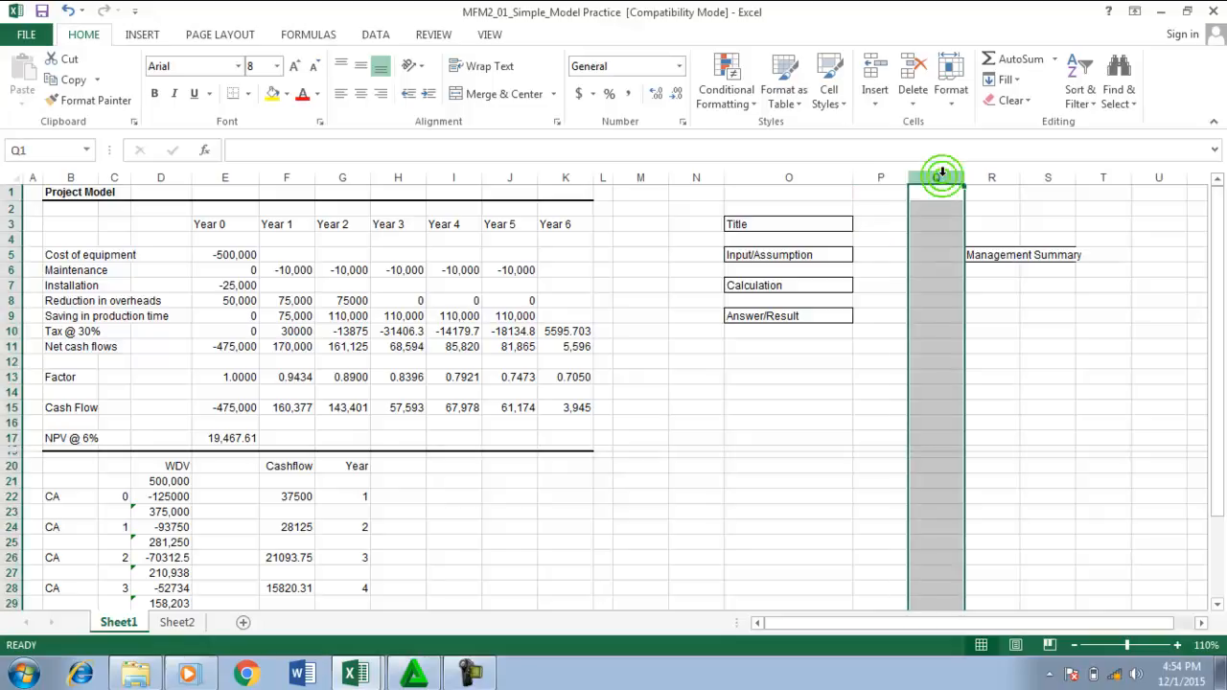
key("ctrl+minus")
type("0")
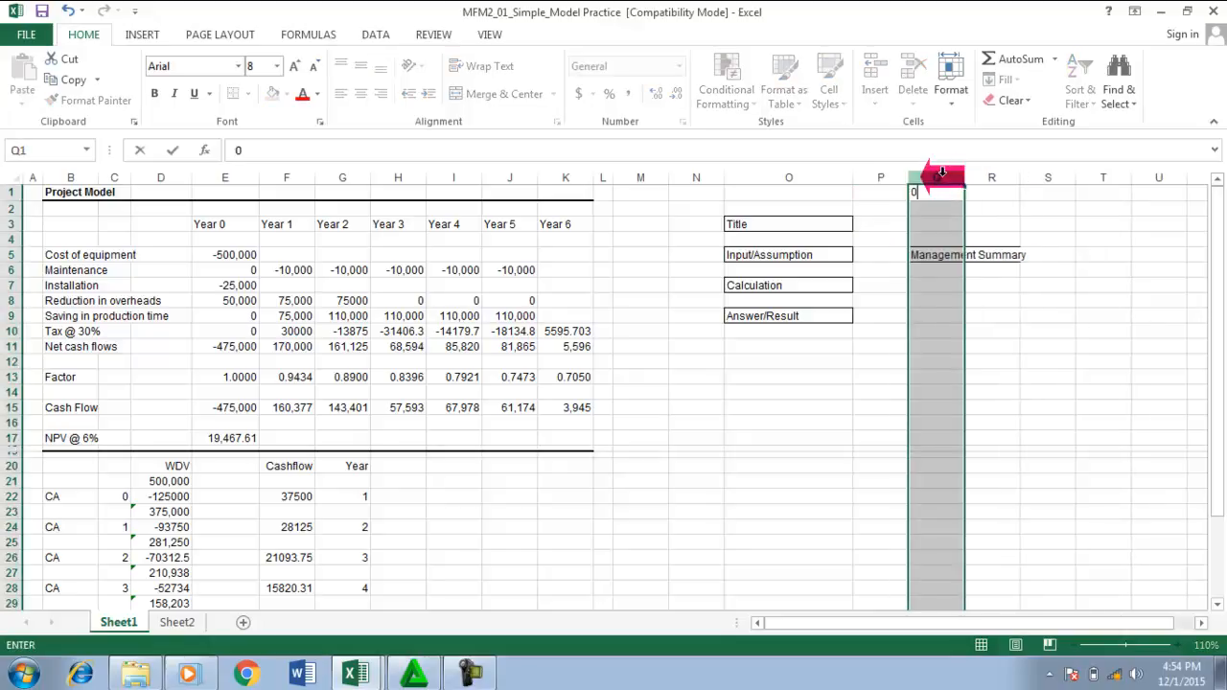
left_click(811, 287)
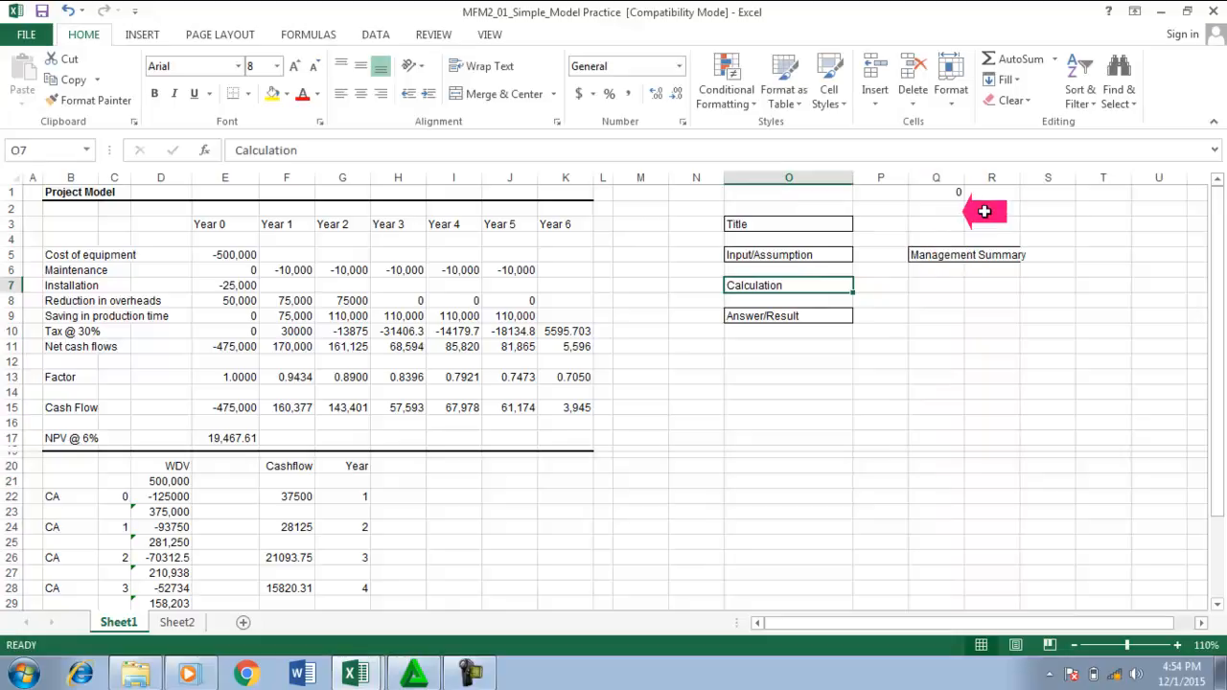
Step: Widen column Q so the Management Summary label fits, and clear the stray 0 from Q1
left_click_drag(970, 176, 1062, 180)
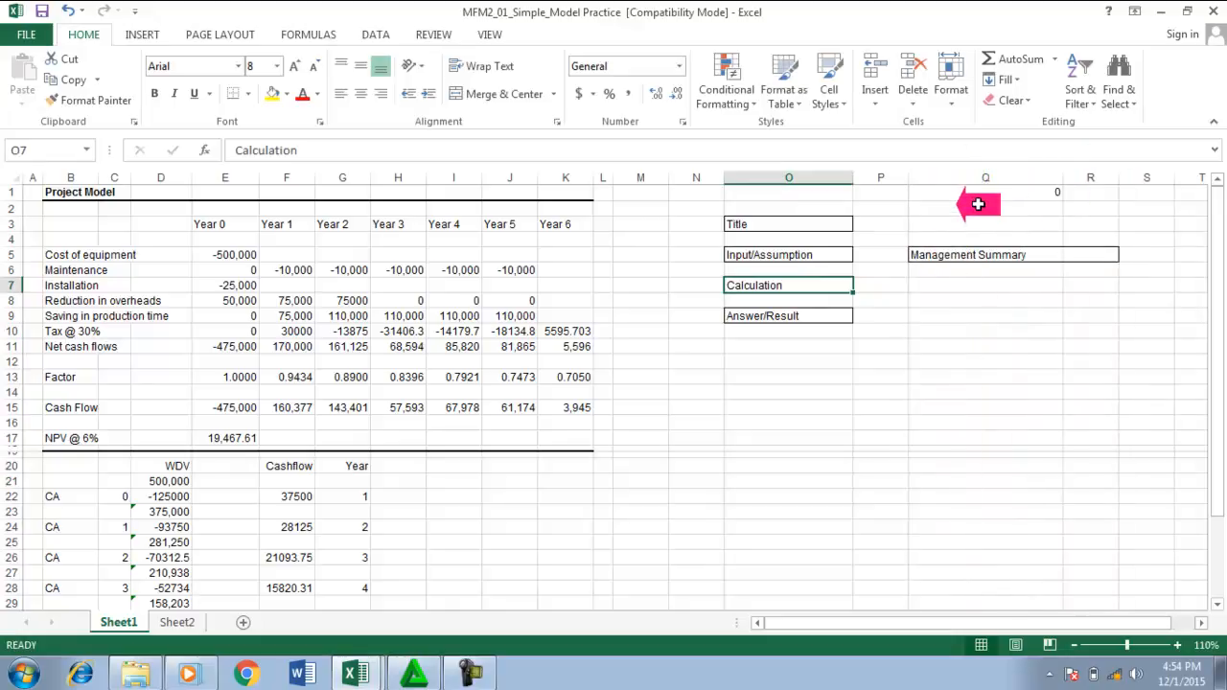
left_click(1049, 194)
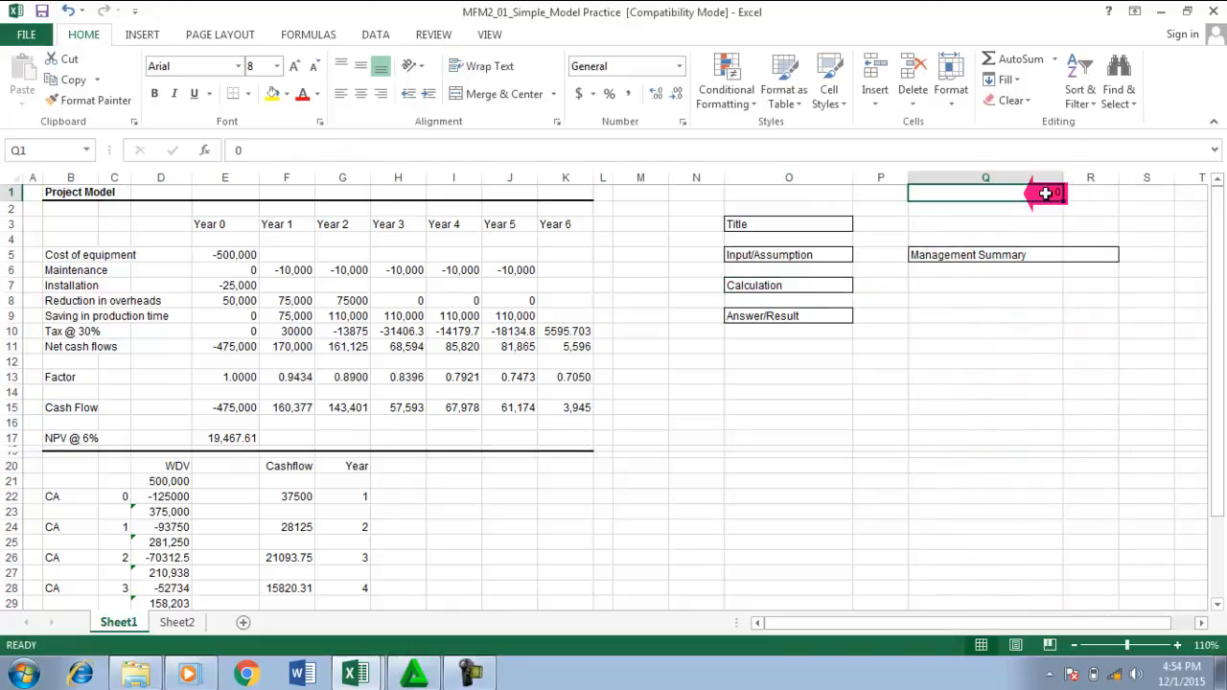
key("Down")
key("Down")
key("Down")
key("Down")
key("Left")
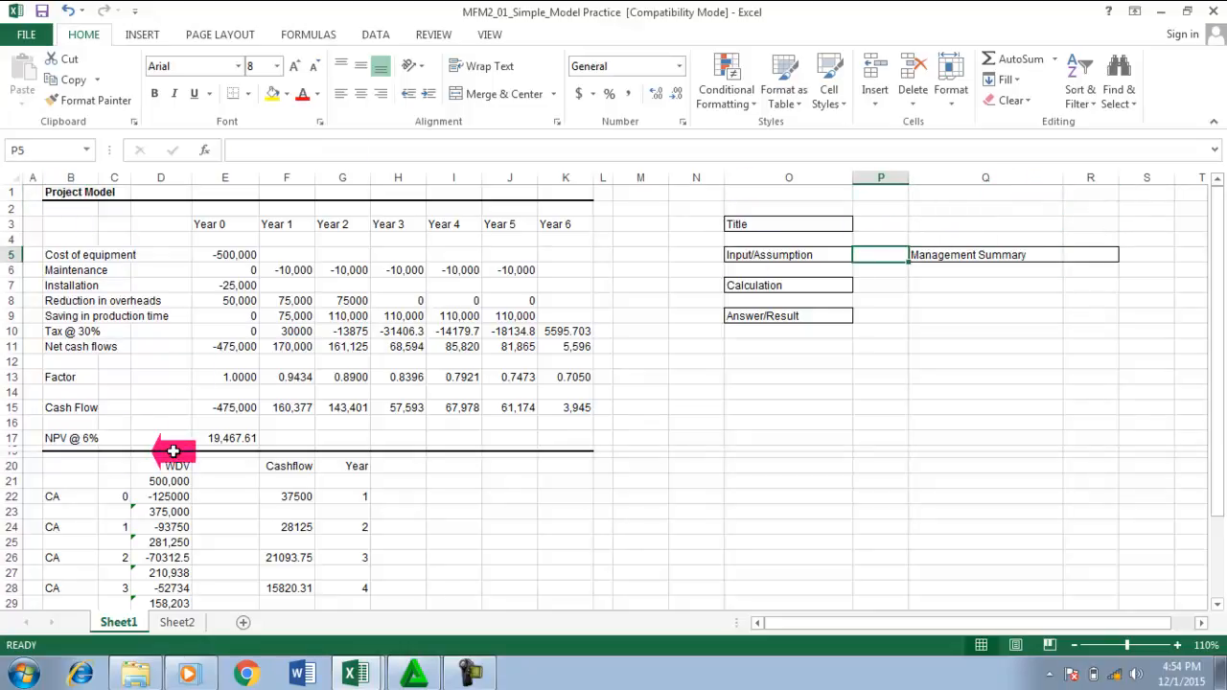
Step: Insert seven rows above row 20, between the project model and the WDV table
scroll(173, 450, "down", 1)
scroll(173, 450, "up", 1)
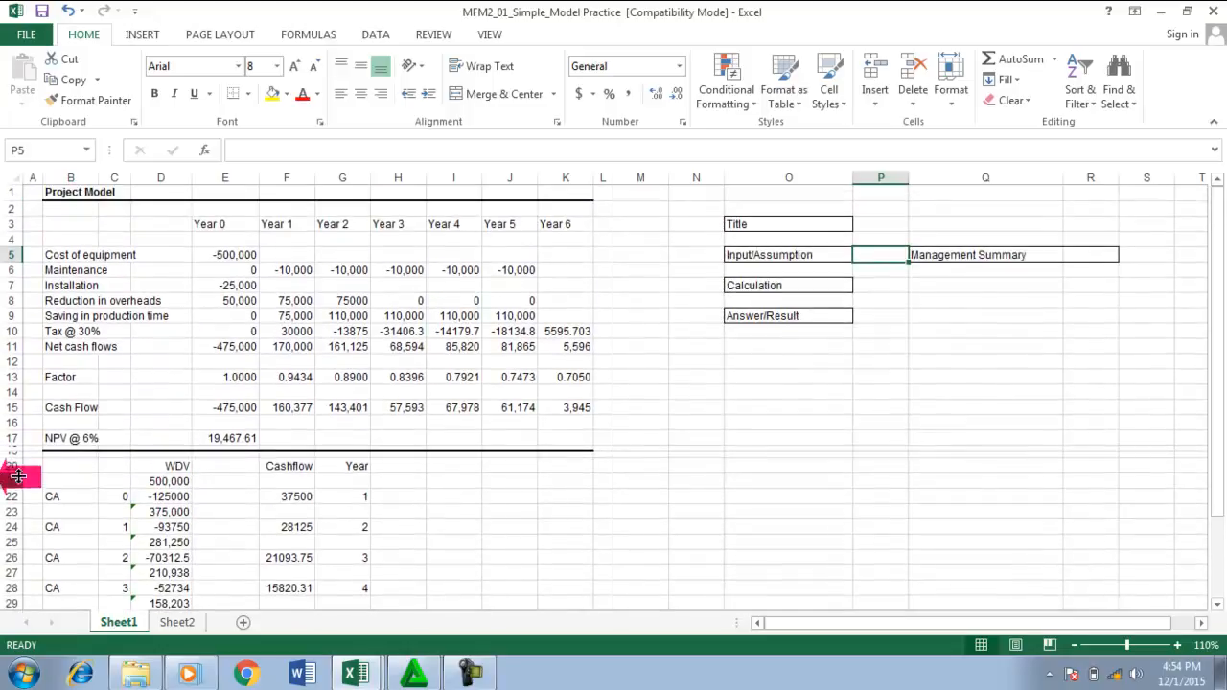
left_click(18, 466)
key("ctrl+plus")
key("ctrl+plus")
key("ctrl+plus")
key("ctrl+plus")
key("ctrl+plus")
key("ctrl+plus")
key("ctrl+plus")
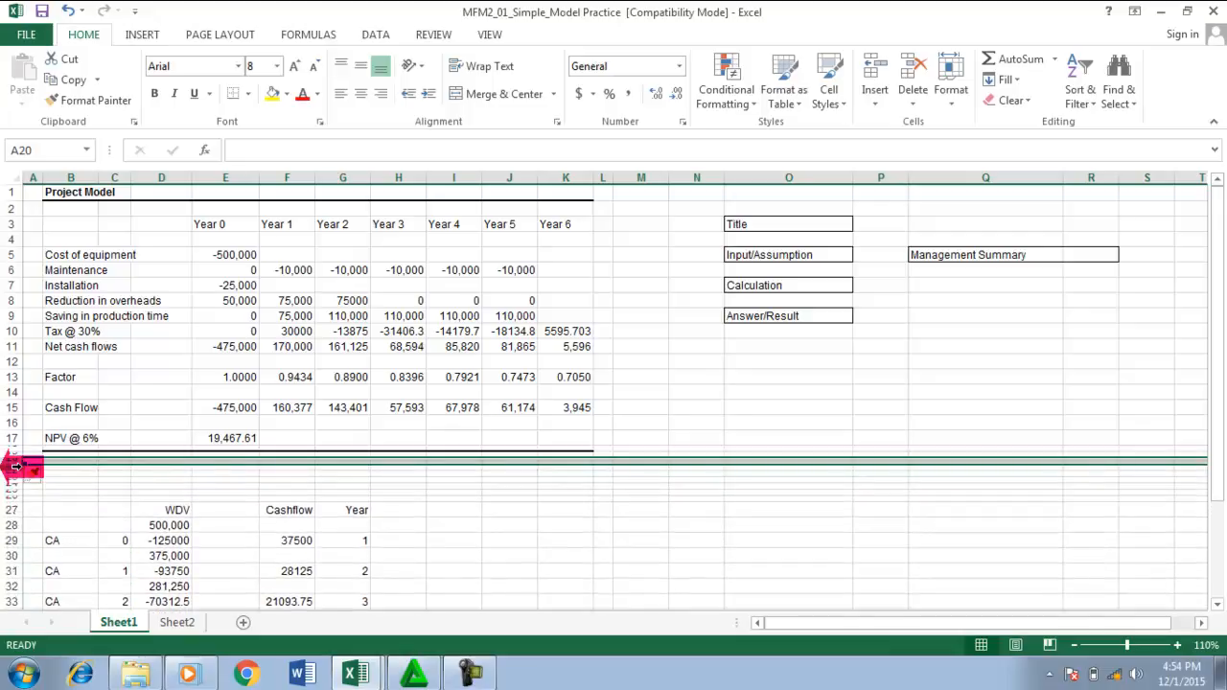
Step: Fill cells L1:L19 beside the project model with red as a vertical boundary strip
left_click_drag(607, 175, 598, 446)
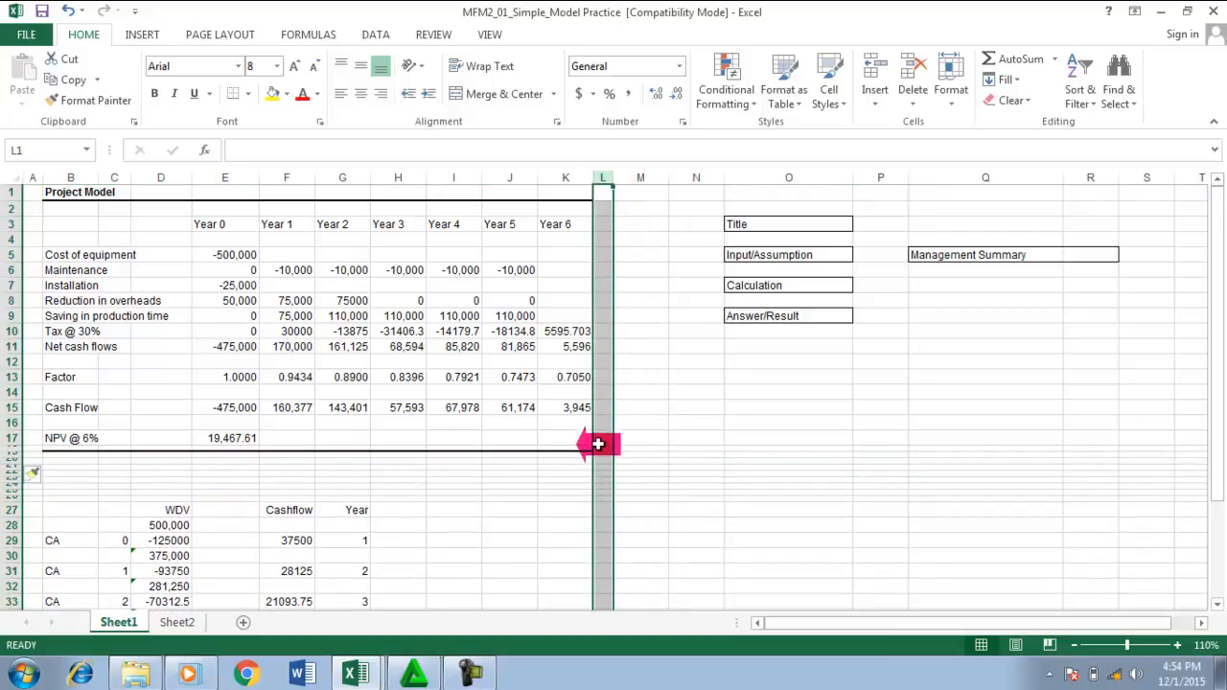
left_click(598, 445)
left_click(601, 177)
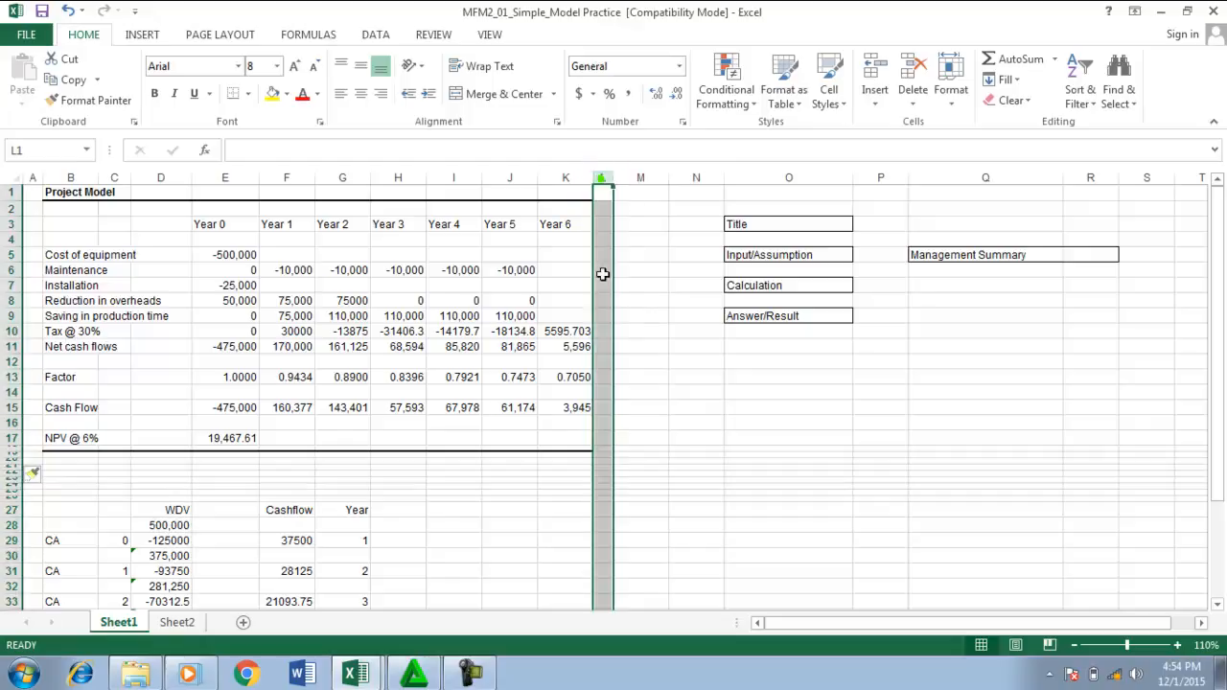
left_click(603, 192)
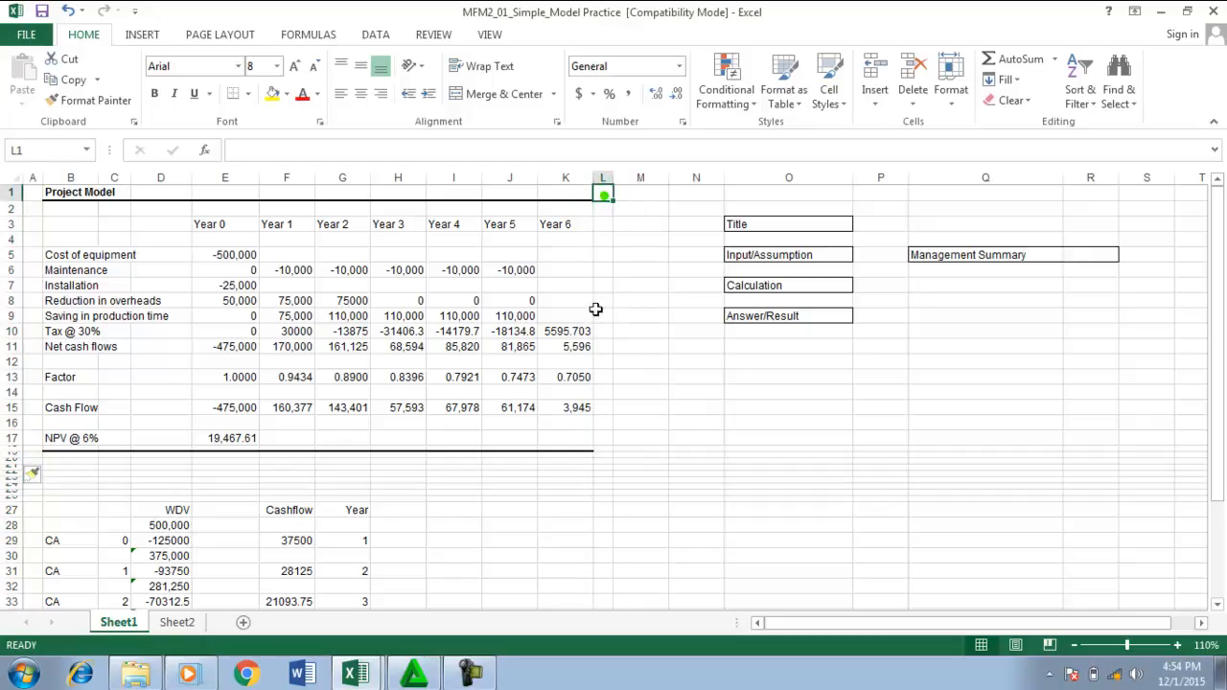
left_click(601, 459, "shift")
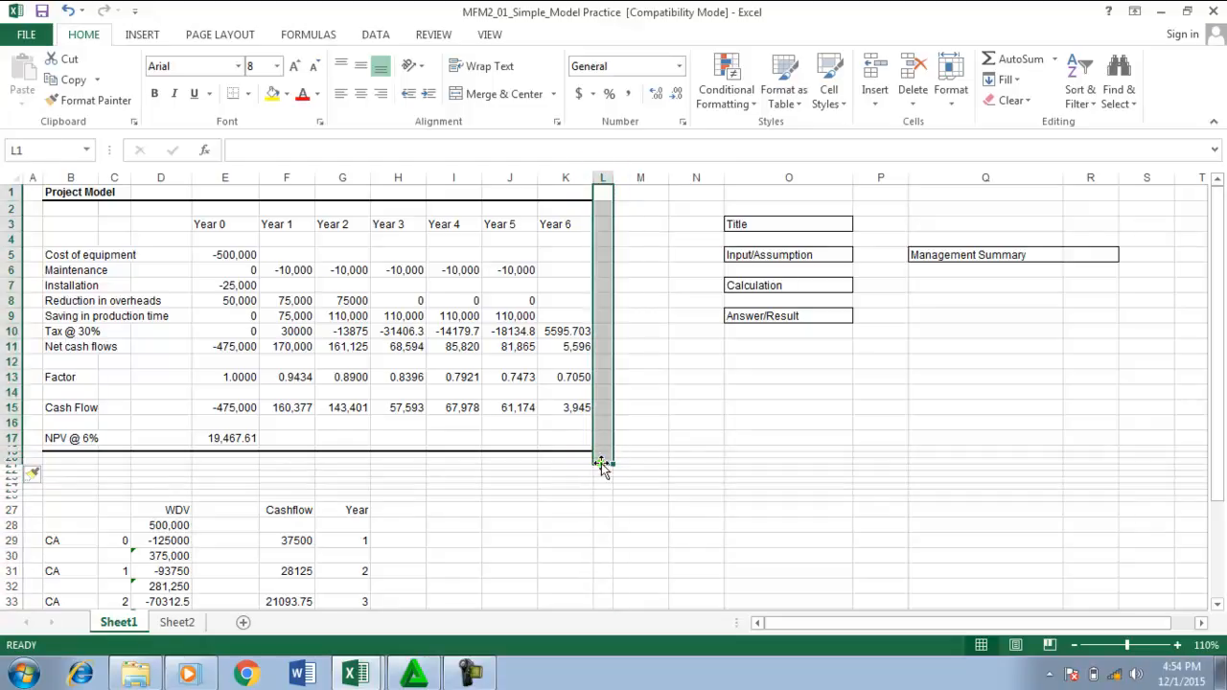
left_click(292, 99)
left_click(284, 233)
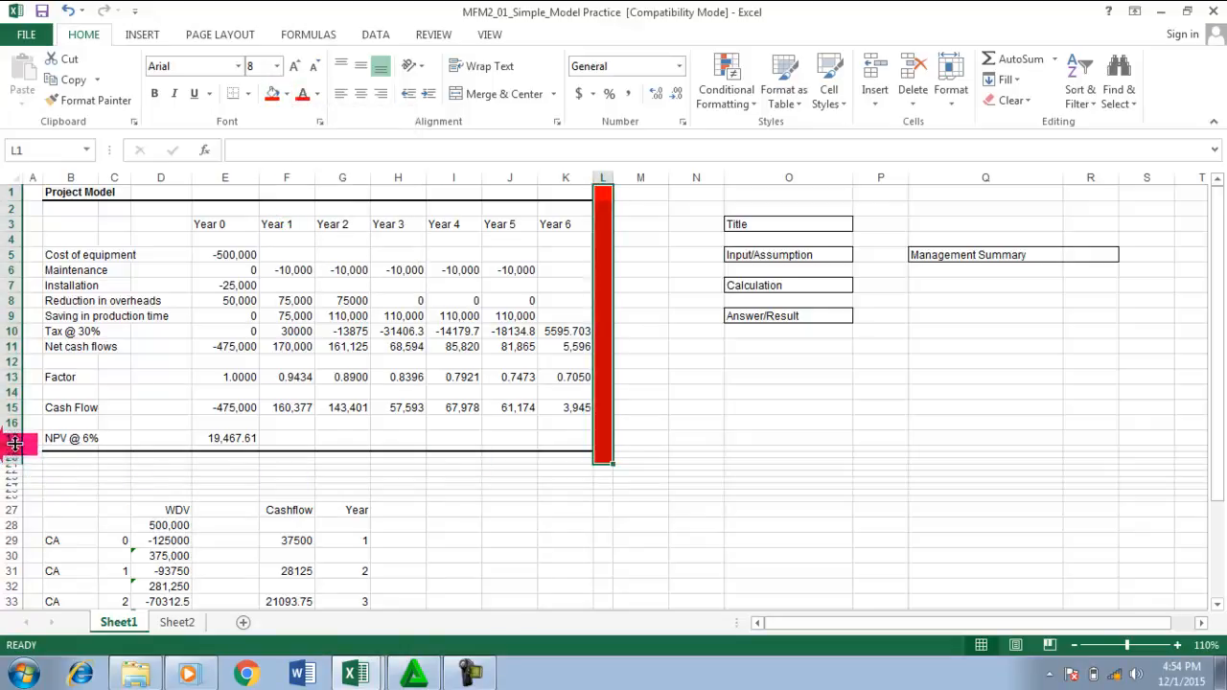
Step: Fill cells A19:L19 beneath the project model with the same red as a horizontal boundary strip
left_click_drag(8, 438, 20, 496)
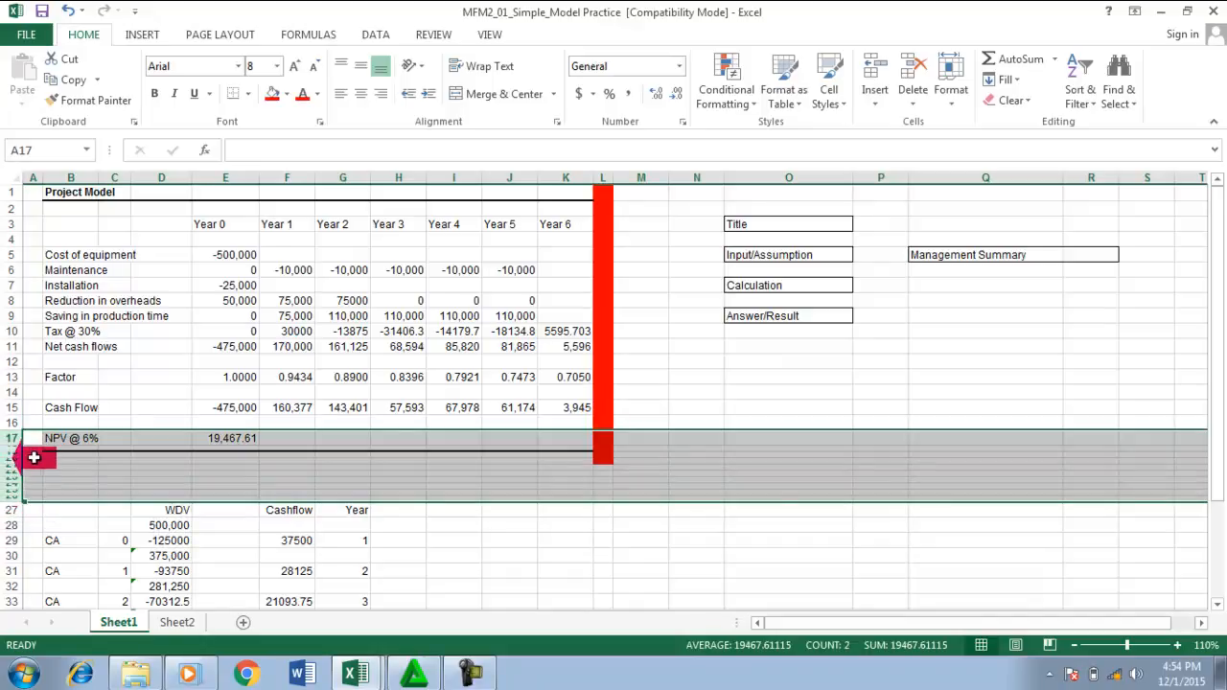
left_click(33, 456)
key("shift+Right")
key("shift+Right")
key("shift+Right")
key("shift+Right")
key("shift+Right")
key("shift+Right")
key("shift+Right")
key("shift+Right")
key("shift+Right")
key("shift+Right")
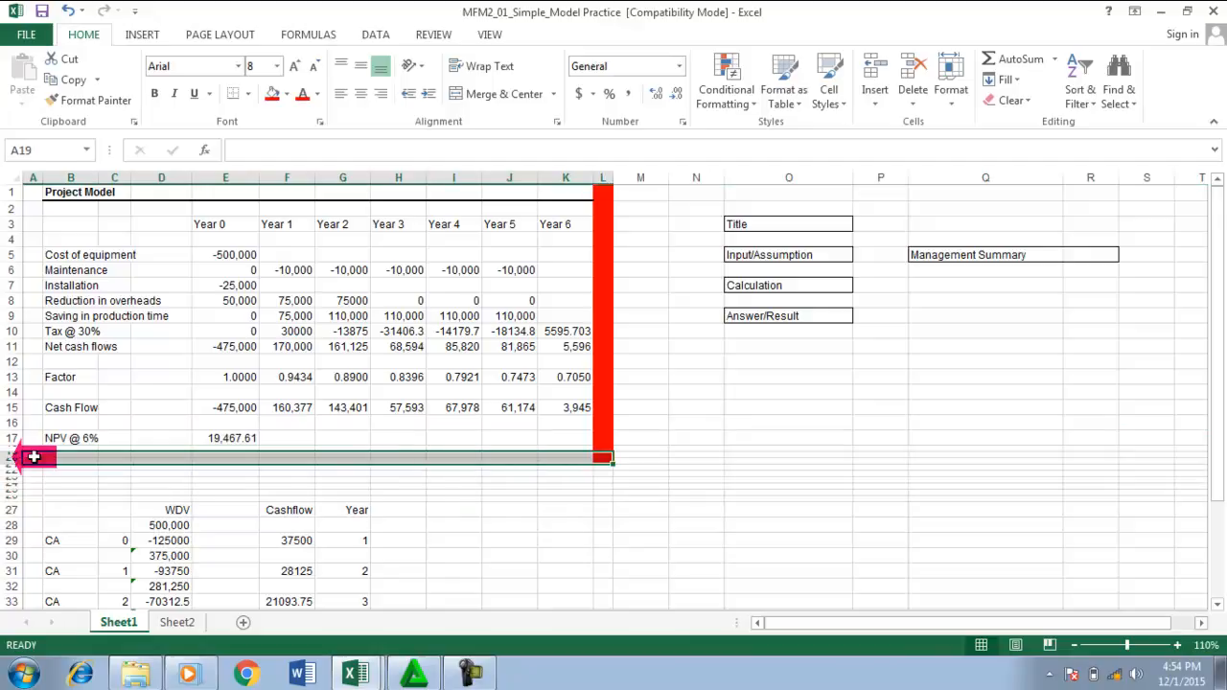
left_click(272, 94)
left_click(412, 424)
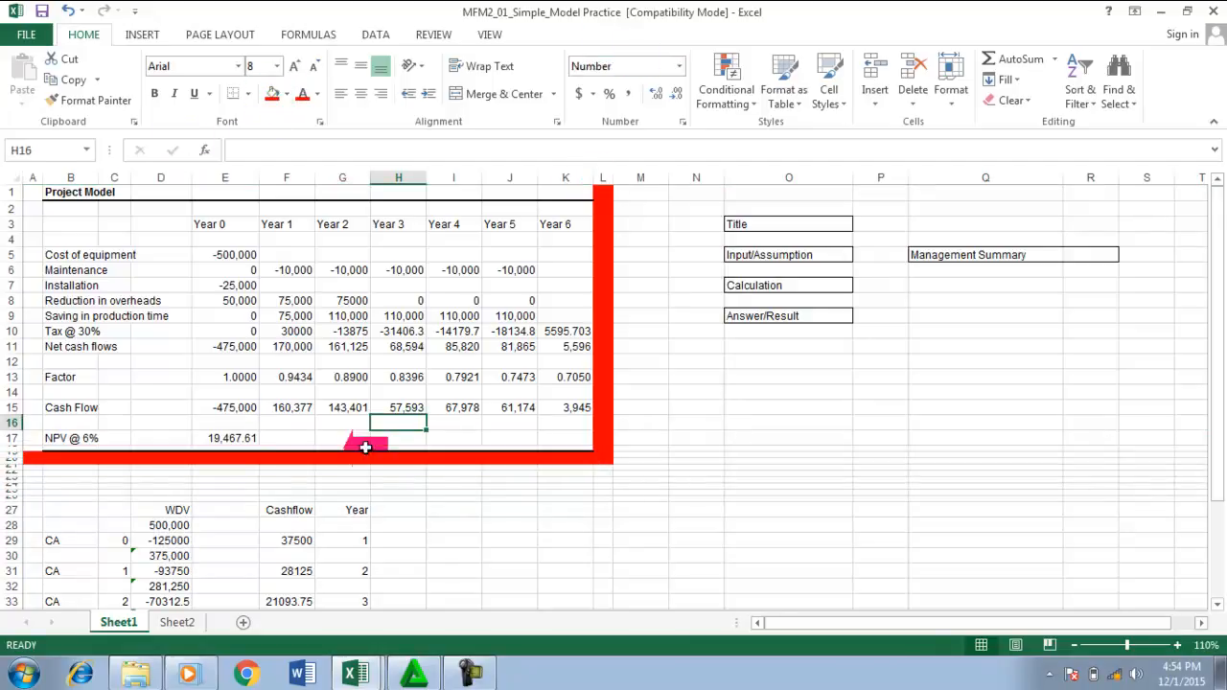
Step: Hide the gridlines on Sheet1
left_click_drag(32, 193, 575, 446)
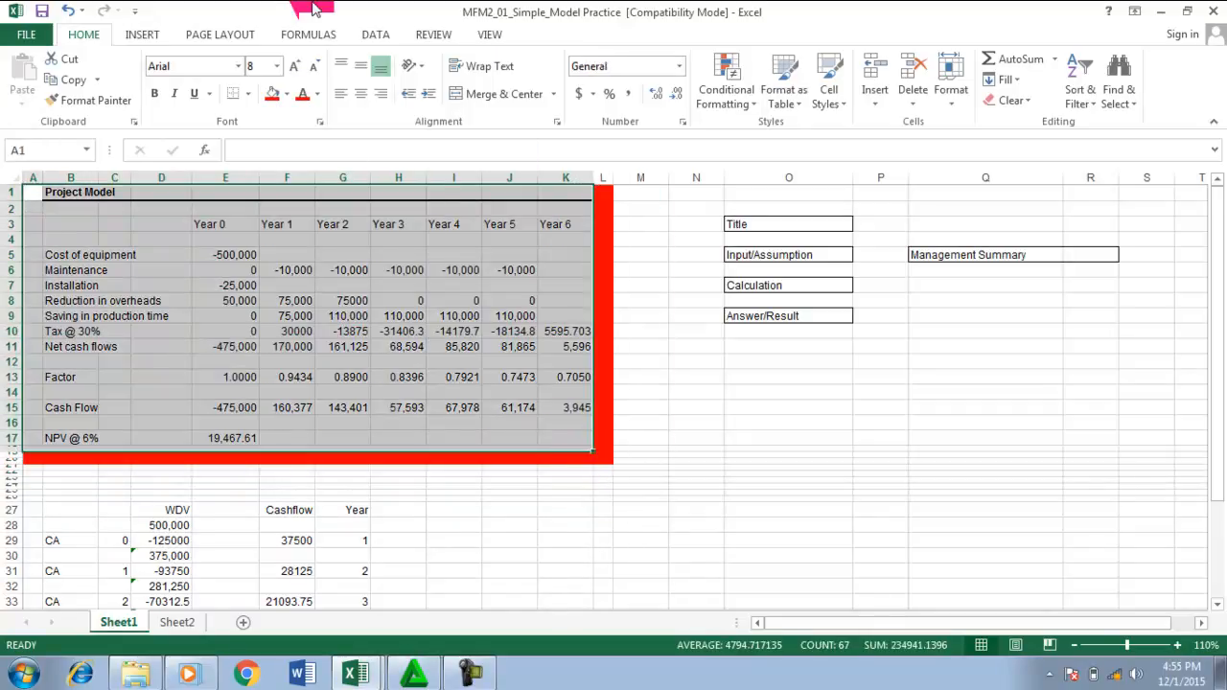
left_click(433, 33)
left_click(489, 33)
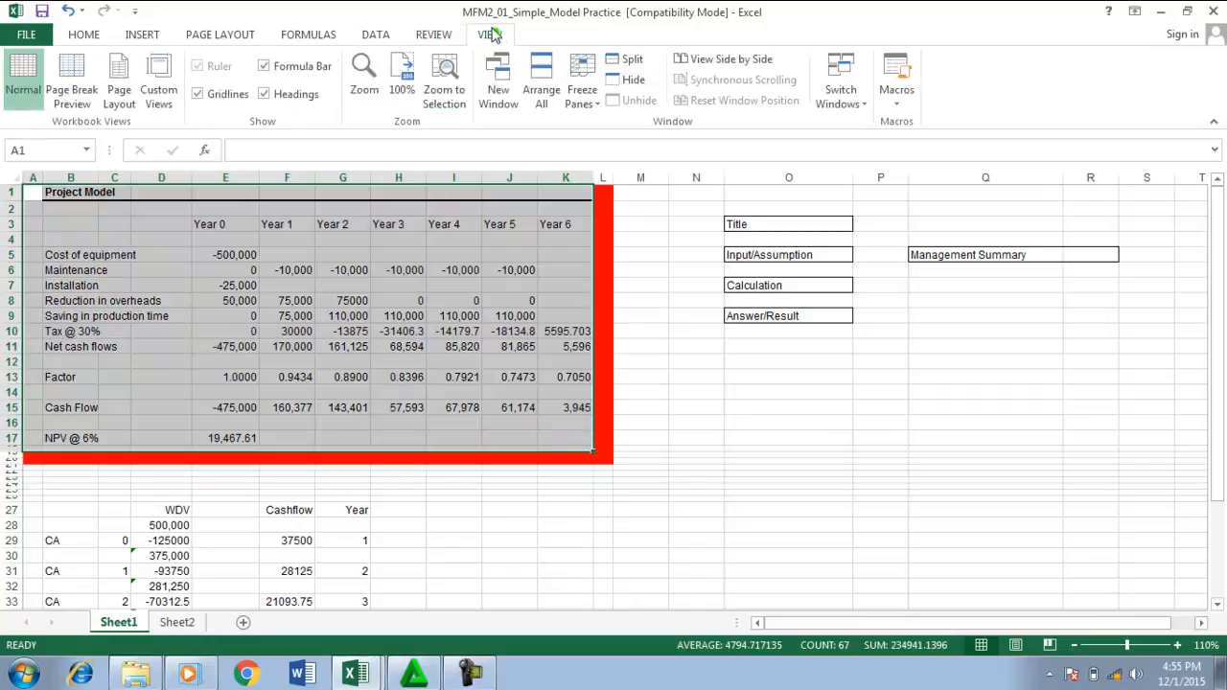
left_click(215, 93)
left_click(180, 285)
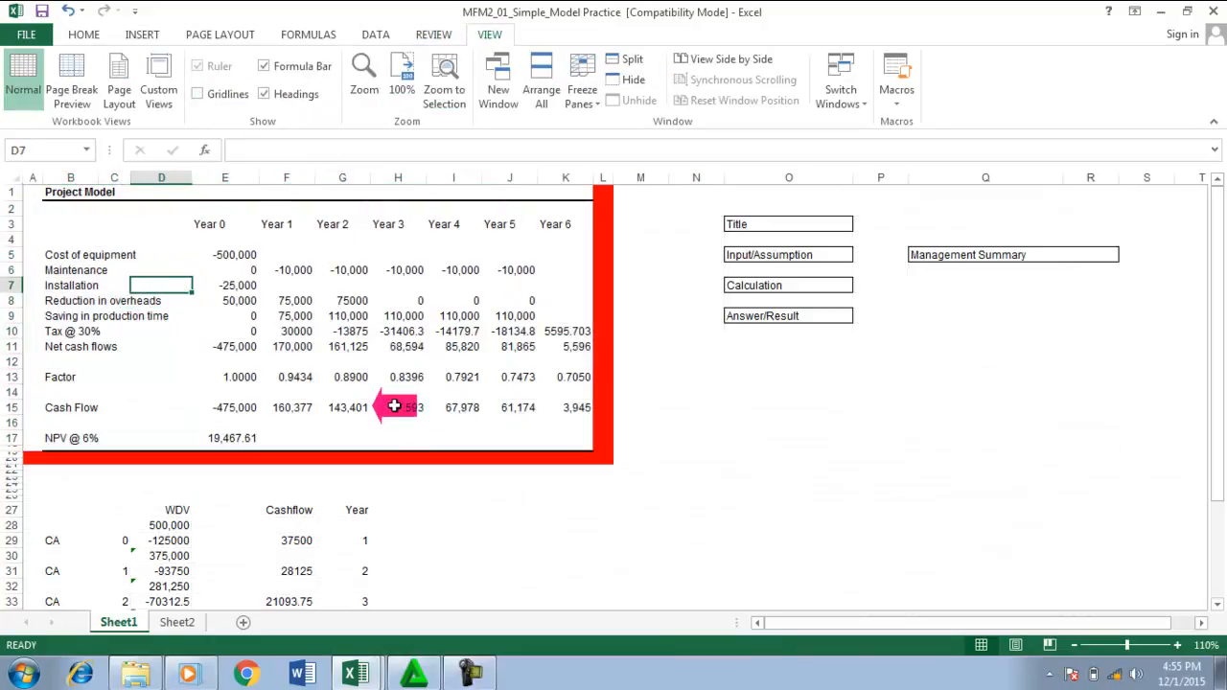
left_click(61, 193)
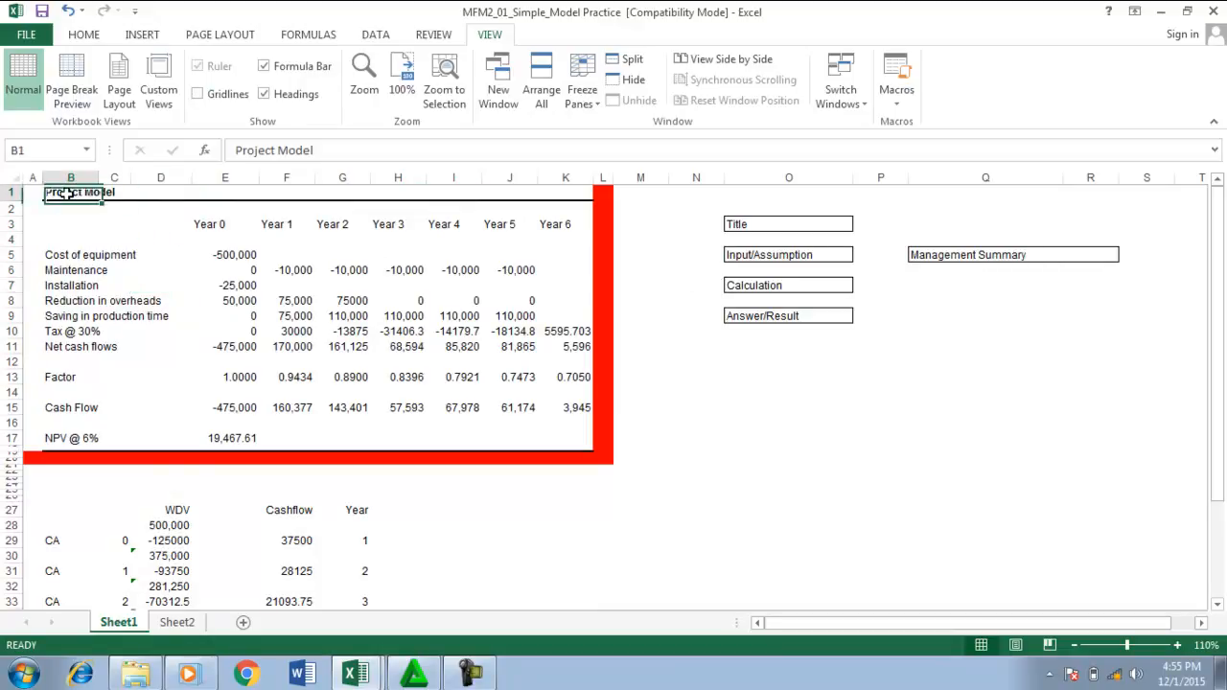
left_click(742, 223)
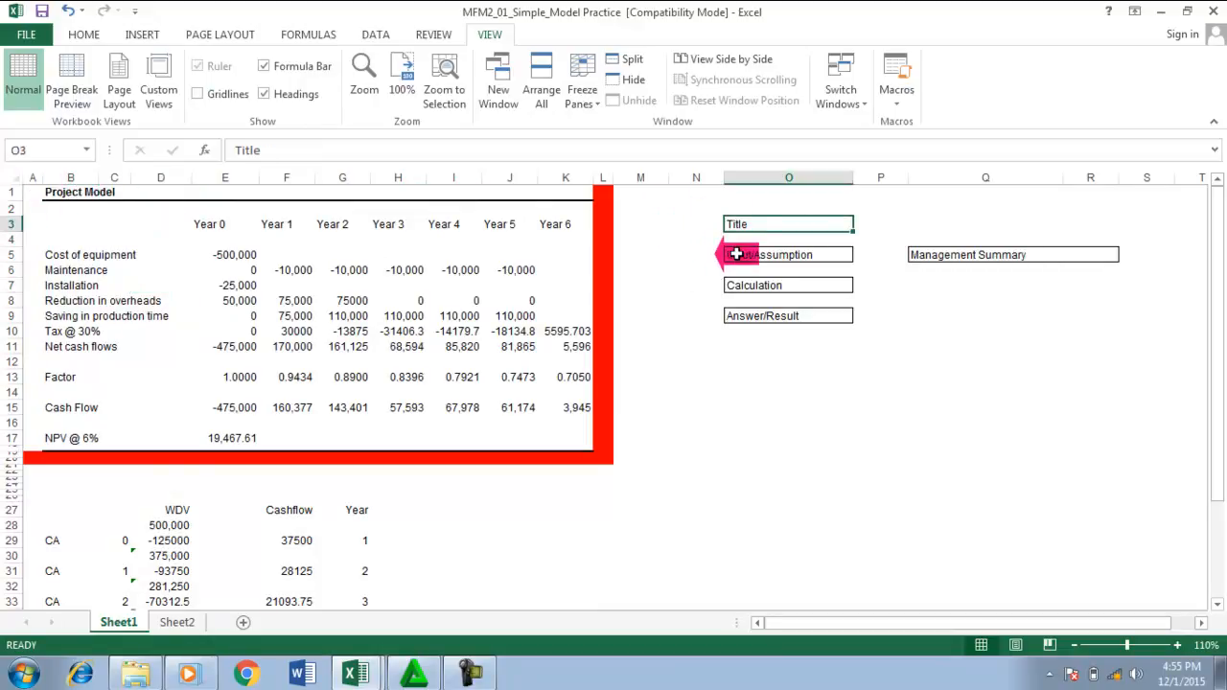
left_click(218, 343)
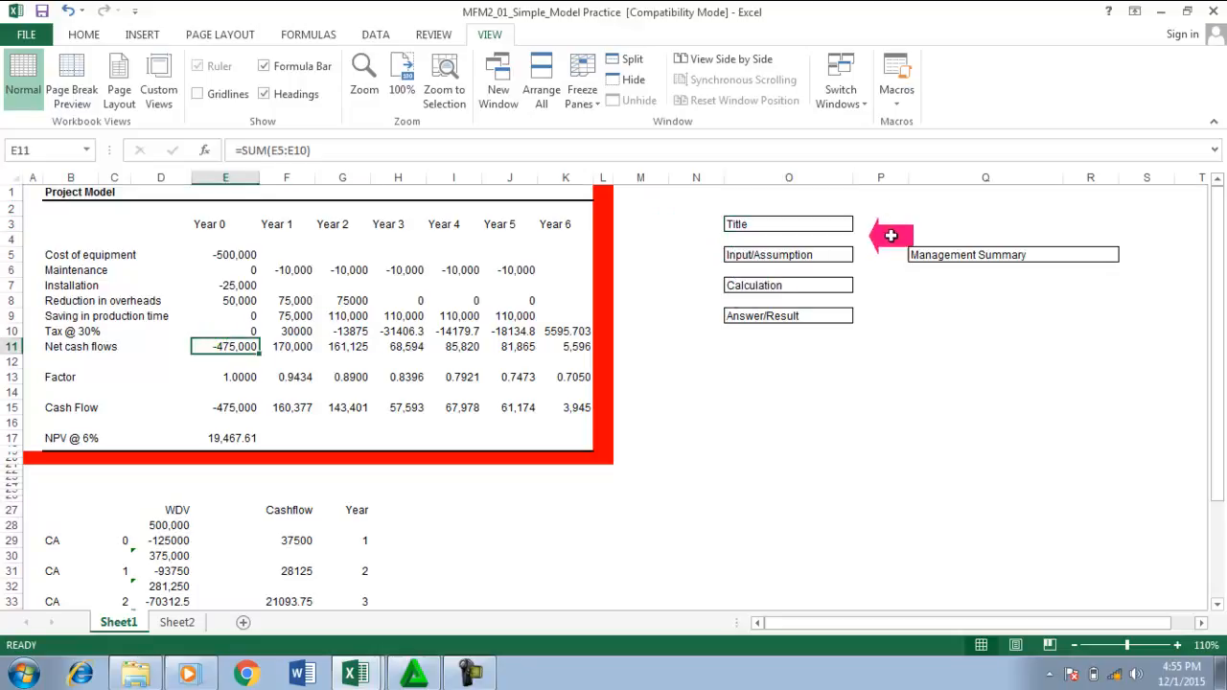
left_click(741, 254)
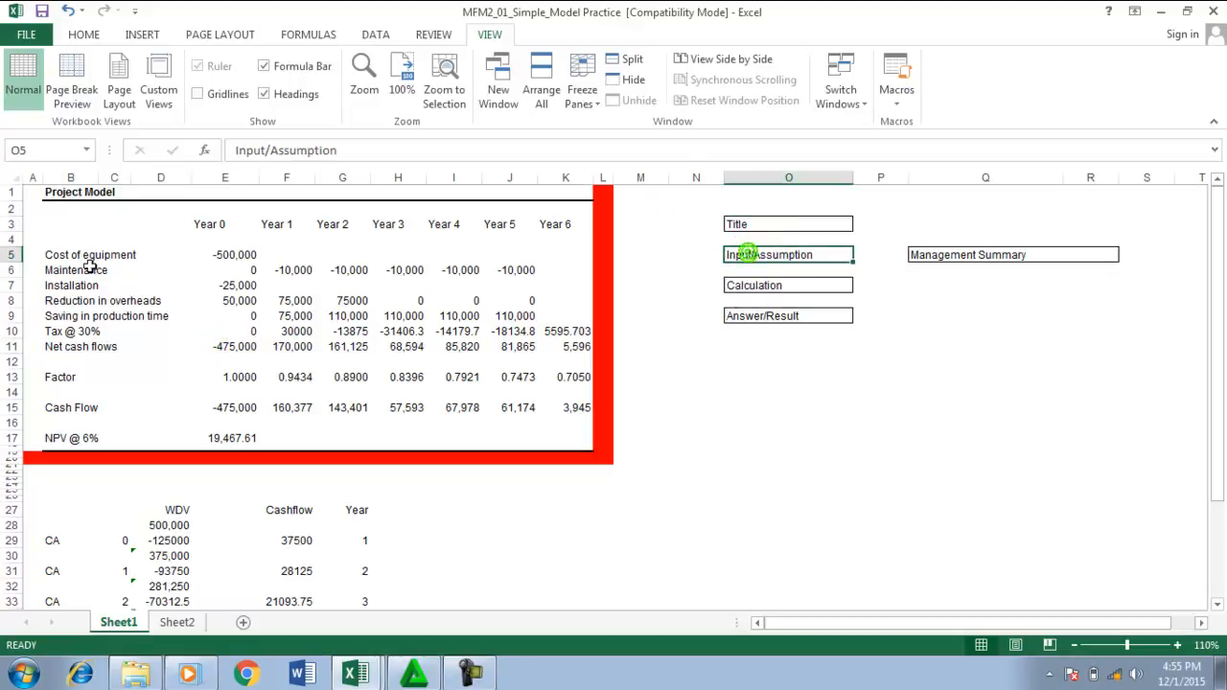
Step: Insert ten rows above row 2, between the Project Model title and the year headings
left_click(11, 223)
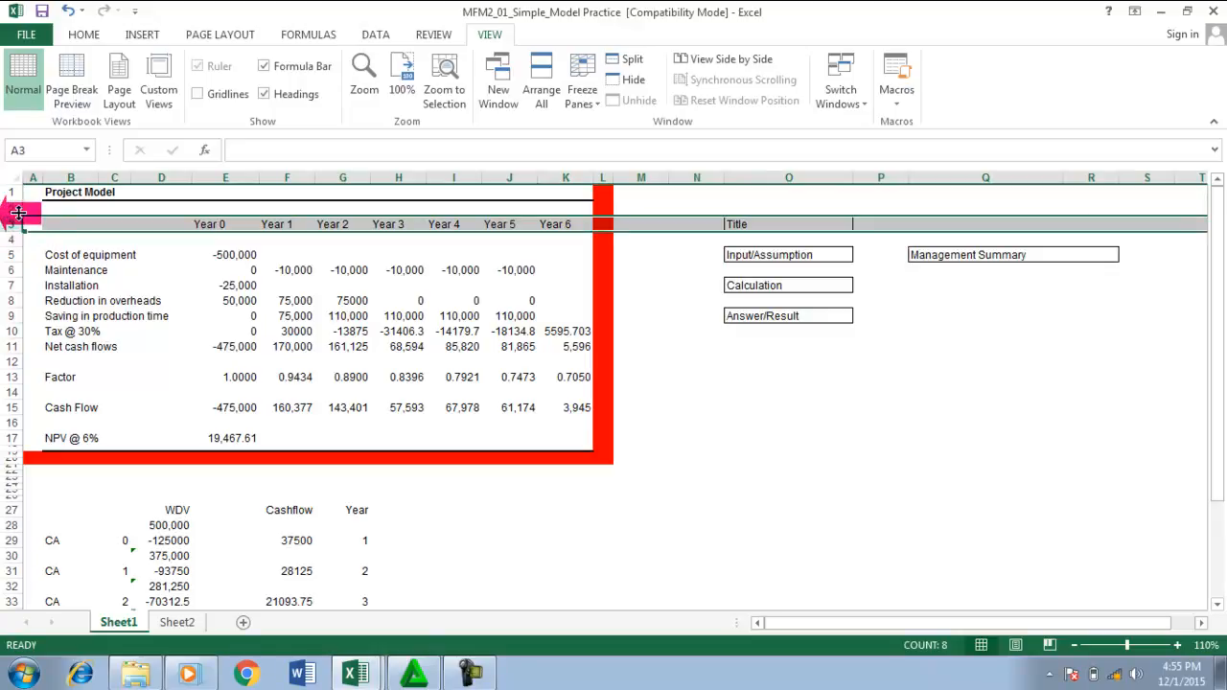
left_click(12, 208)
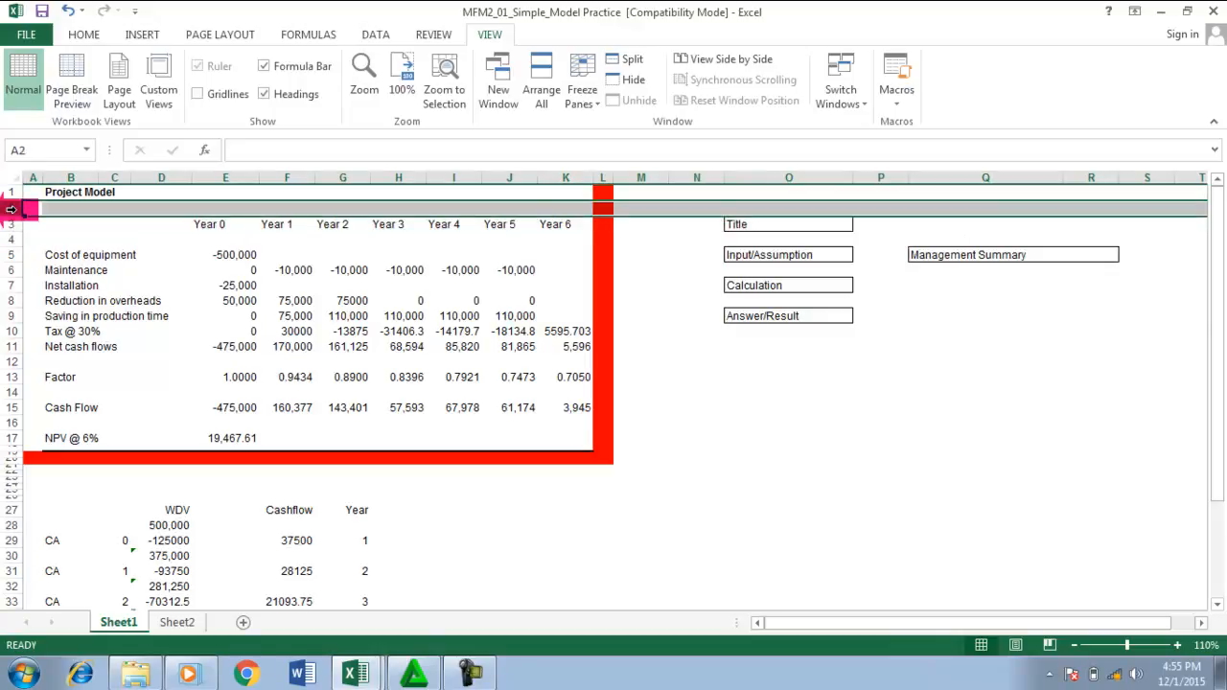
key("ctrl+shift+plus")
key("ctrl+shift+plus")
key("ctrl+shift+plus")
key("ctrl+shift+plus")
key("ctrl+shift+plus")
key("ctrl+shift+plus")
key("ctrl+shift+plus")
key("ctrl+shift+plus")
key("ctrl+shift+plus")
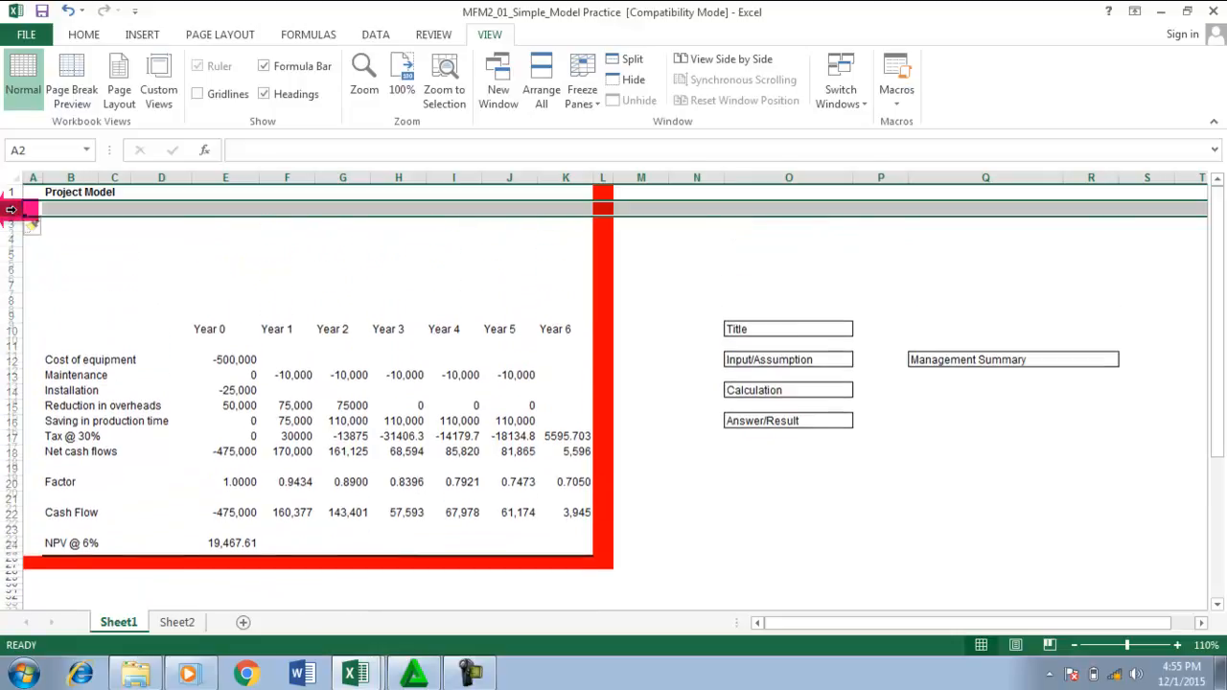
key("ctrl+shift+plus")
Step: Display the formulas in the cells of Sheet1 instead of their results
left_click(58, 225)
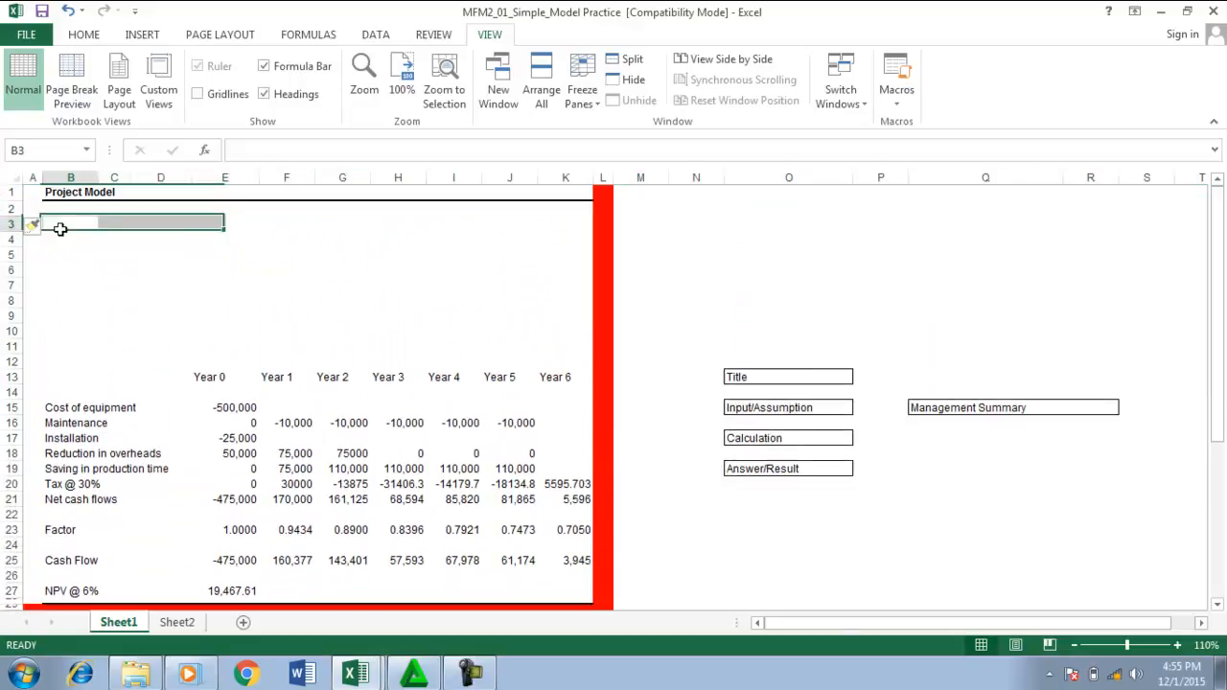
left_click(241, 453)
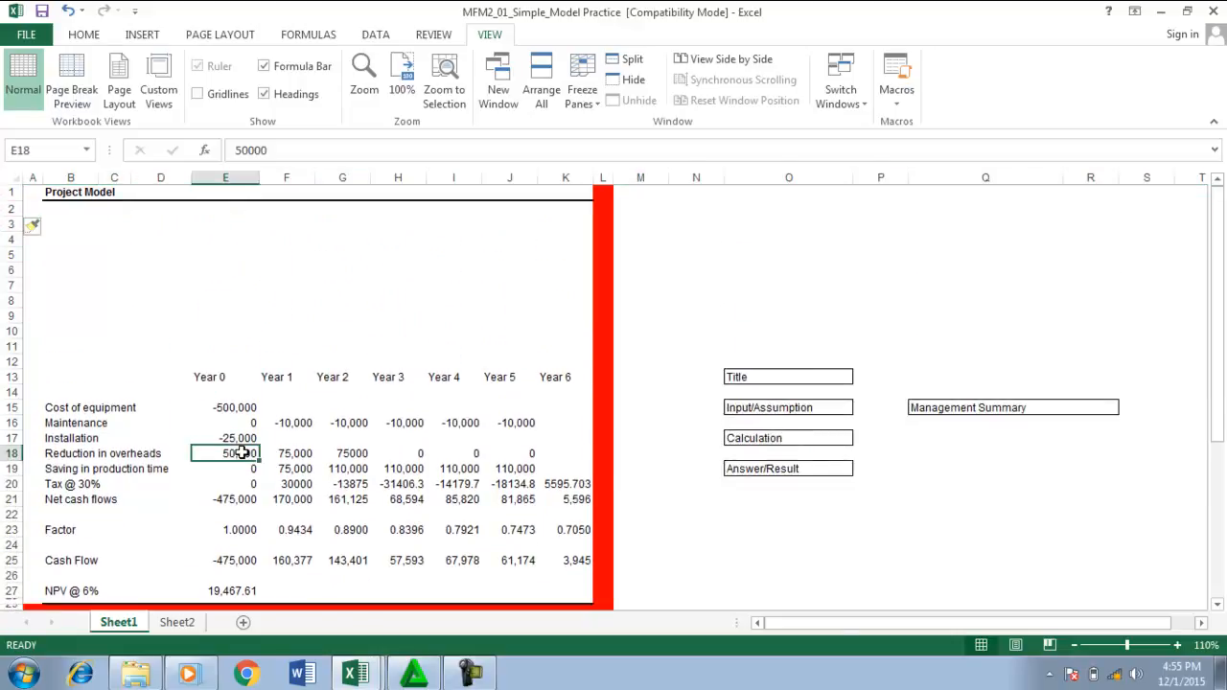
key("ctrl+grave")
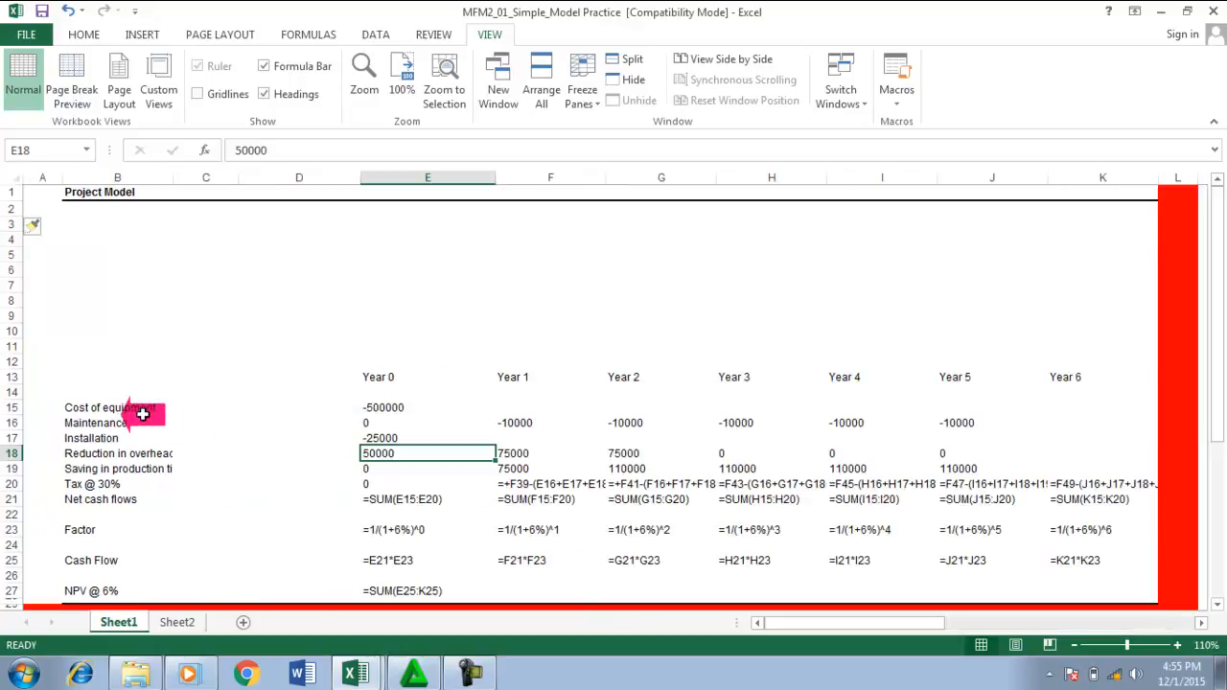
Step: Enter the heading "Assumptions:" in B3 and the label "Cost of equipment" in B4
left_click(81, 229)
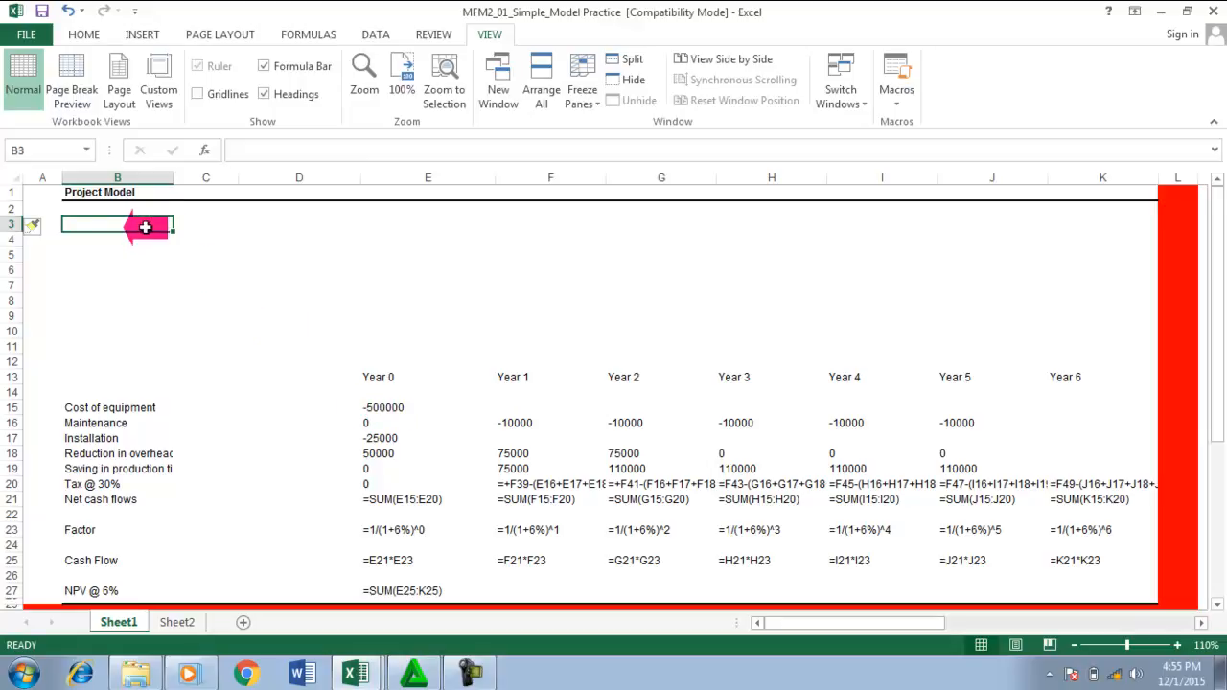
type("I")
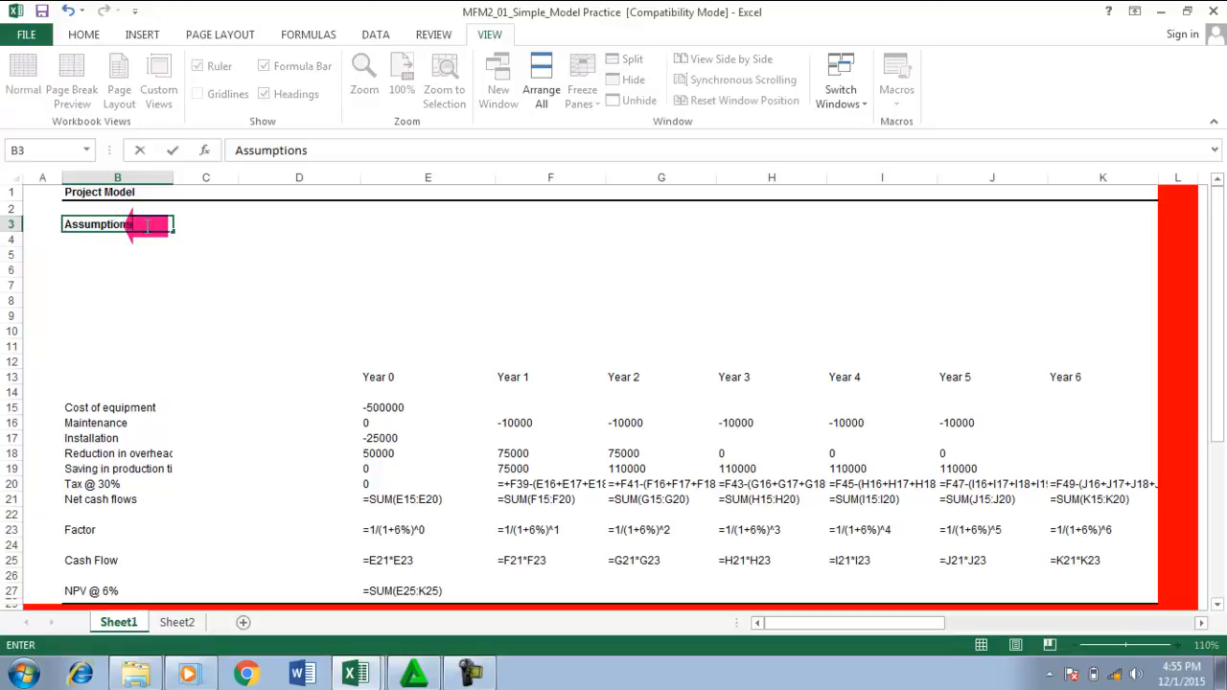
key("Return")
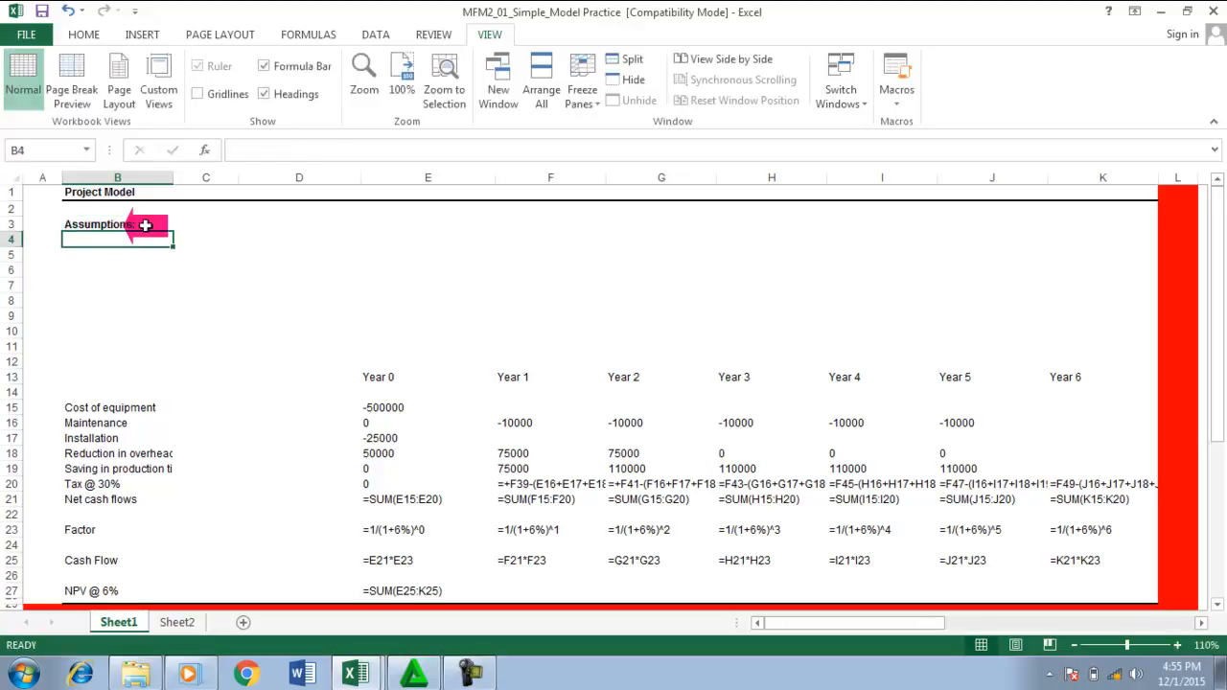
type("ca")
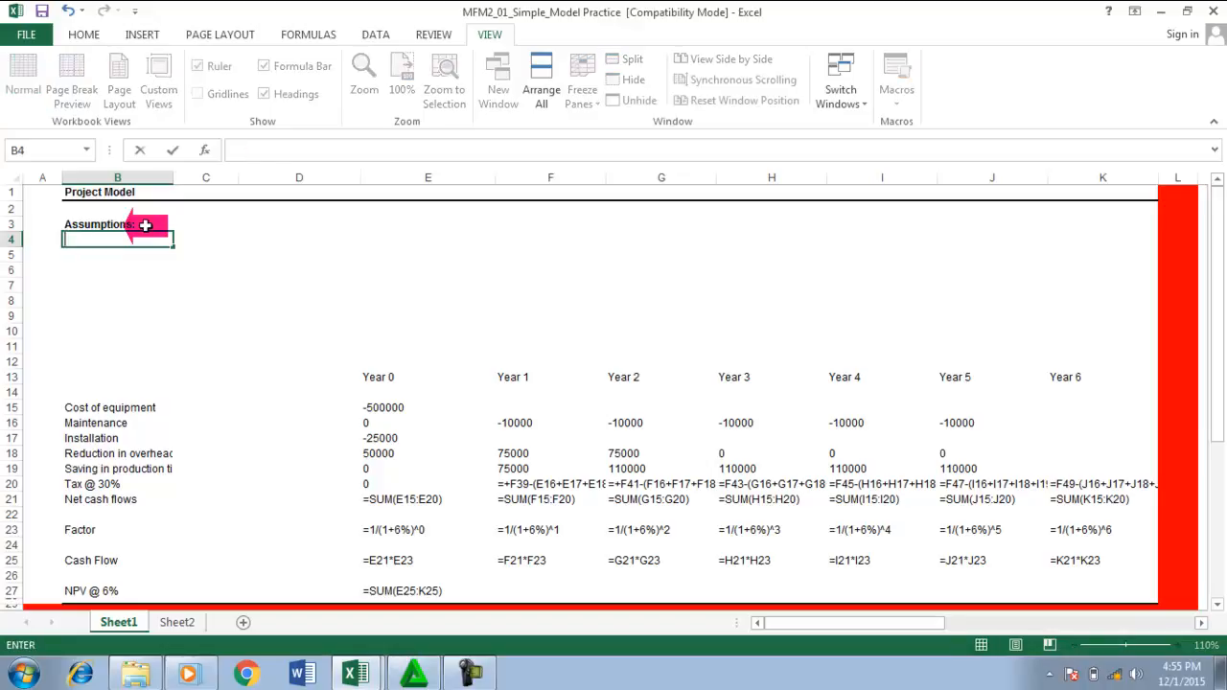
key("Escape")
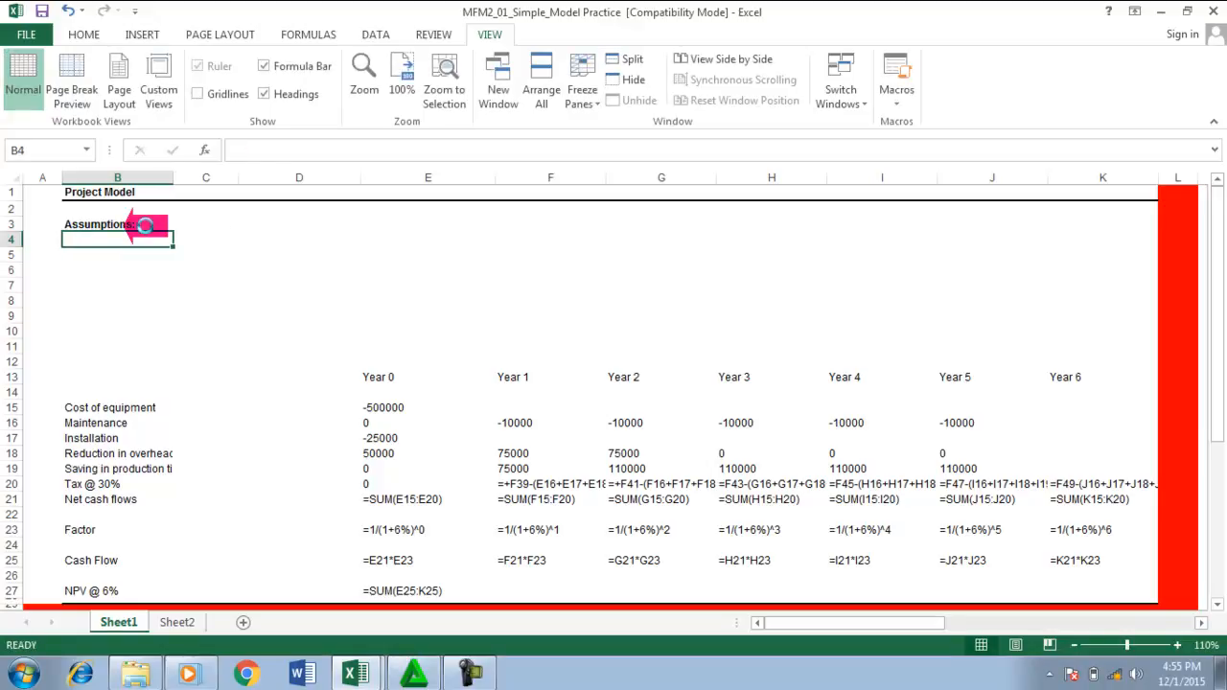
type("Cost of equipment")
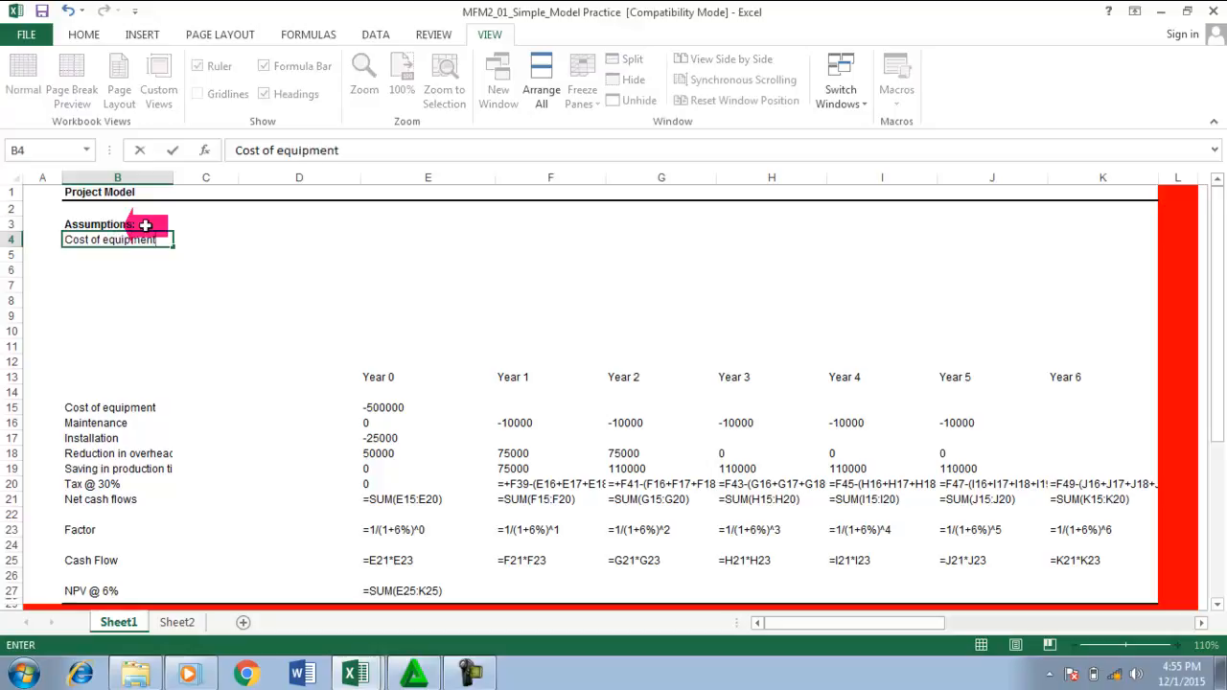
key("Return")
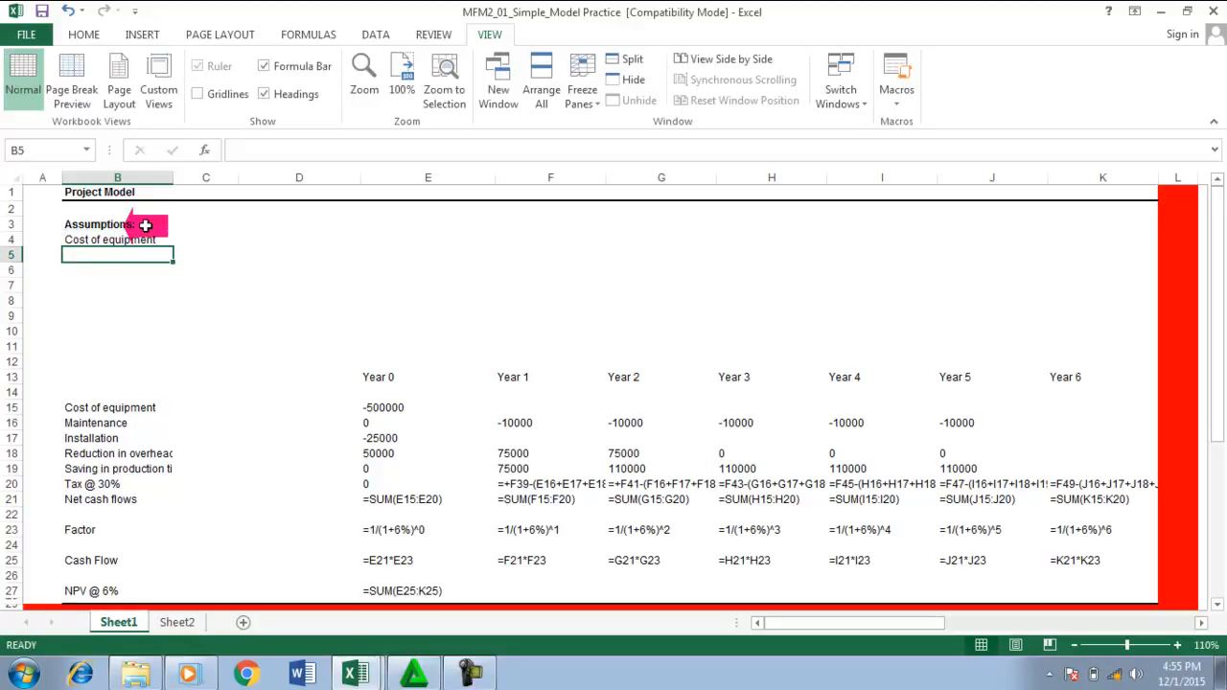
key("Down")
key("Down")
key("Down")
key("Down")
key("Down")
key("Down")
key("Down")
key("Down")
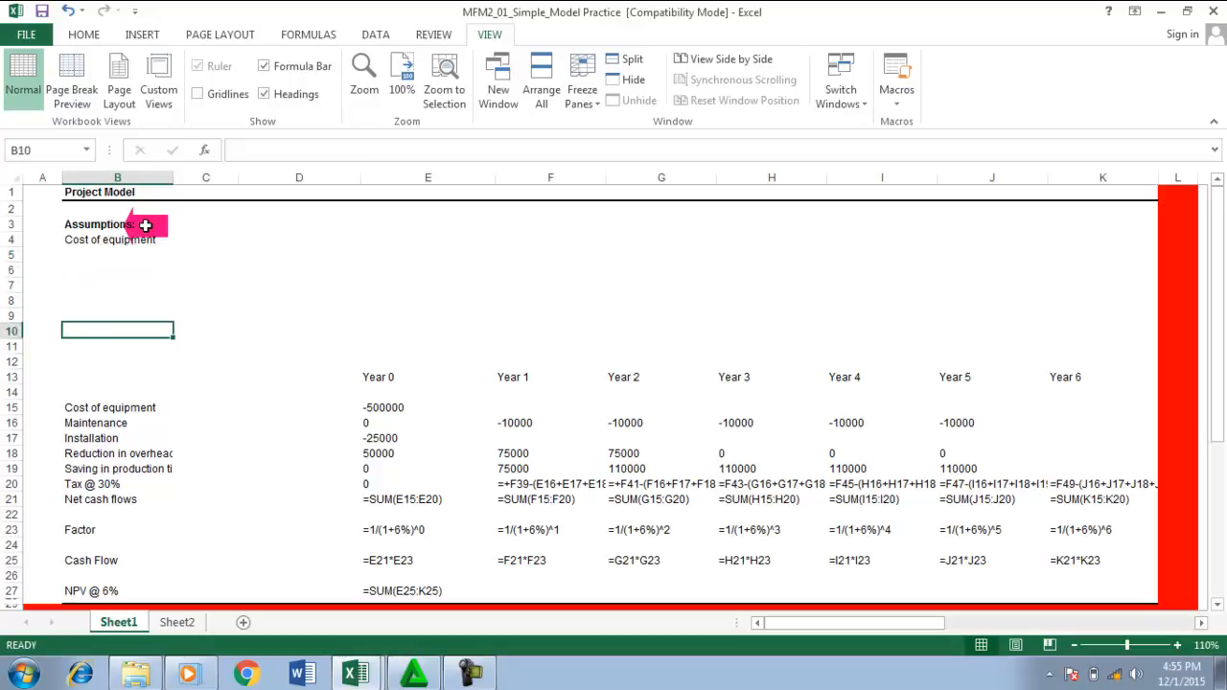
key("Right")
key("Right")
key("Right")
key("Left")
key("Left")
key("Up")
key("Up")
key("Up")
key("Up")
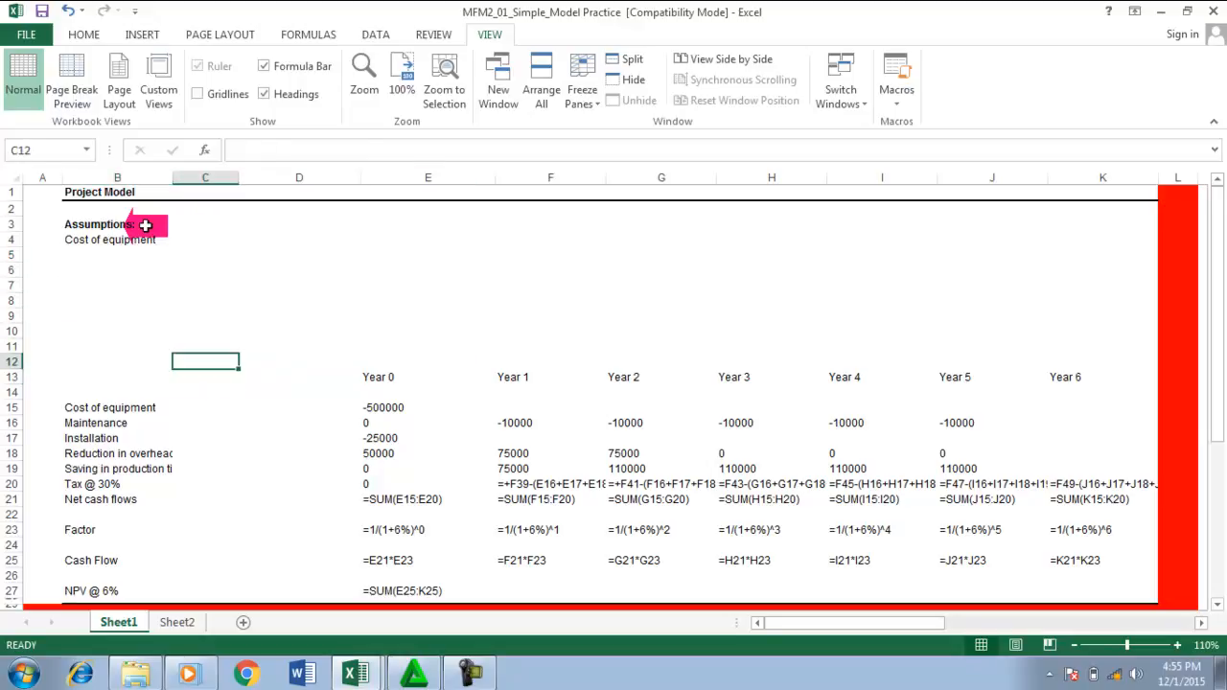
key("Down")
key("Down")
key("Right")
key("Right")
key("Down")
key("Left")
key("Right")
key("Right")
key("Down")
key("Left")
key("shift+Right")
key("shift+Right")
key("shift+Right")
key("shift+Right")
key("shift+Right")
key("shift+Right")
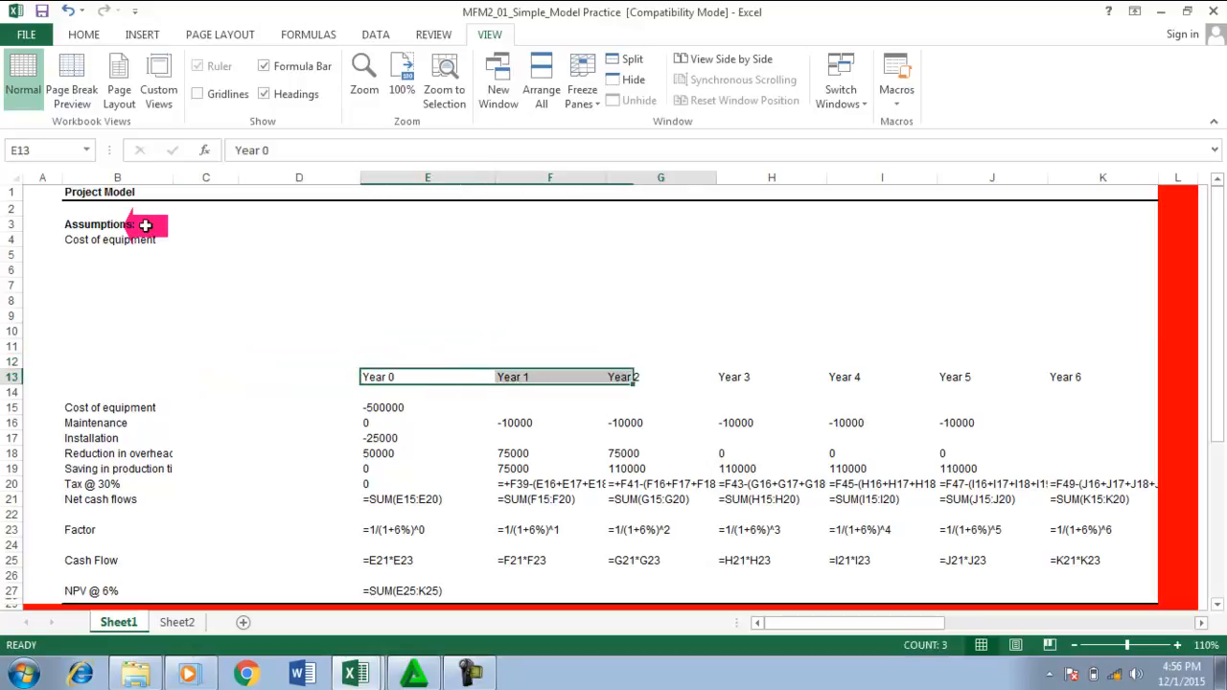
key("shift+Left")
key("shift+Right")
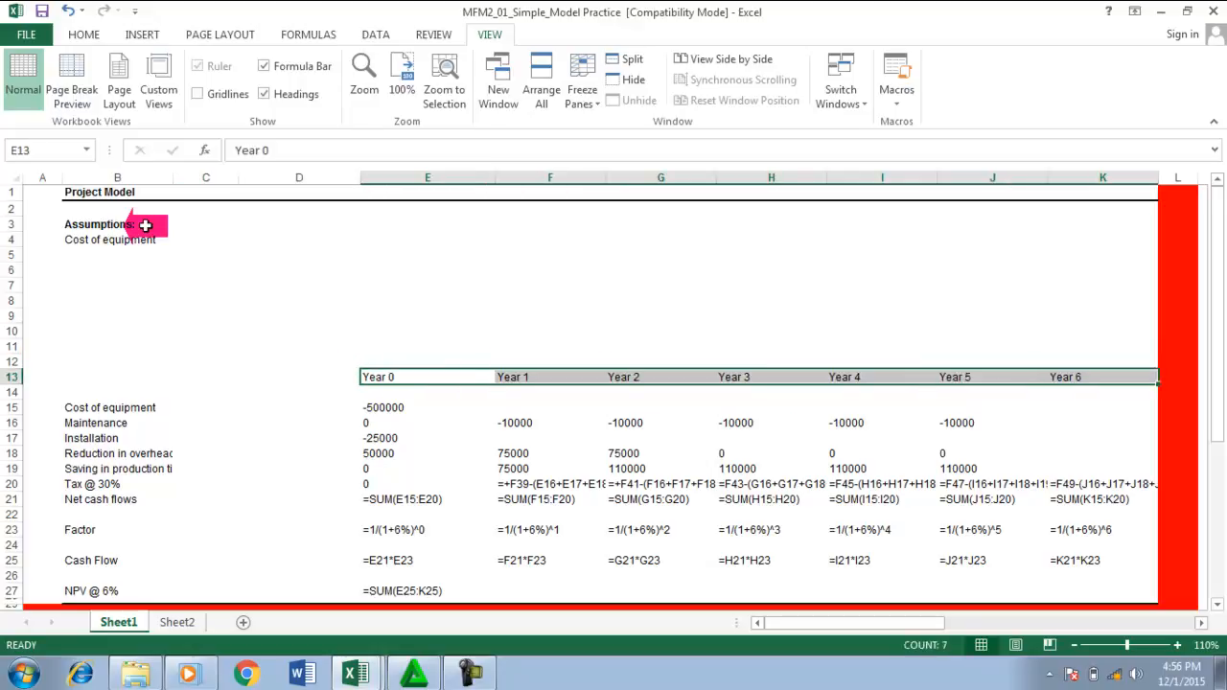
left_click(145, 224, "ctrl")
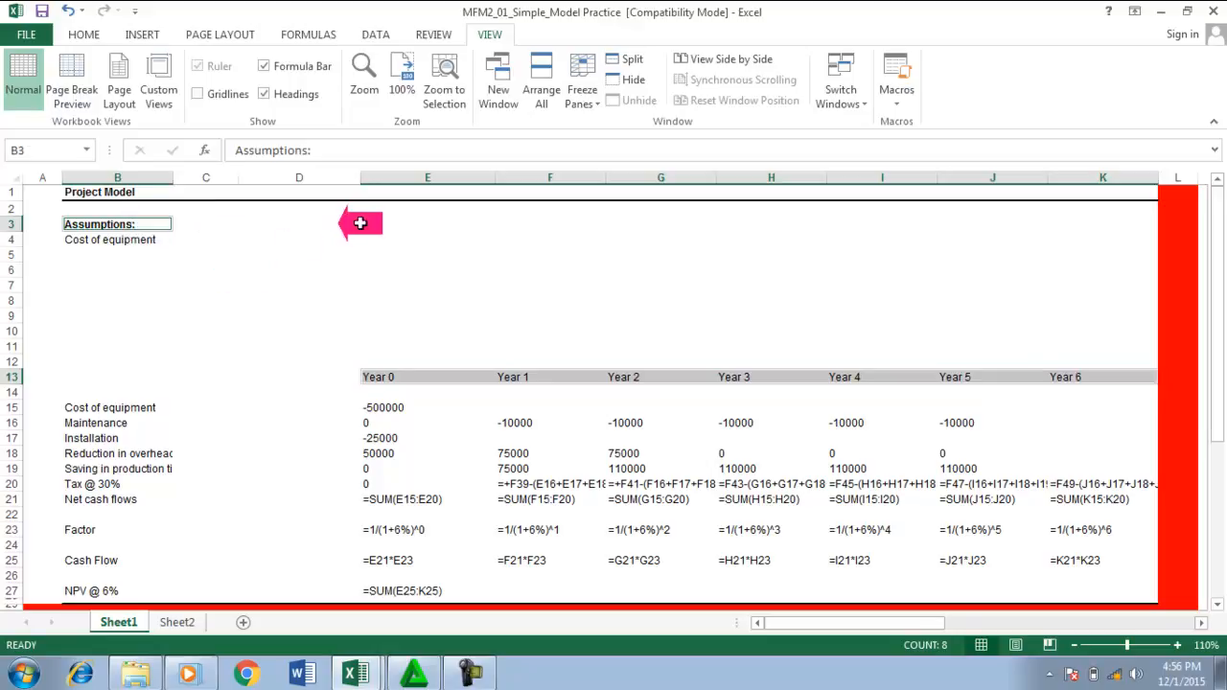
left_click(297, 252)
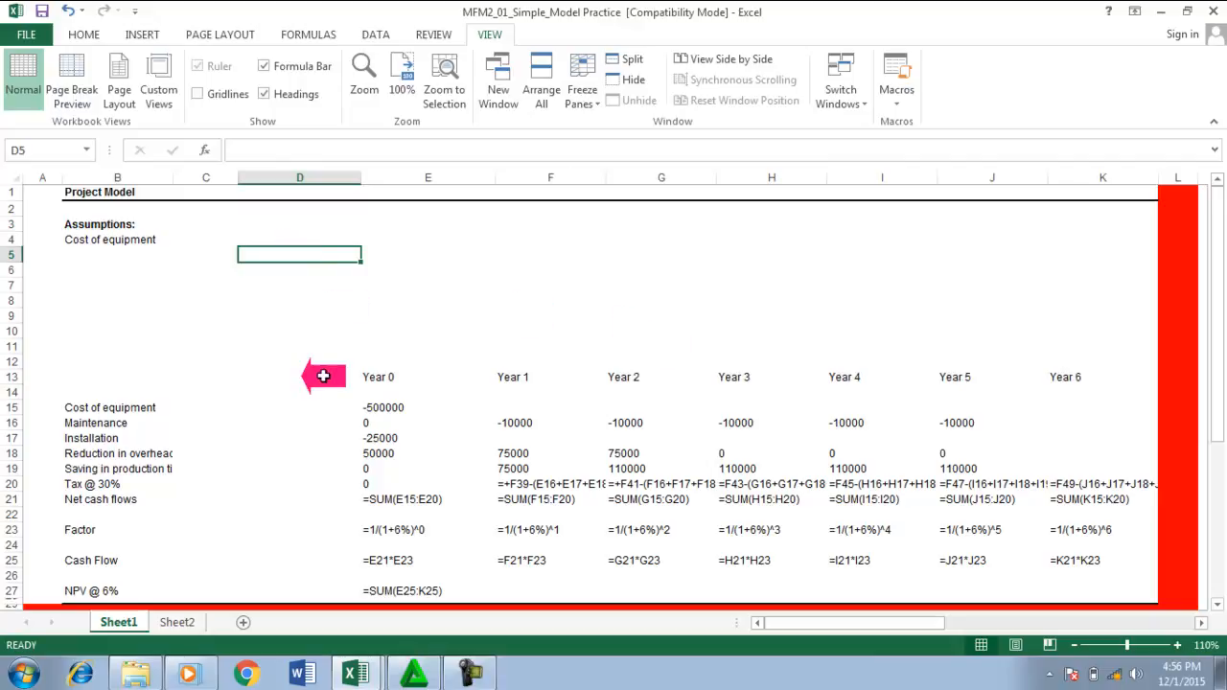
Step: Copy the Year 0 to Year 6 headings from E13:K13 into row 5 starting at D5, and select B6
left_click(394, 378)
key("shift+Right")
key("shift+Right")
key("shift+Right")
key("shift+Right")
key("shift+Right")
key("shift+Right")
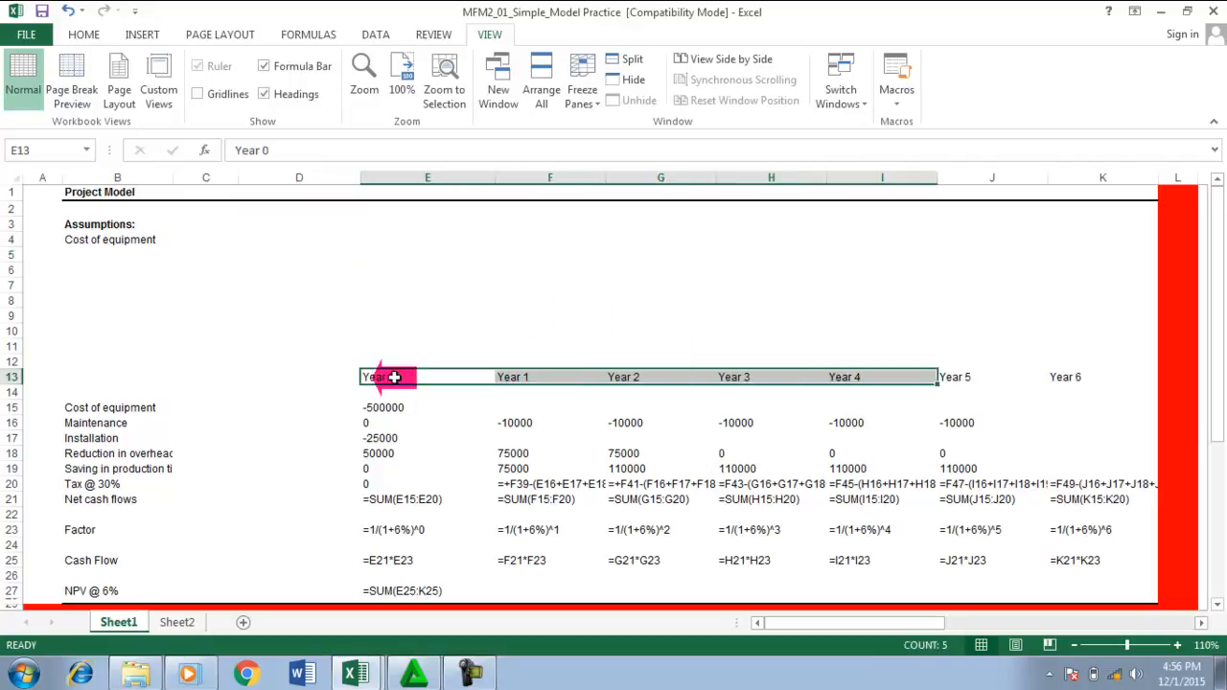
key("ctrl+c")
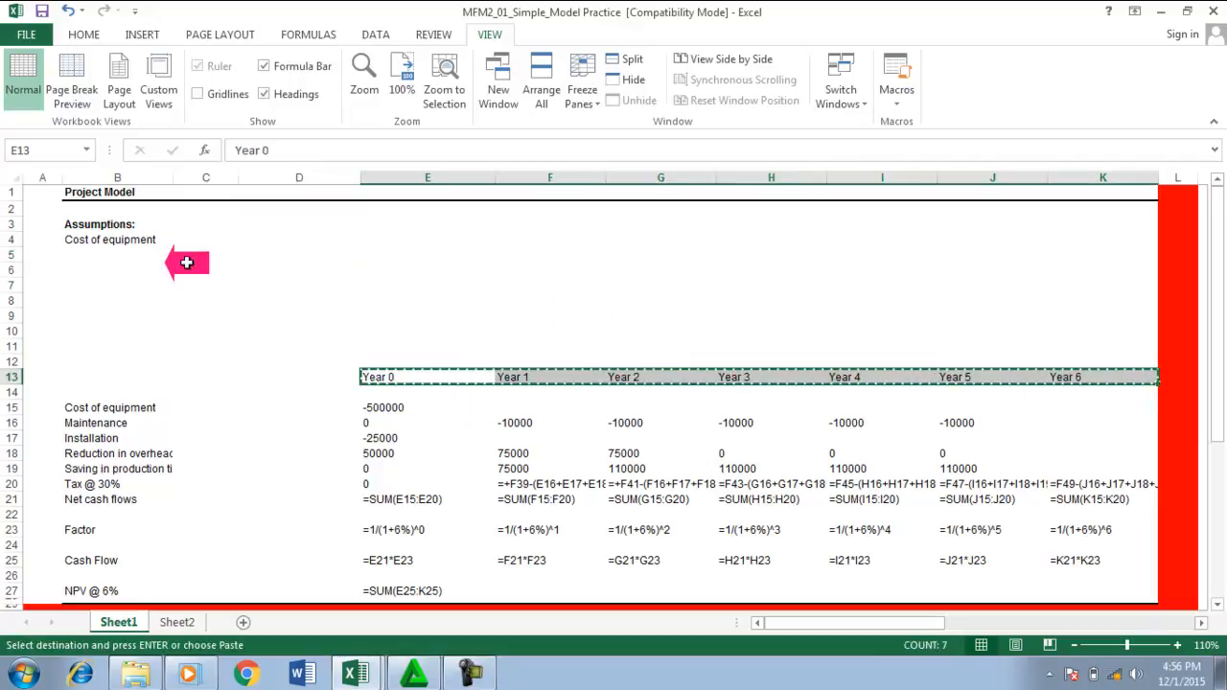
left_click(326, 253)
key("ctrl+v")
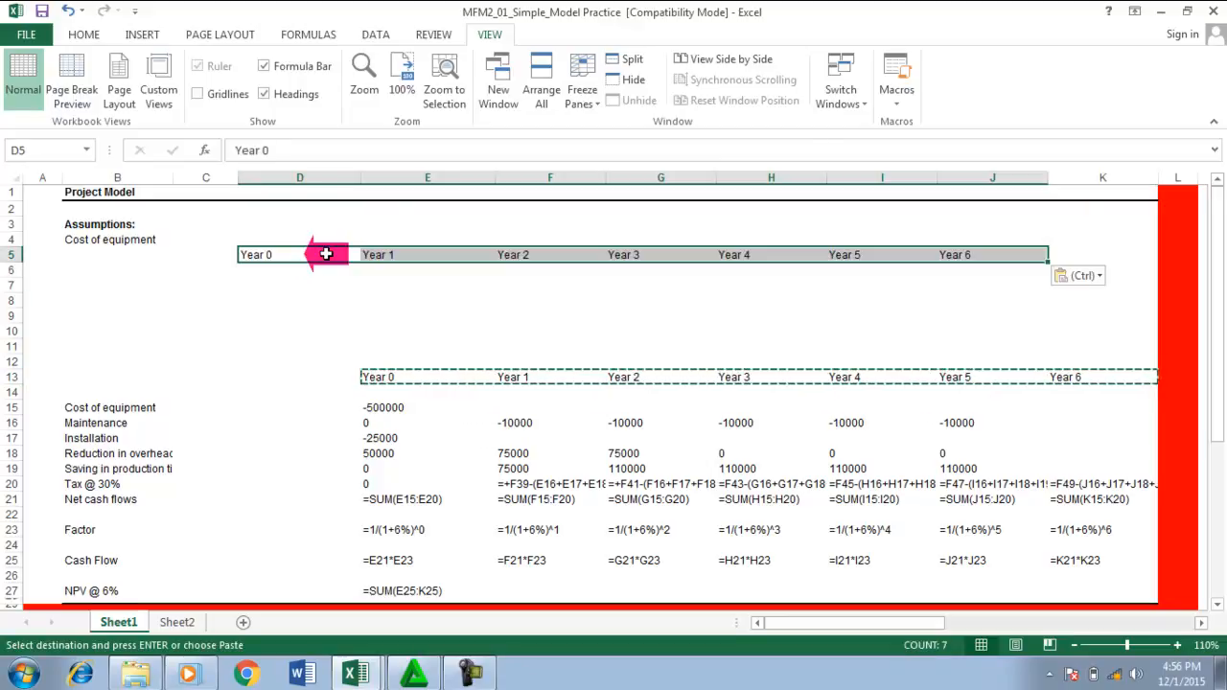
key("Down")
key("Left")
key("Left")
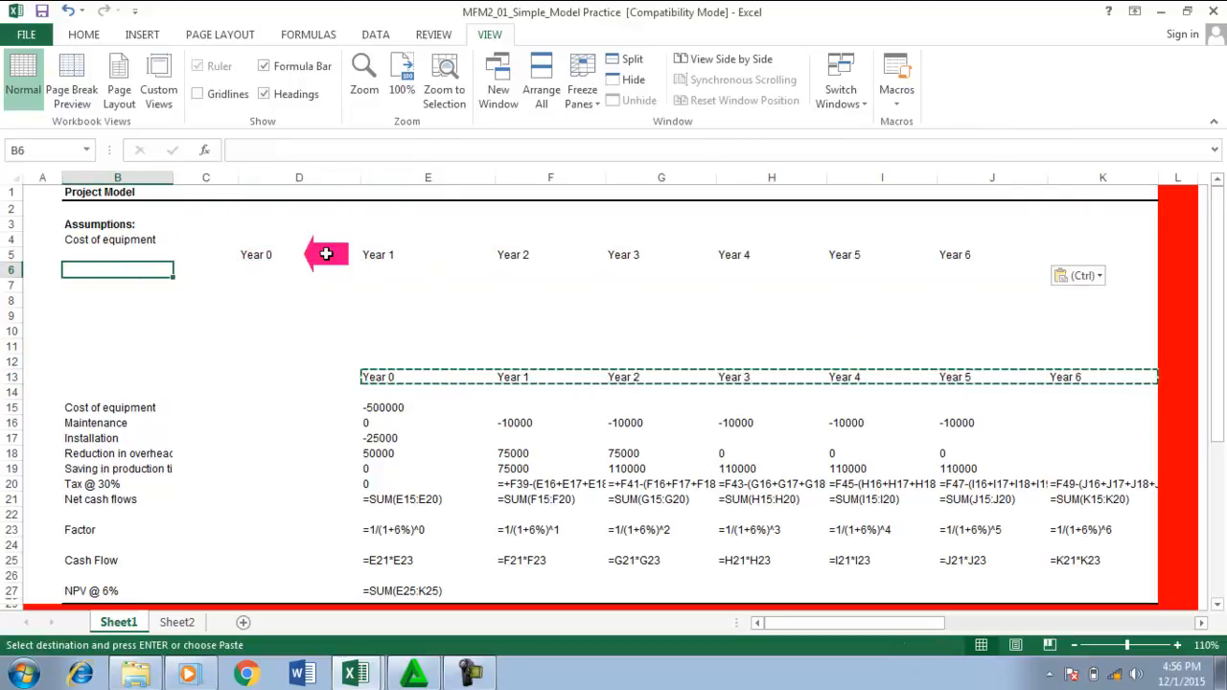
type("Maint")
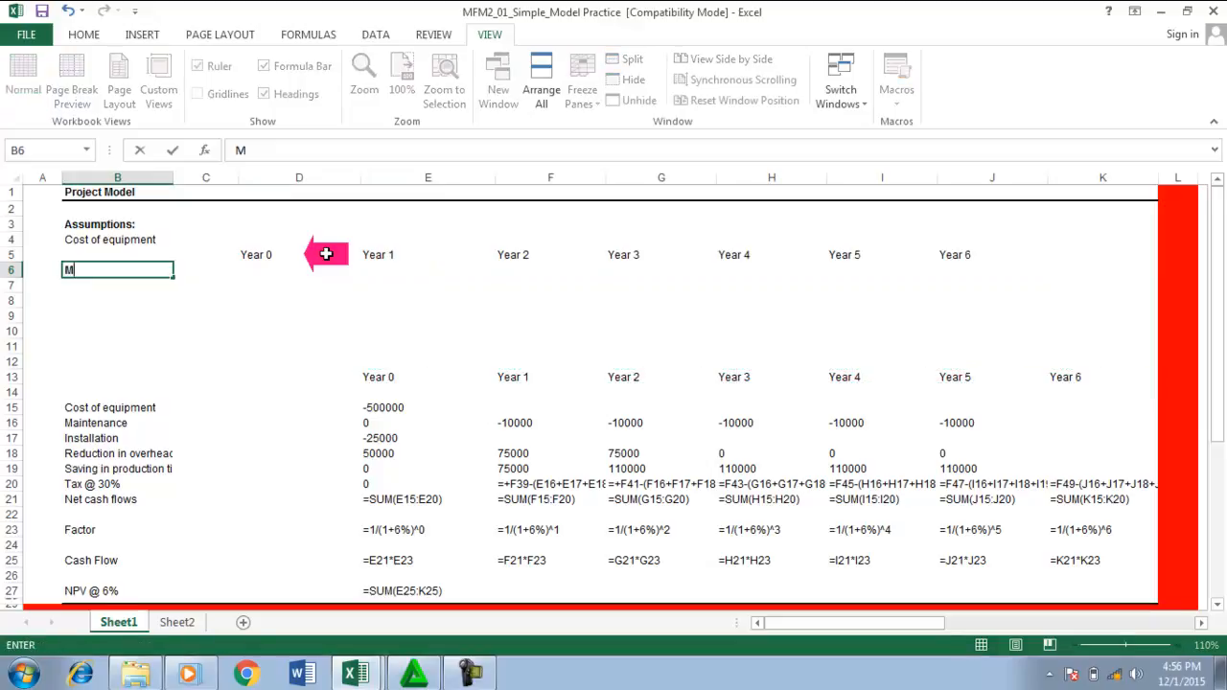
key("BackSpace")
key("BackSpace")
key("BackSpace")
key("BackSpace")
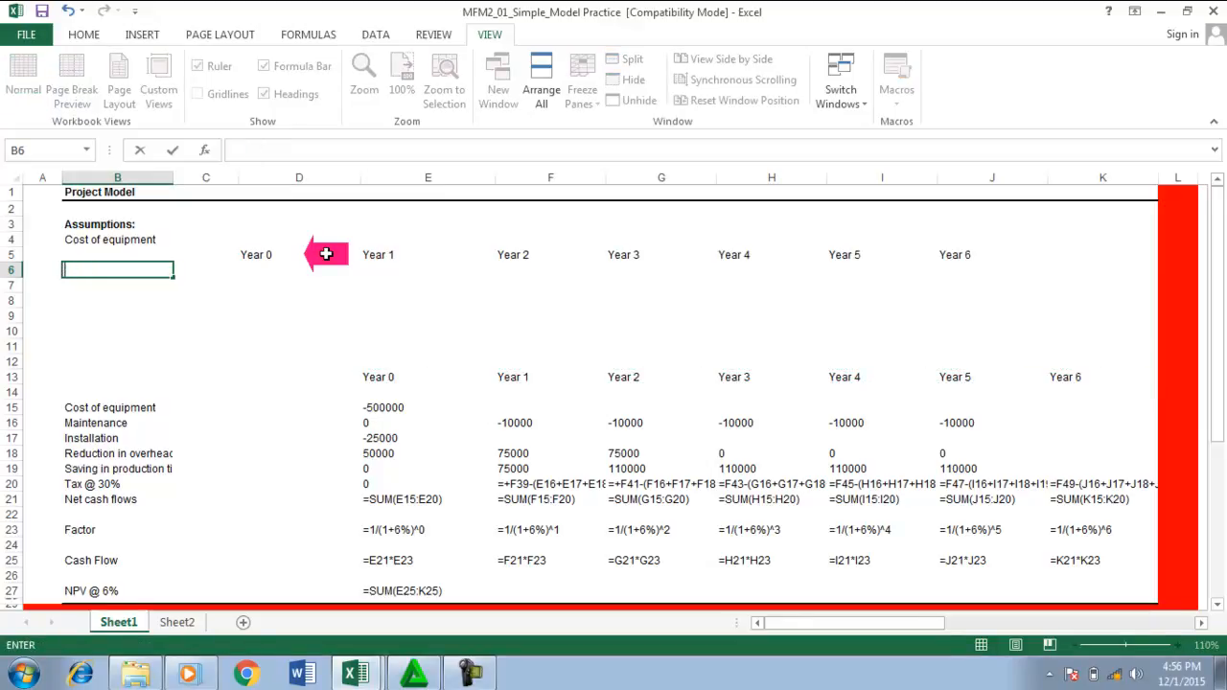
key("Escape")
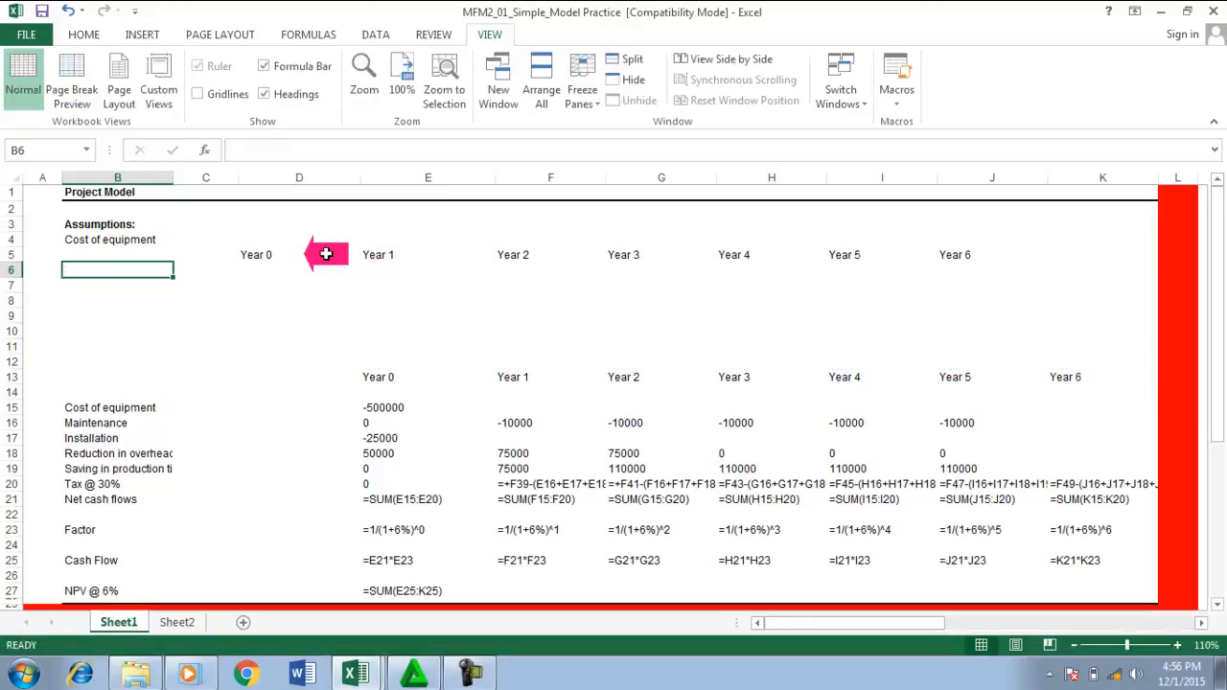
Step: Enter the labels "Maintenance", "Installation", "Reduction in overhead" and "Saving in production time" in B6 to B9
type("Maintenance")
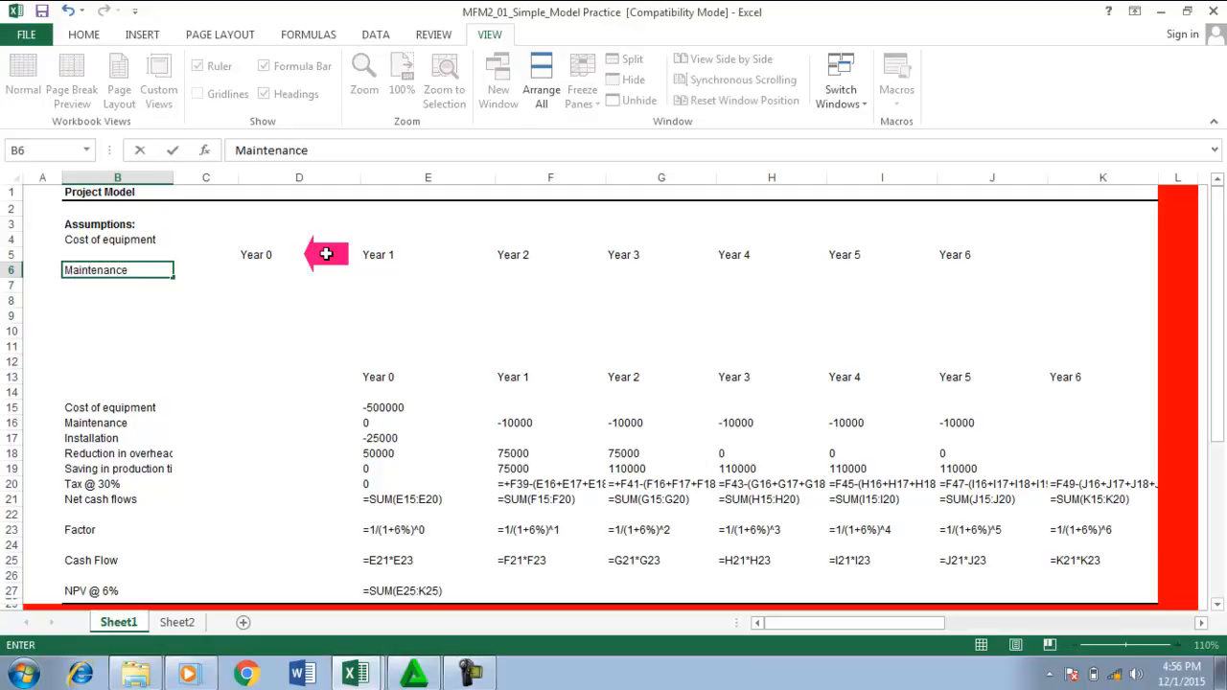
key("Return")
type("Install")
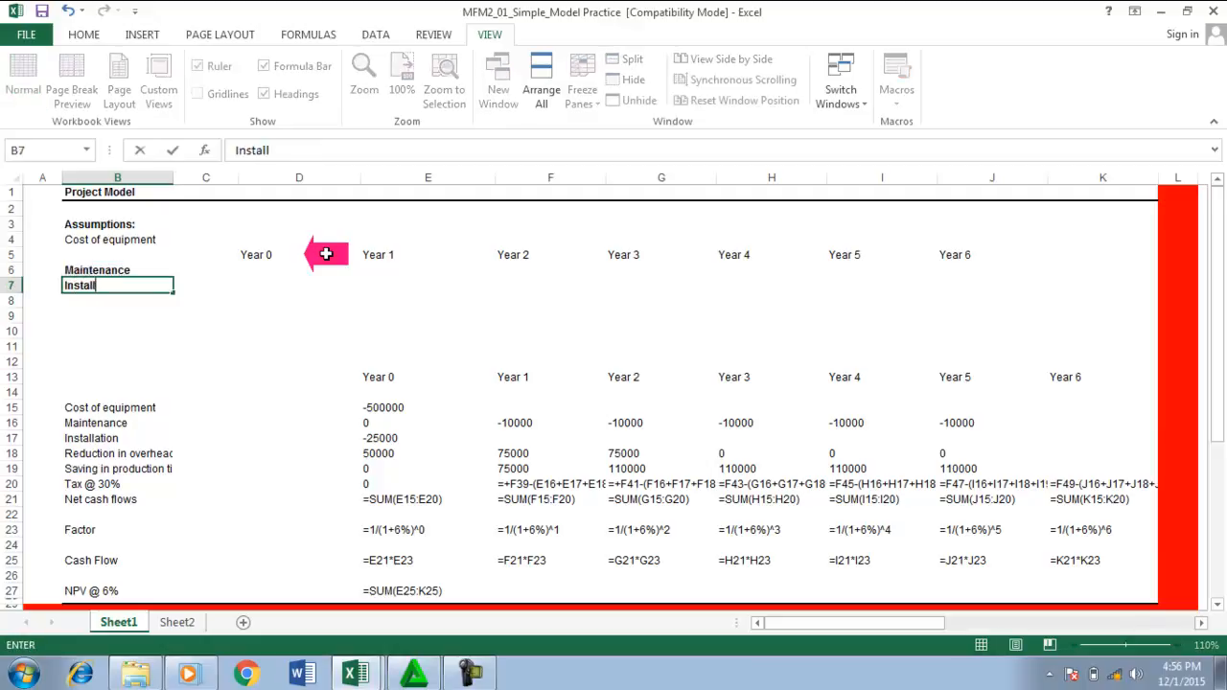
type("ation")
key("Return")
type("Reduction in overhead")
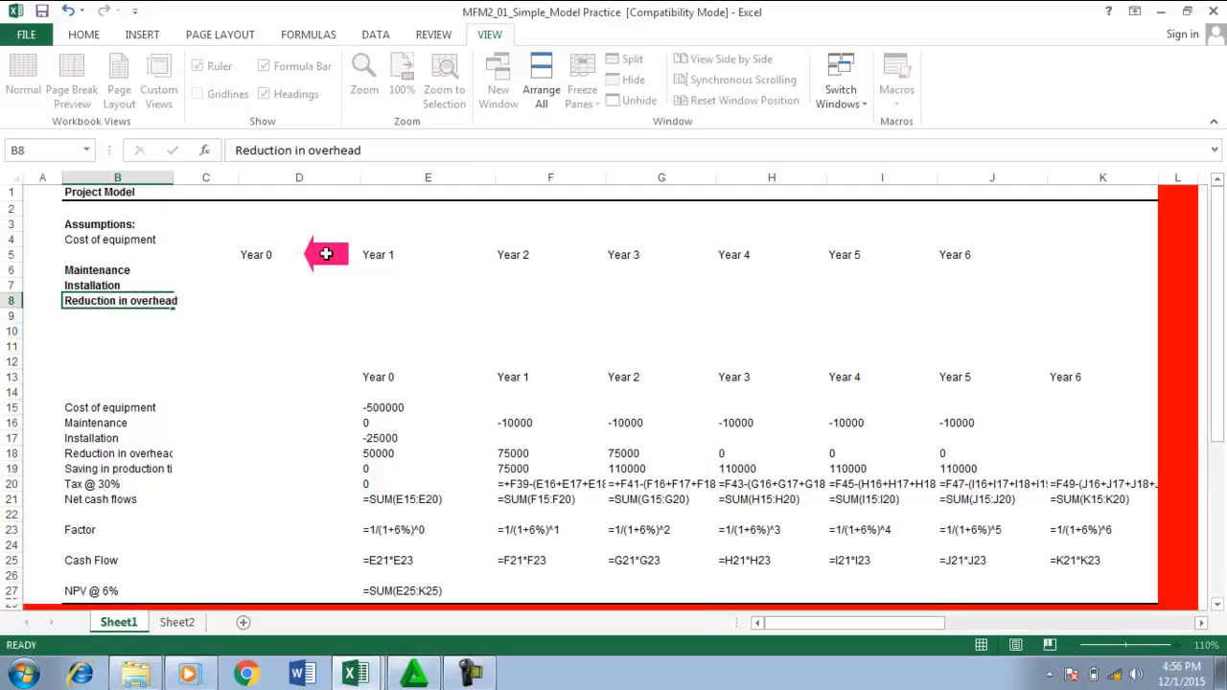
key("Return")
type("Saving in production time")
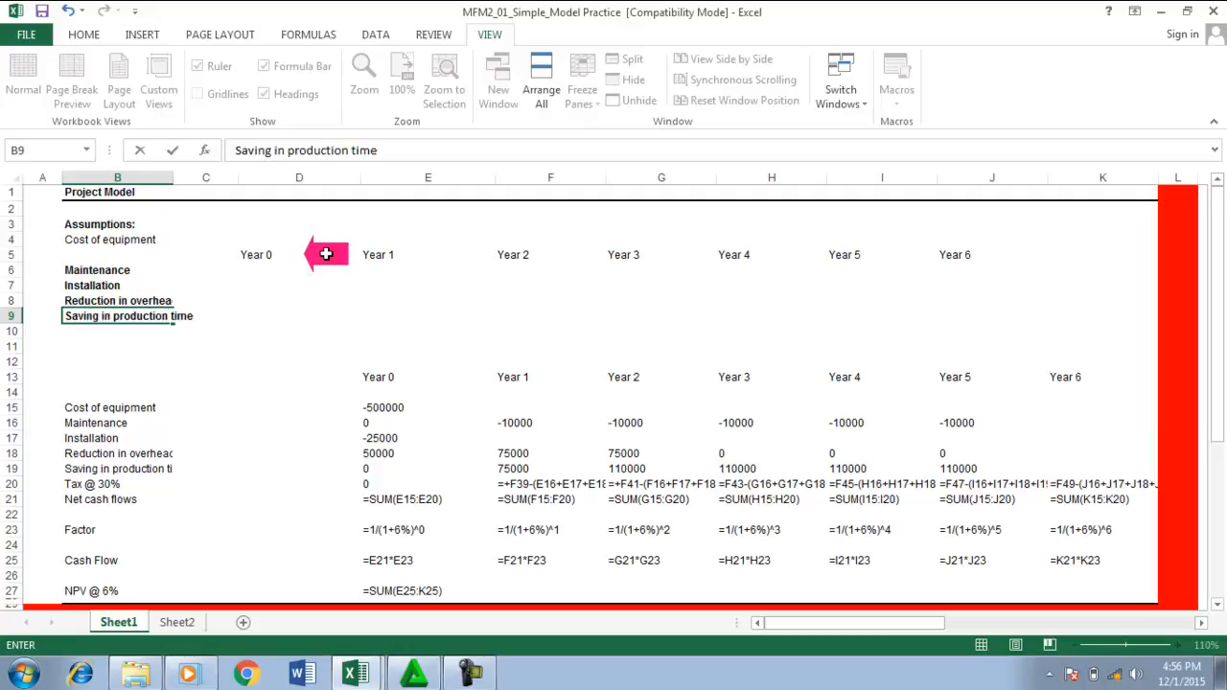
key("Return")
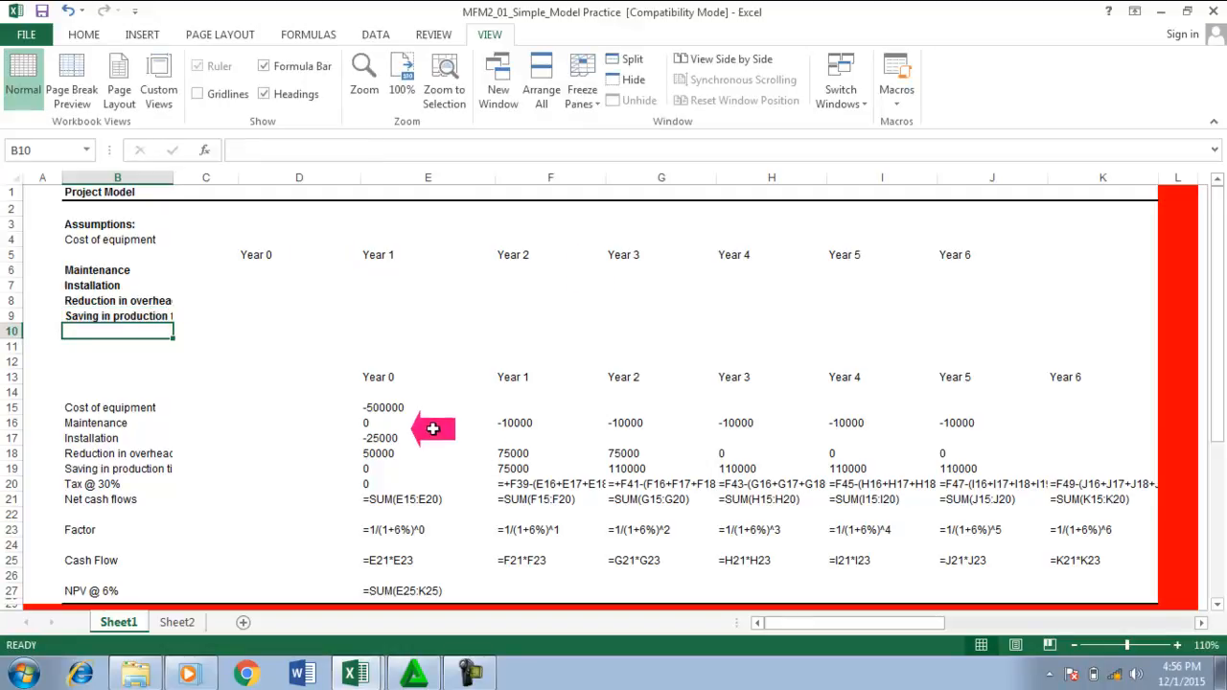
Step: Try to copy the input values in E15:K19 into the assumptions block starting at D6
left_click(386, 408)
key("shift+Down")
key("shift+Down")
key("shift+Down")
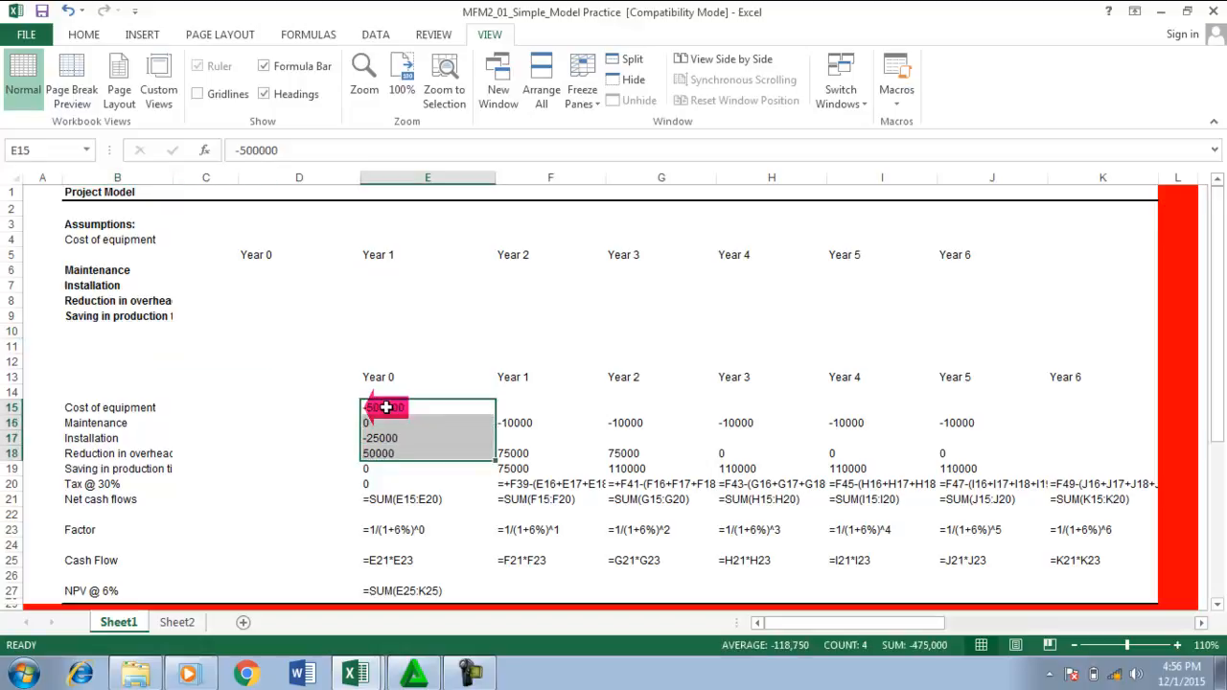
key("shift+Down")
key("shift+Right")
key("shift+Right")
key("shift+Right")
key("shift+Right")
key("shift+Right")
key("shift+Left")
key("shift+Right")
key("shift+Left")
key("shift+Right")
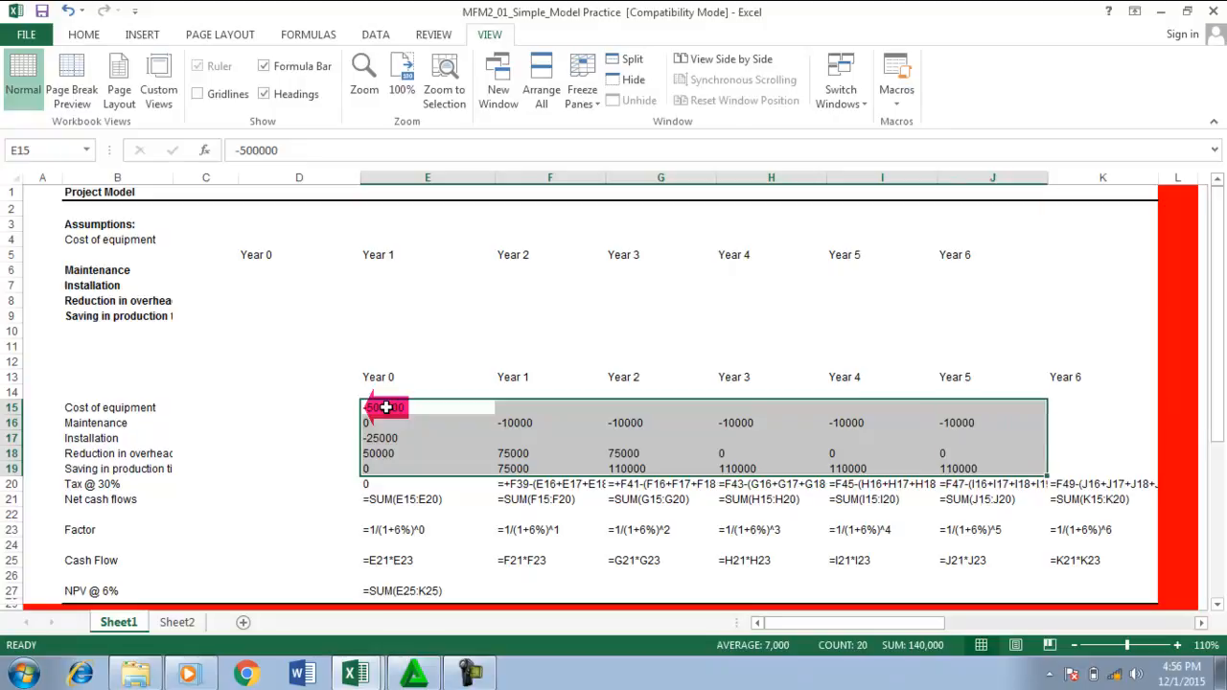
key("shift+Right")
key("shift+Left")
key("shift+Right")
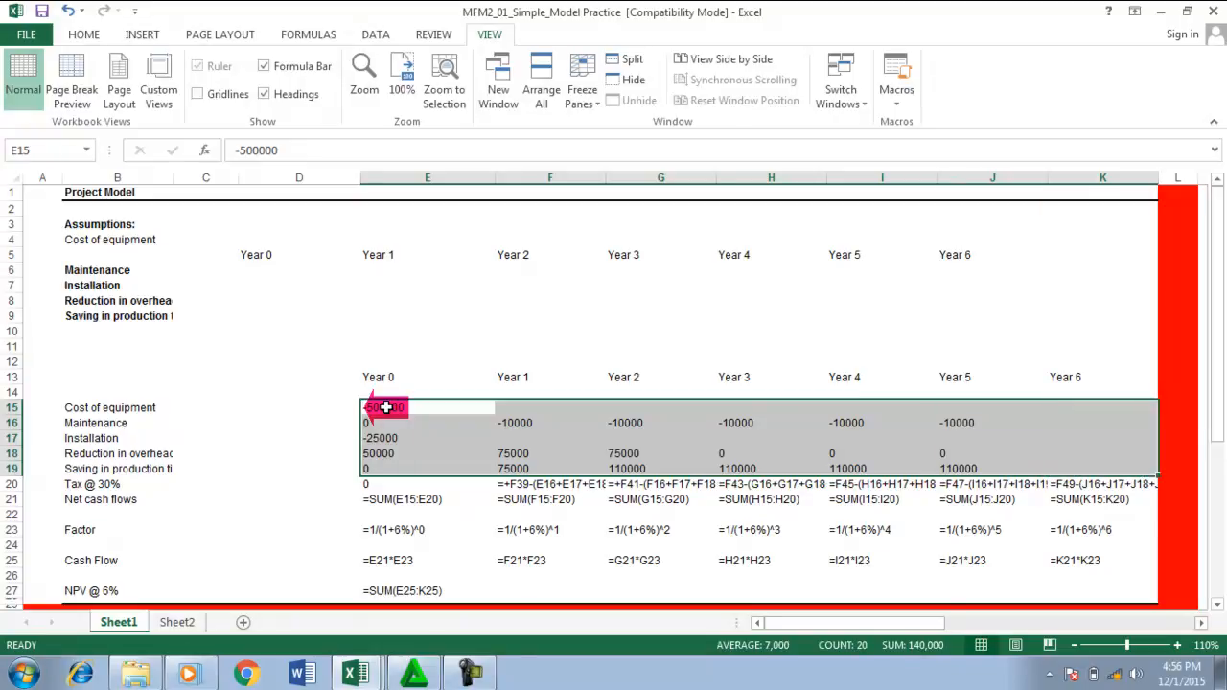
key("ctrl+c")
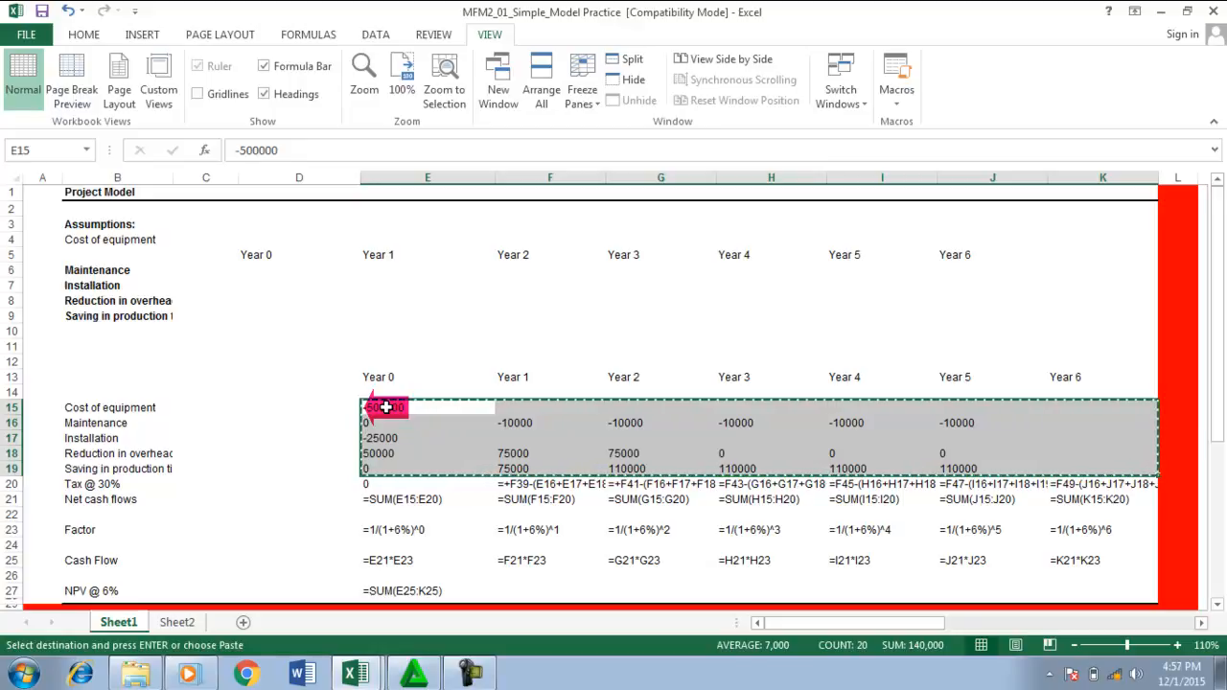
left_click(255, 273)
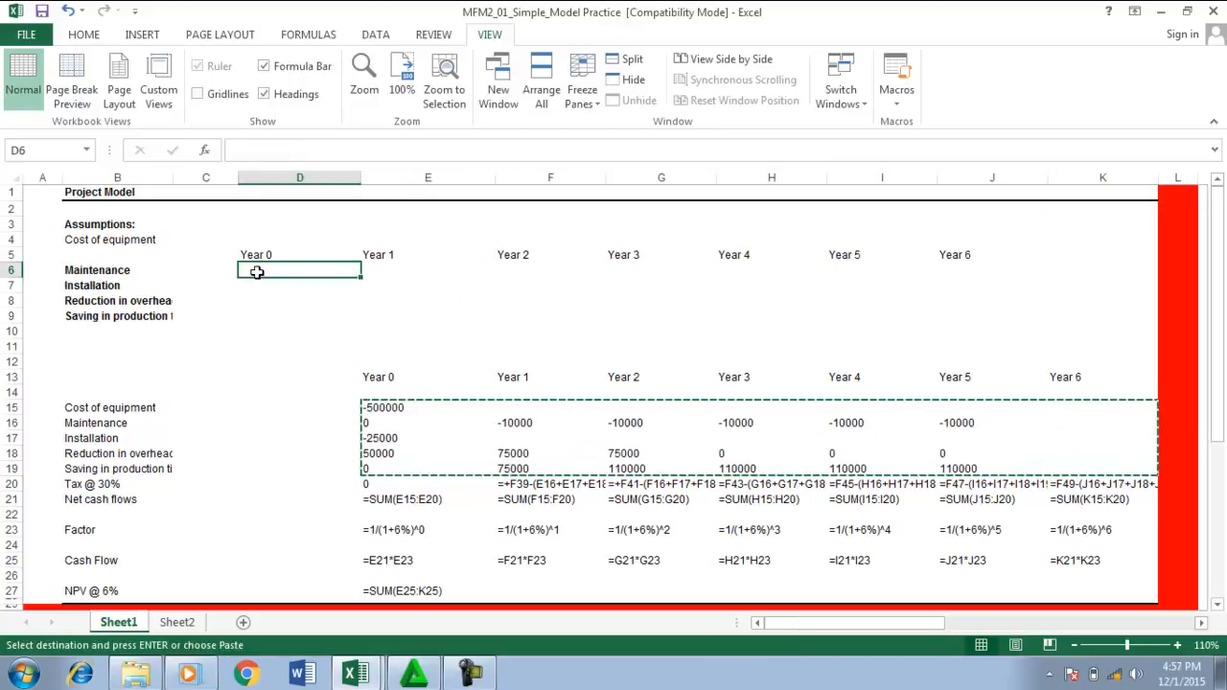
key("ctrl+v")
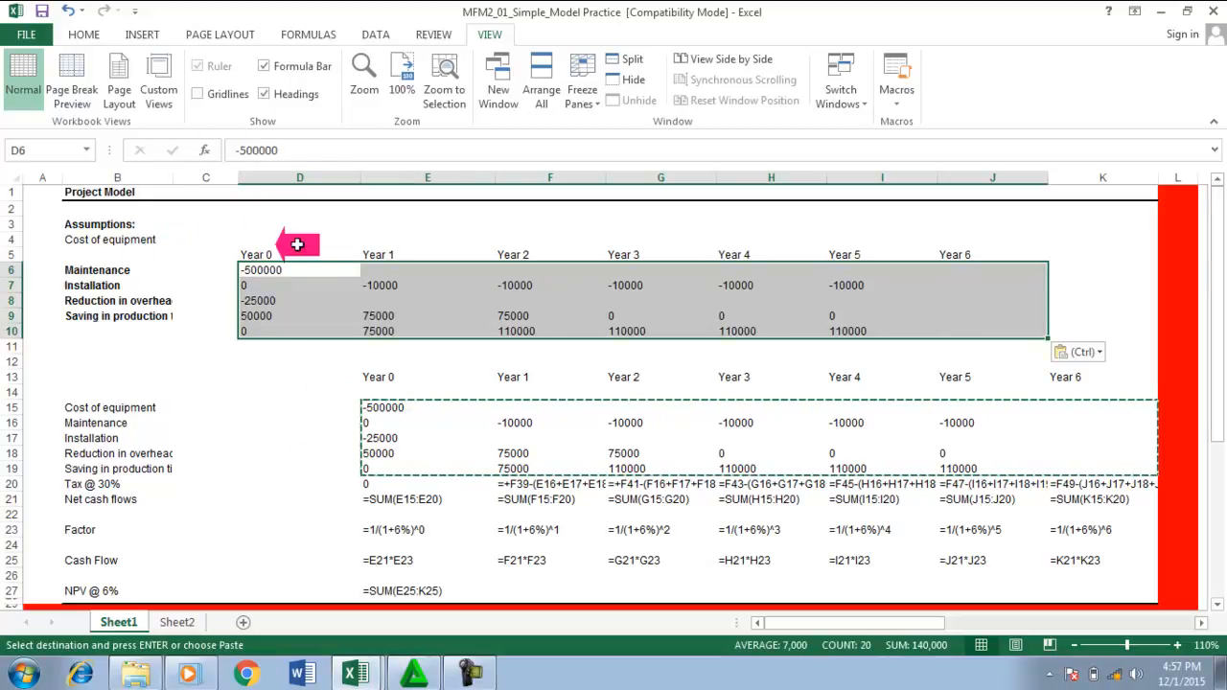
left_click(196, 237)
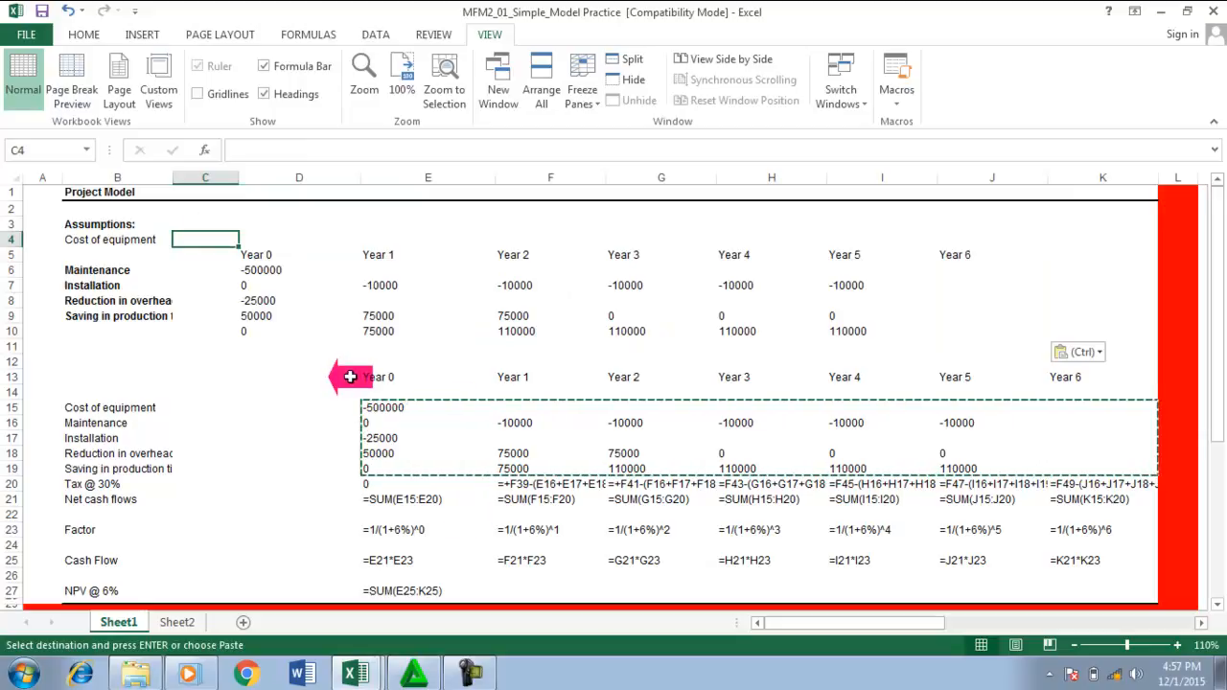
left_click(254, 271)
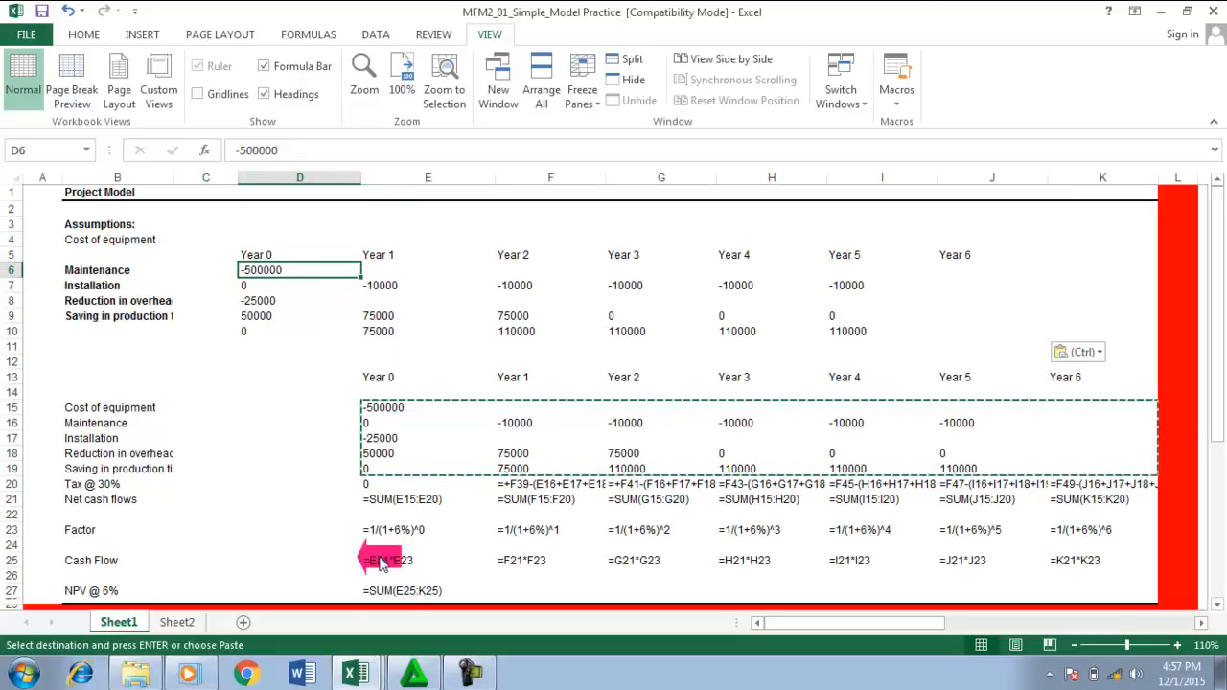
Step: Copy the maintenance, installation, overhead and production time values from E16:K19 into the assumptions block starting at D6
left_click(382, 422)
key("shift+Left")
key("shift+Left")
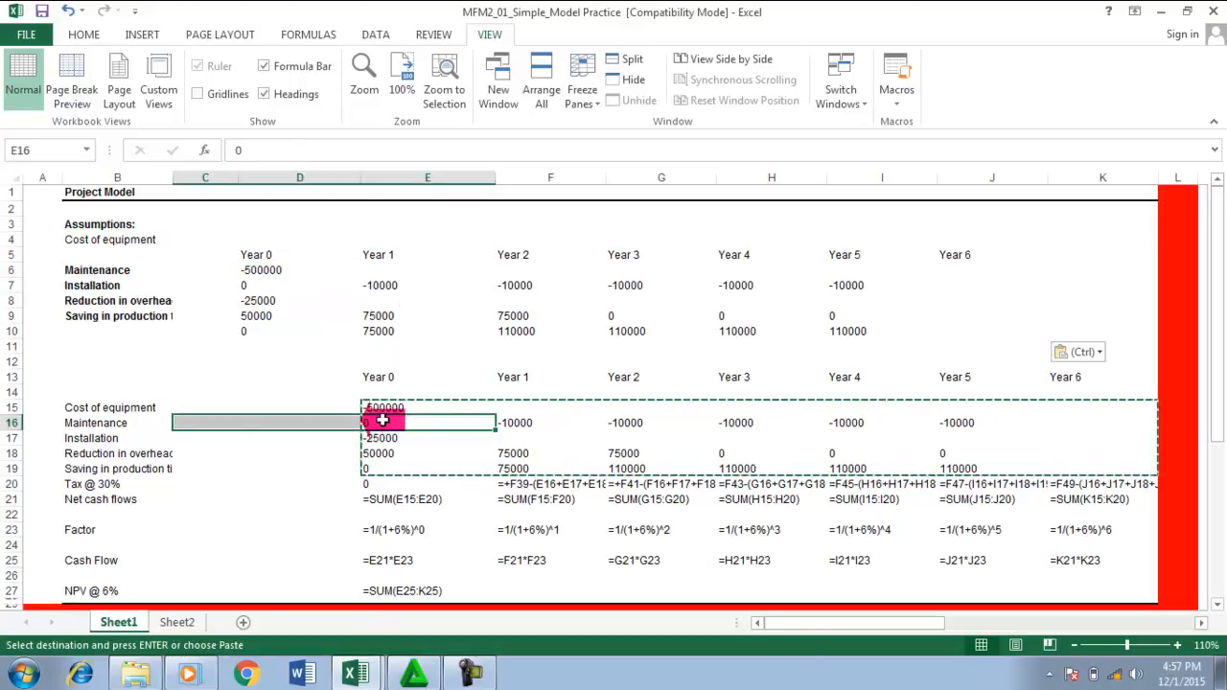
key("shift+Down")
key("shift+Down")
key("shift+Down")
key("Down")
key("Up")
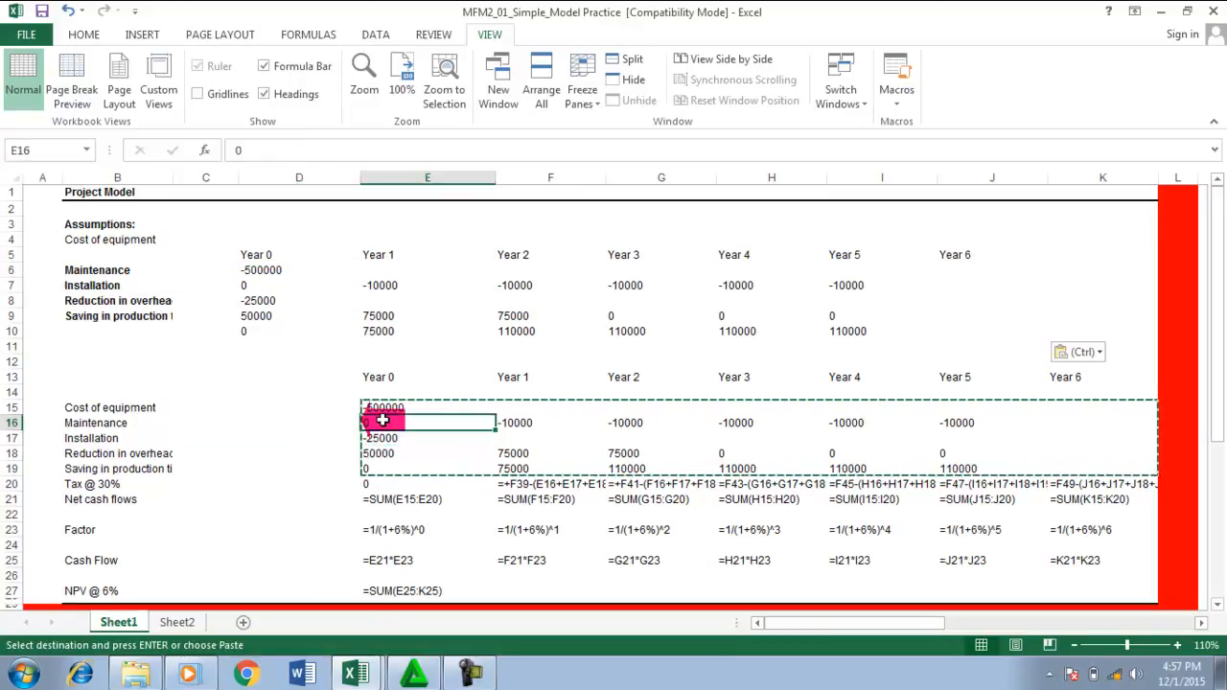
key("shift+Down")
key("shift+Down")
key("shift+Down")
key("shift+Right")
key("shift+Right")
key("shift+Right")
key("shift+Right")
key("shift+Right")
key("shift+Right")
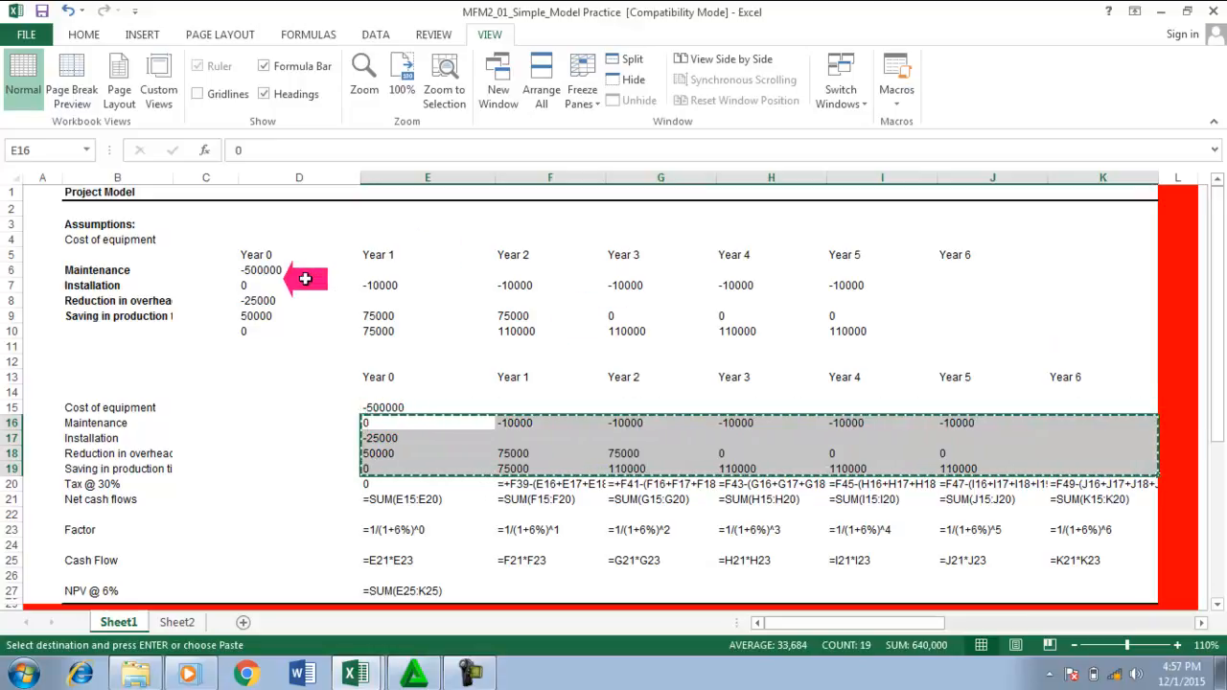
left_click(258, 271)
key("ctrl+v")
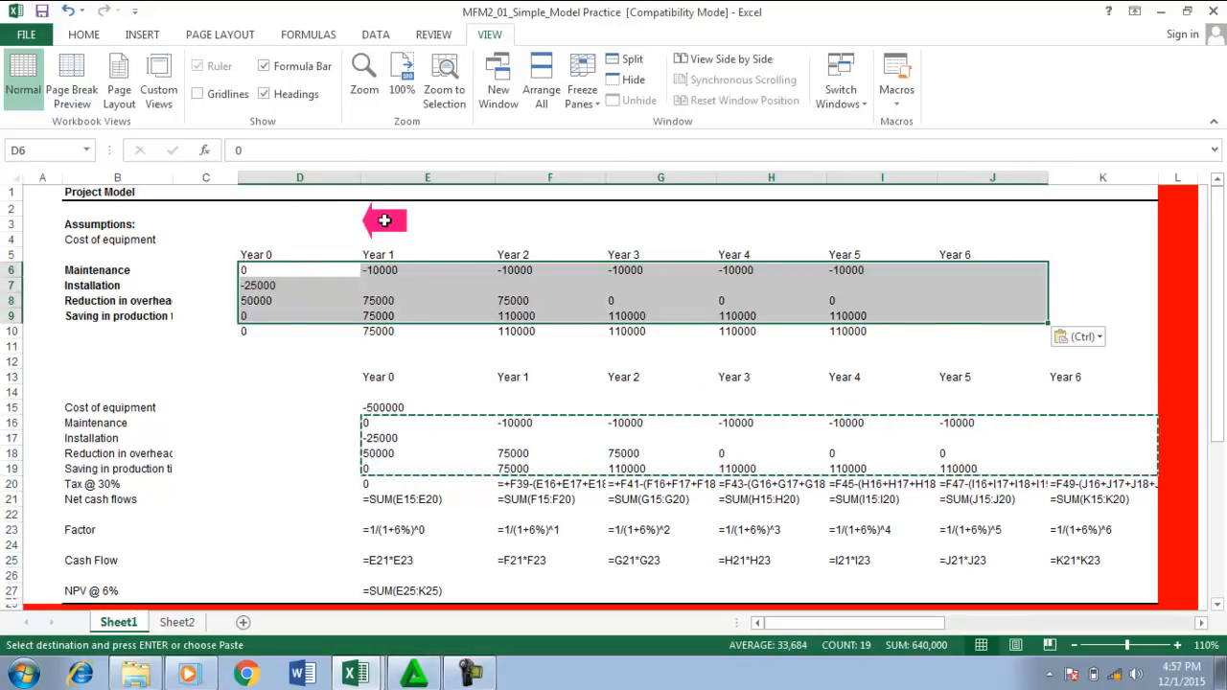
Step: Clear the leftover duplicate values in D10:I10 below the assumptions block
left_click(242, 333)
key("shift+Right")
key("shift+Right")
key("shift+Right")
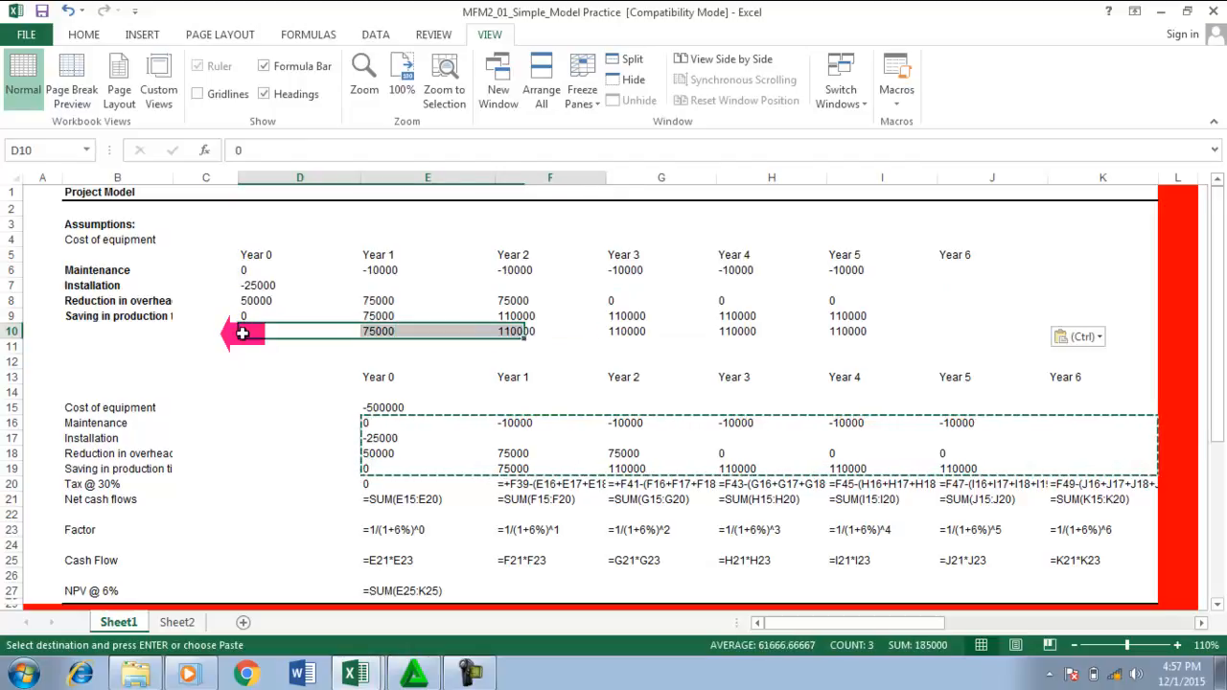
key("shift+Right")
key("shift+Right")
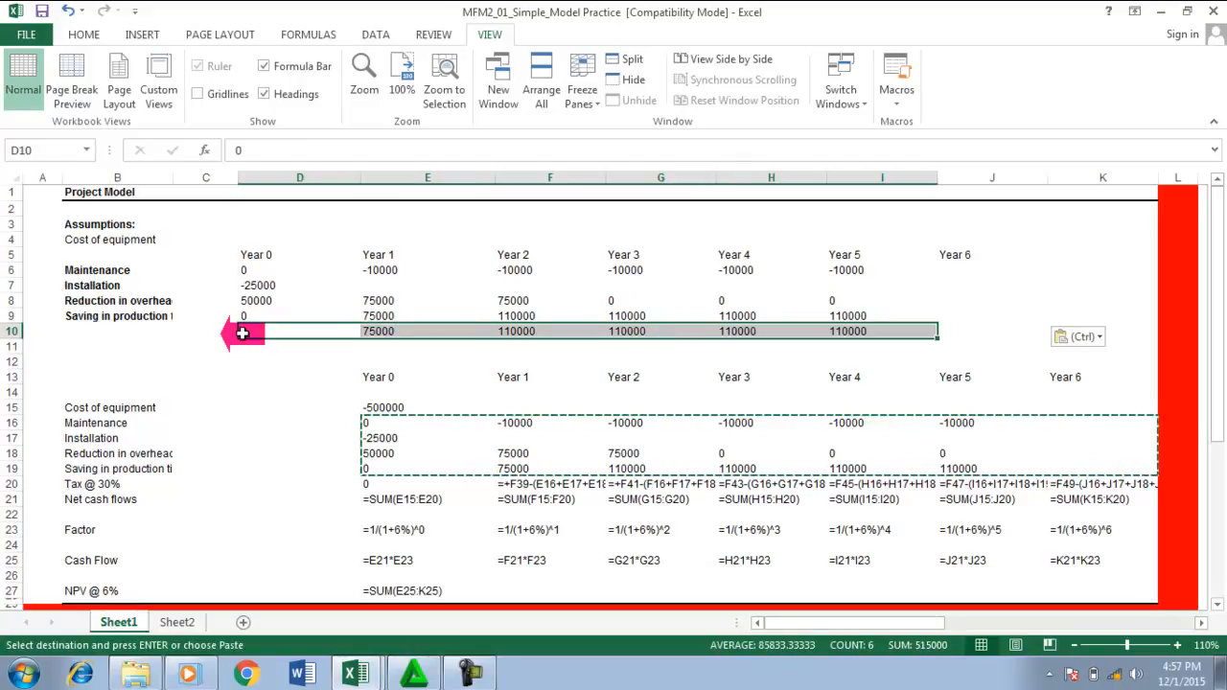
key("alt+e")
key("a")
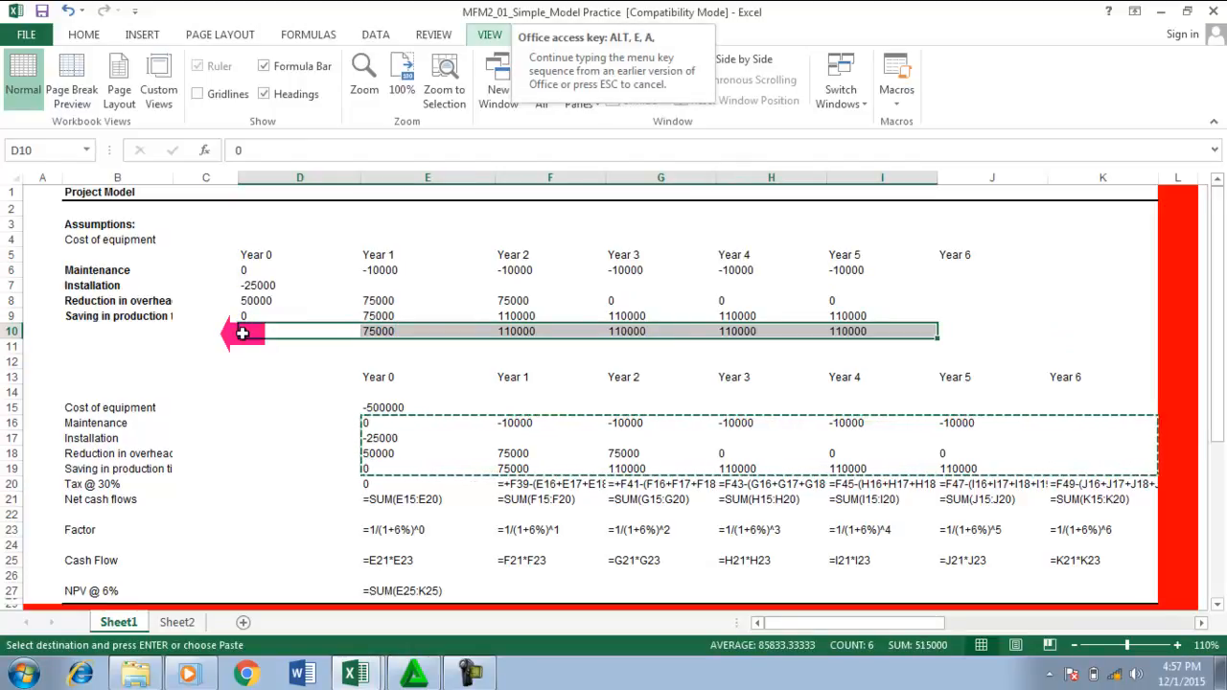
key("a")
Step: Copy the cost of equipment value from E15 into D4 of the assumptions
left_click(265, 255)
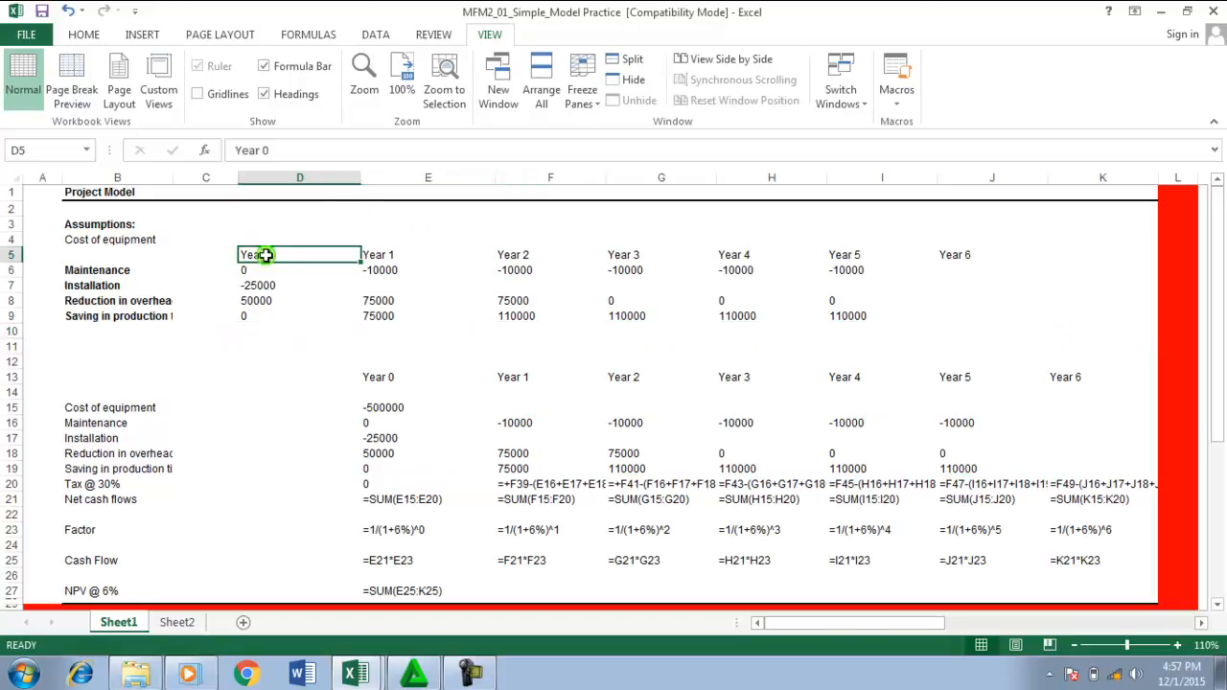
left_click(207, 239)
left_click(378, 407)
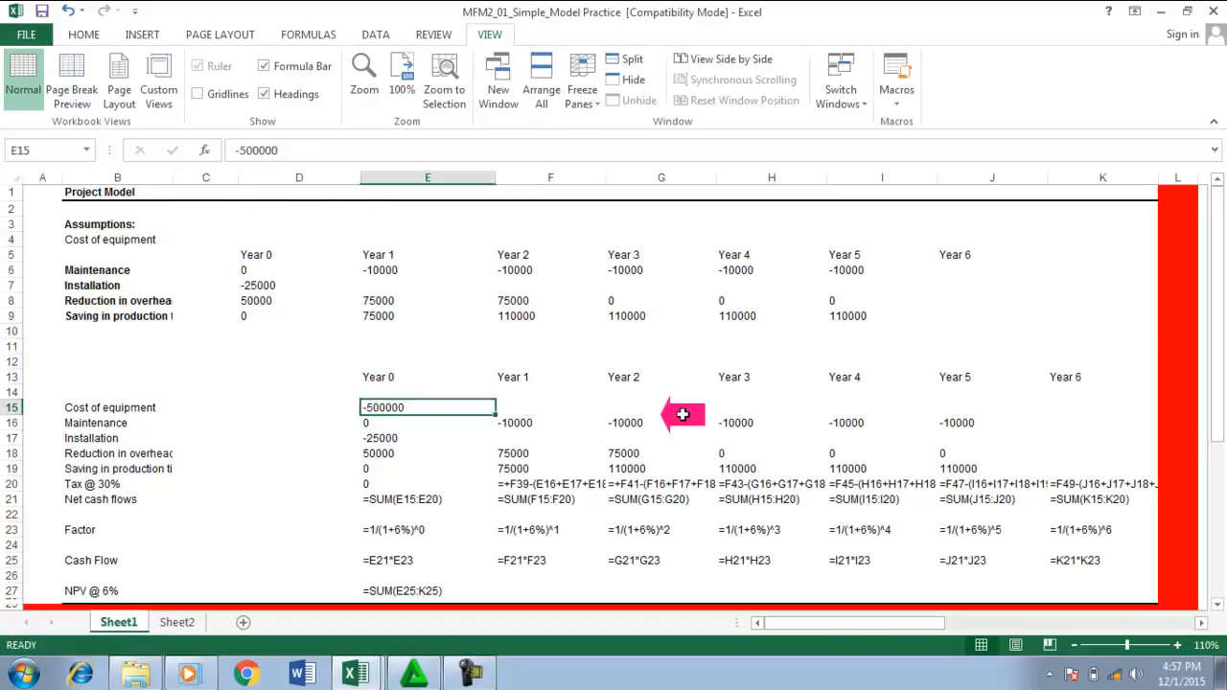
key("ctrl+c")
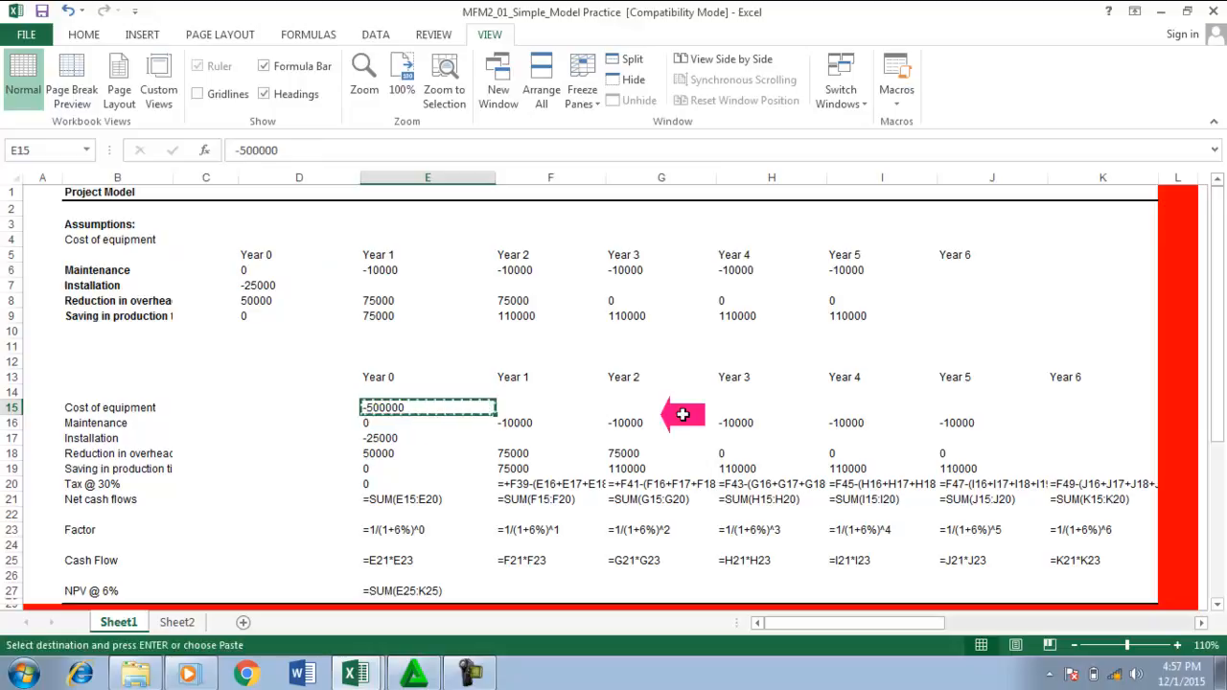
left_click(230, 239)
left_click(258, 239)
key("ctrl+v")
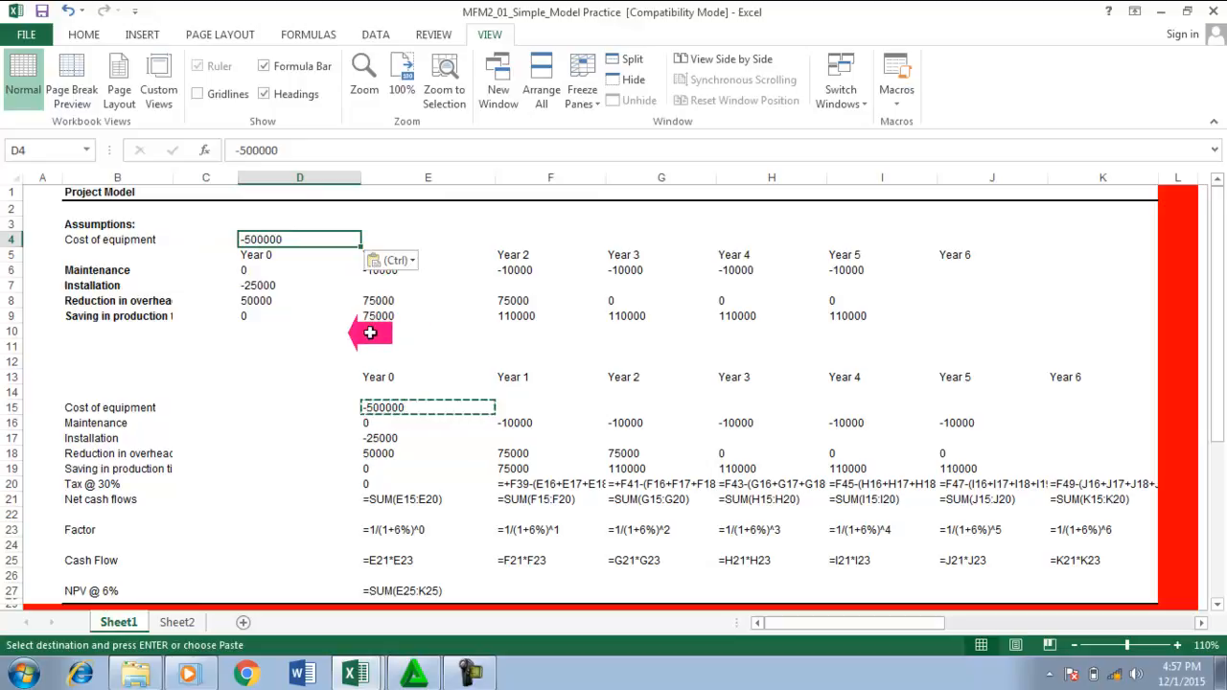
Step: Move the year headings and values in D5:J9 one column to the right so the block starts at E5
left_click(261, 254)
key("shift+Down")
key("shift+Down")
key("shift+Down")
key("shift+Down")
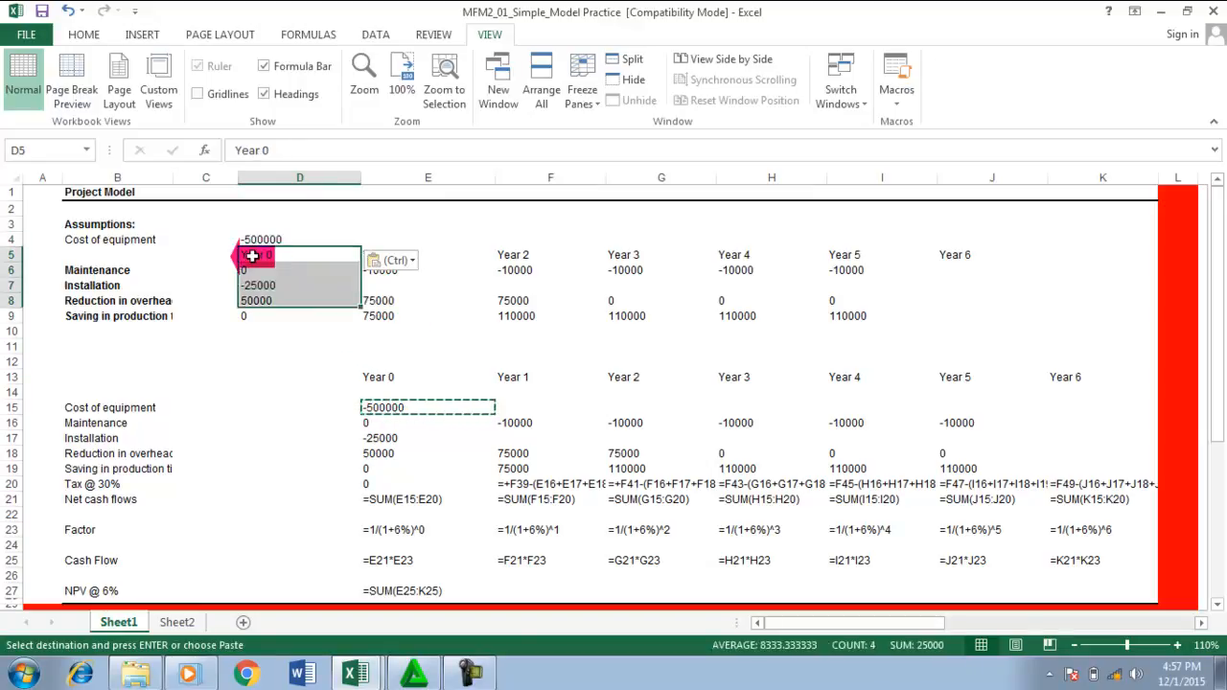
key("shift+Right")
key("shift+Right")
key("shift+Right")
key("shift+Right")
key("shift+Right")
key("shift+Right")
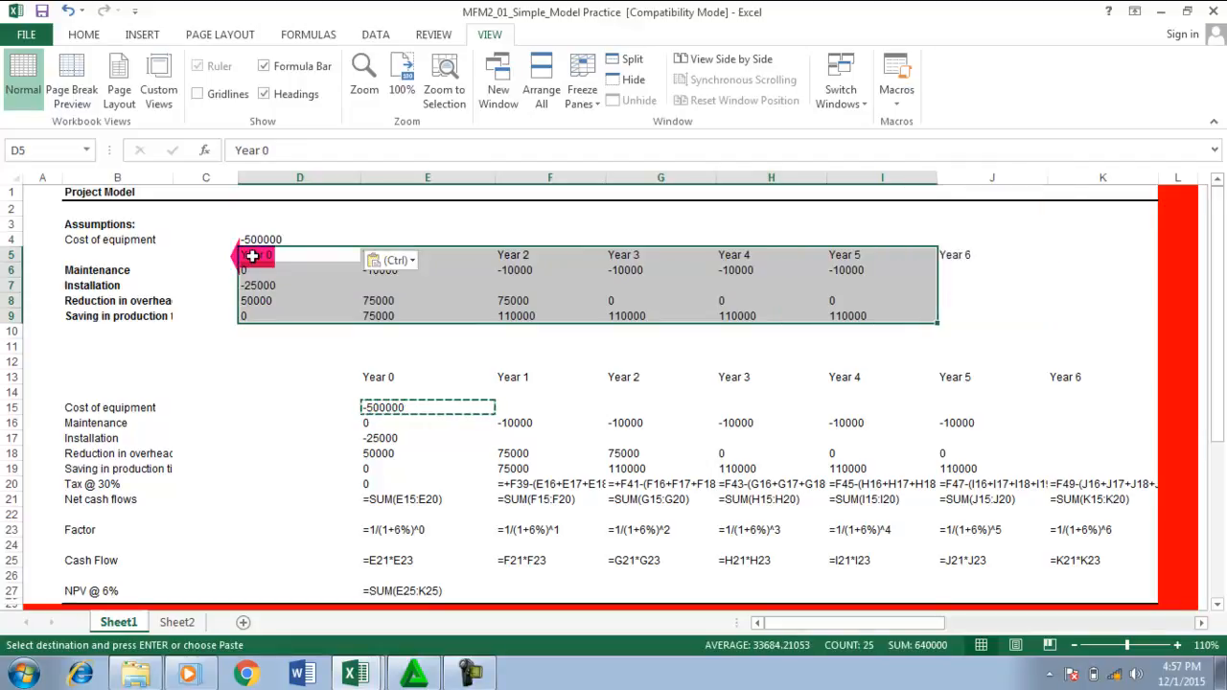
key("ctrl+c")
key("Right")
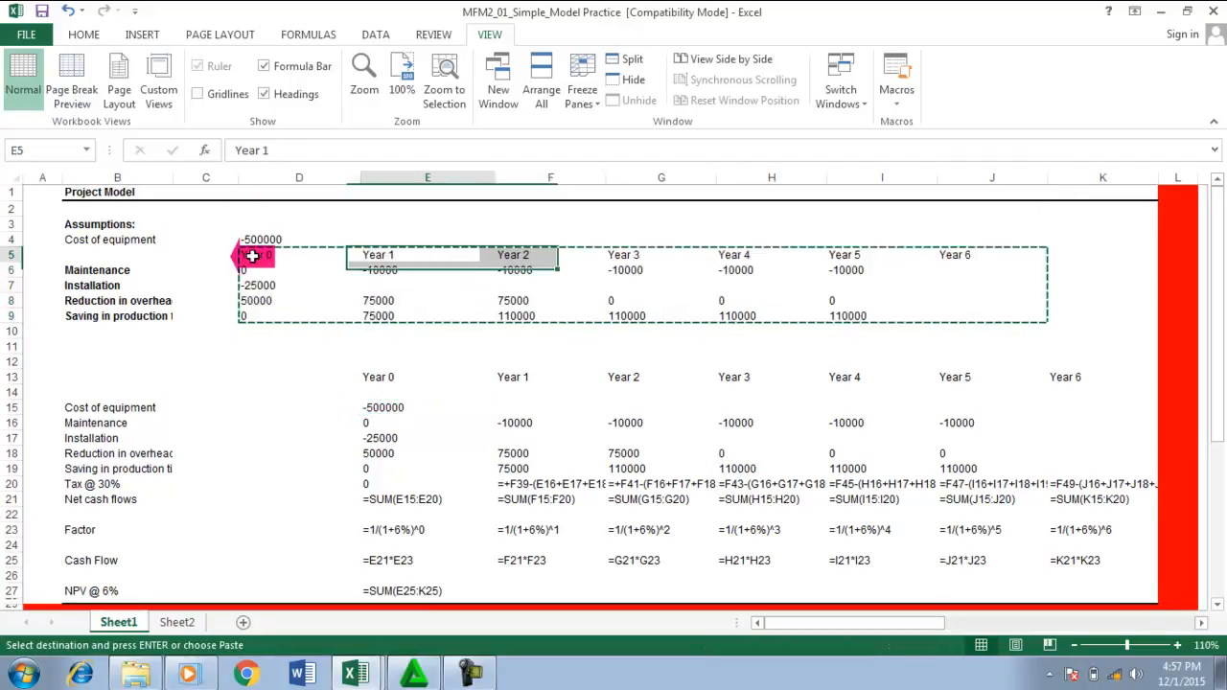
key("ctrl+v")
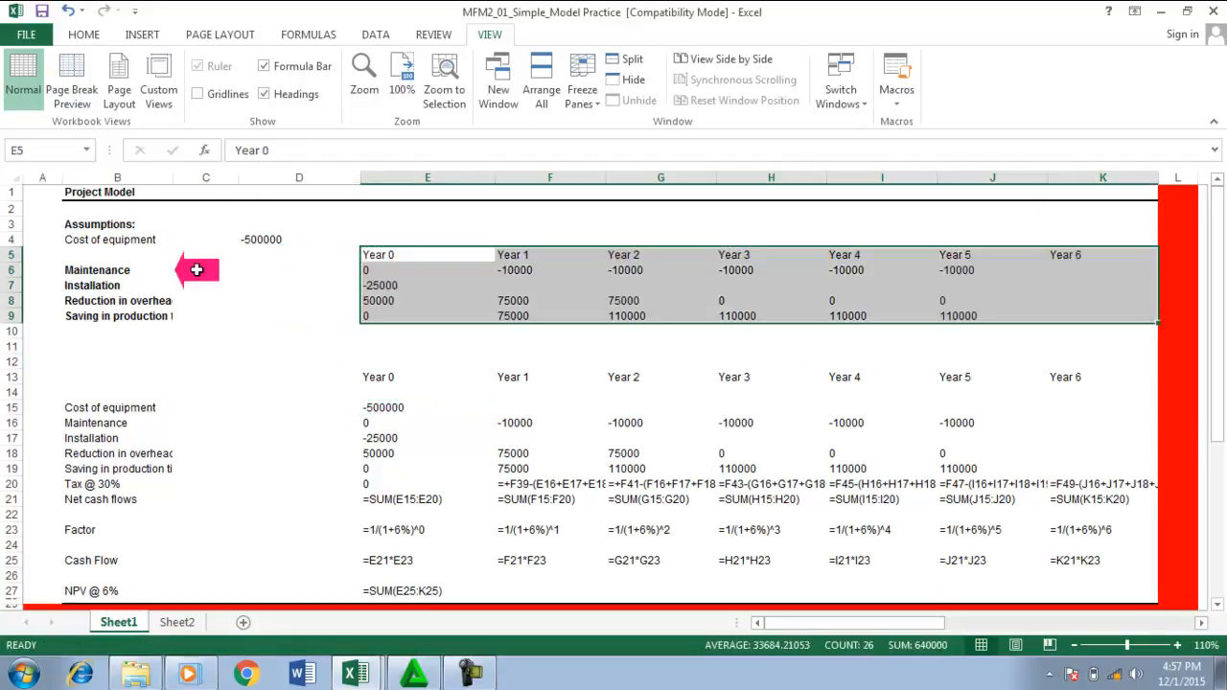
Step: Widen column B to fit the assumption labels in full and narrow the spacer columns C and D
left_click_drag(173, 179, 287, 184)
left_click(364, 239)
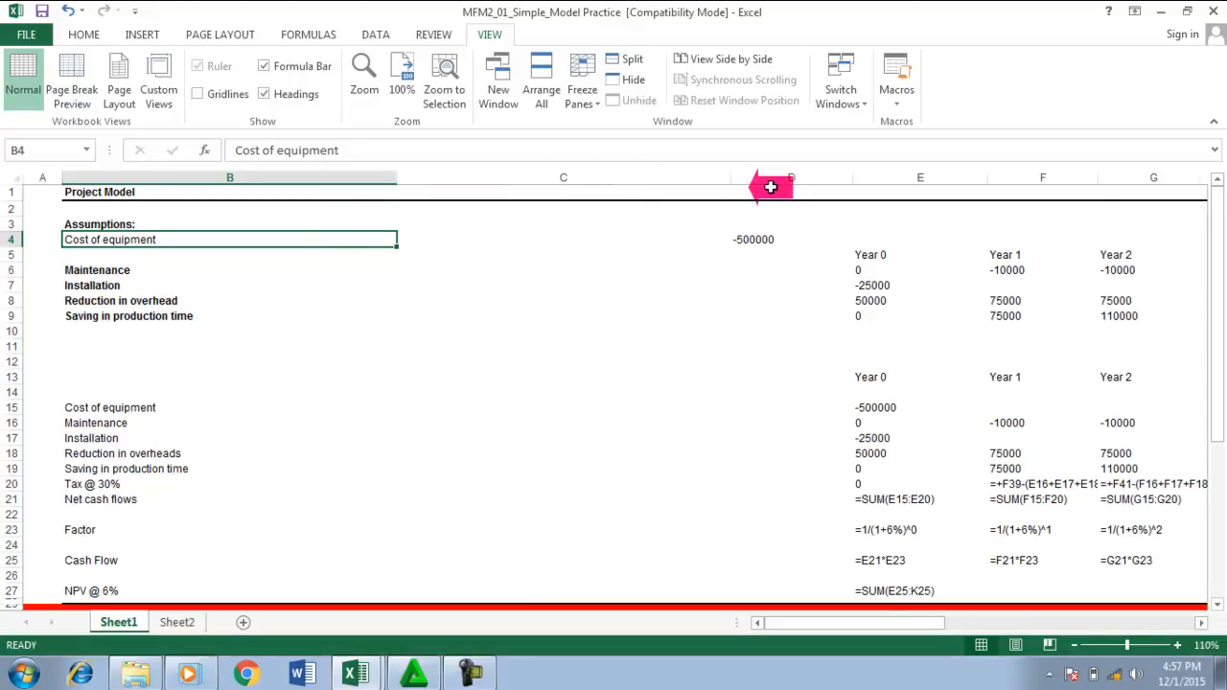
left_click_drag(734, 182, 446, 196)
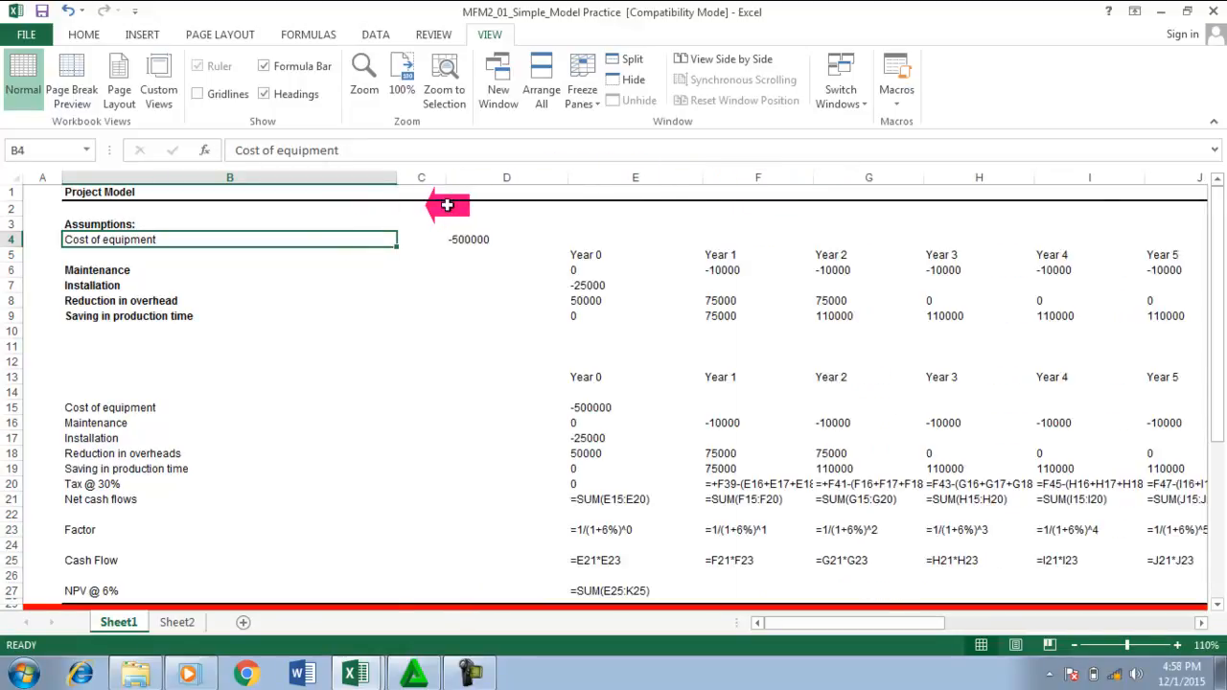
left_click(583, 254)
left_click_drag(567, 178, 515, 181)
left_click_drag(400, 178, 233, 197)
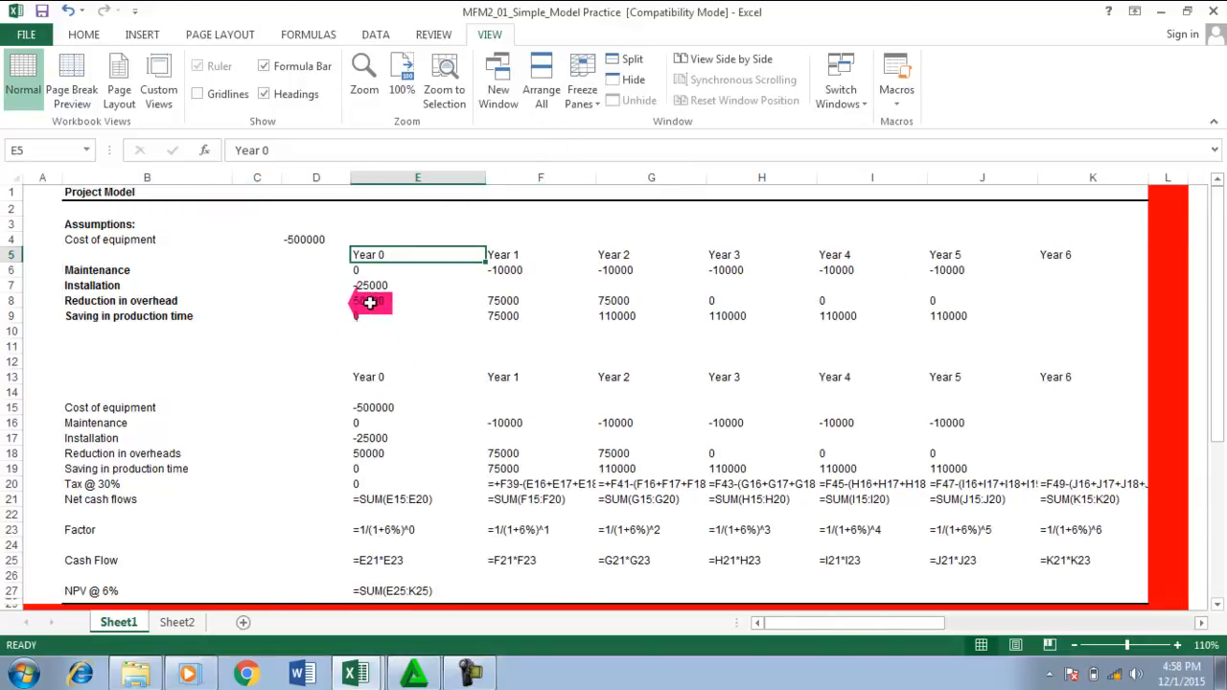
left_click(87, 224)
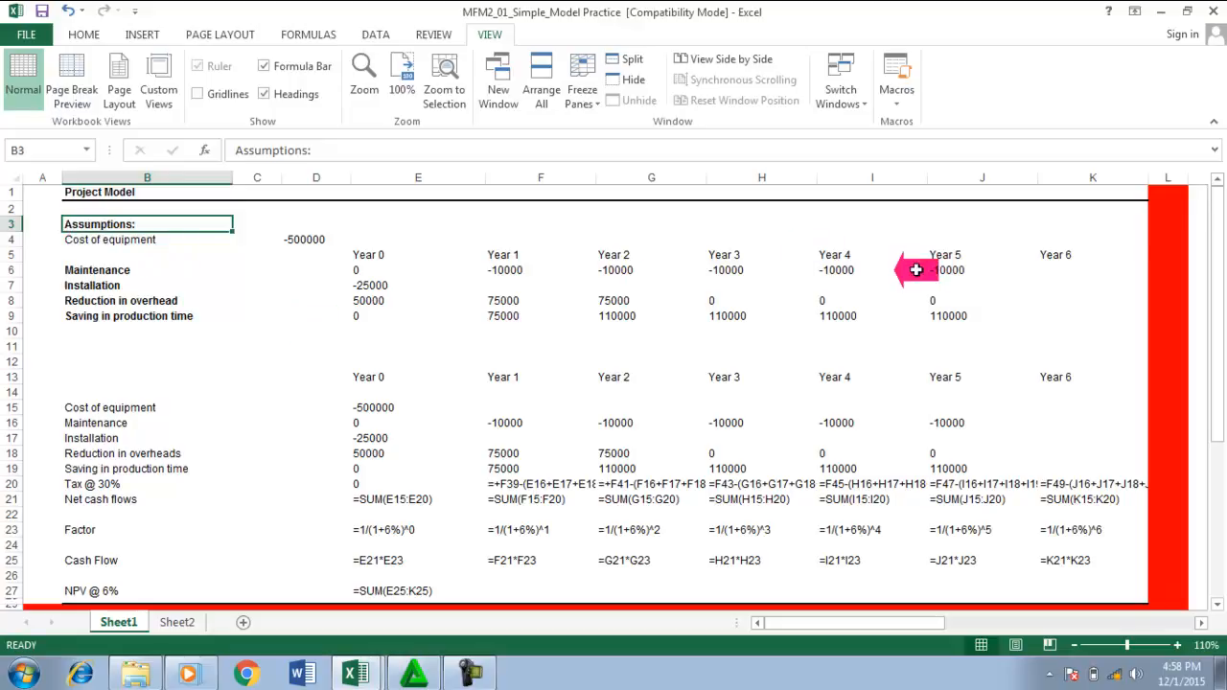
Step: Insert three blank columns in front of the Year 6 column K
left_click_drag(1112, 270, 1083, 280)
key("Right")
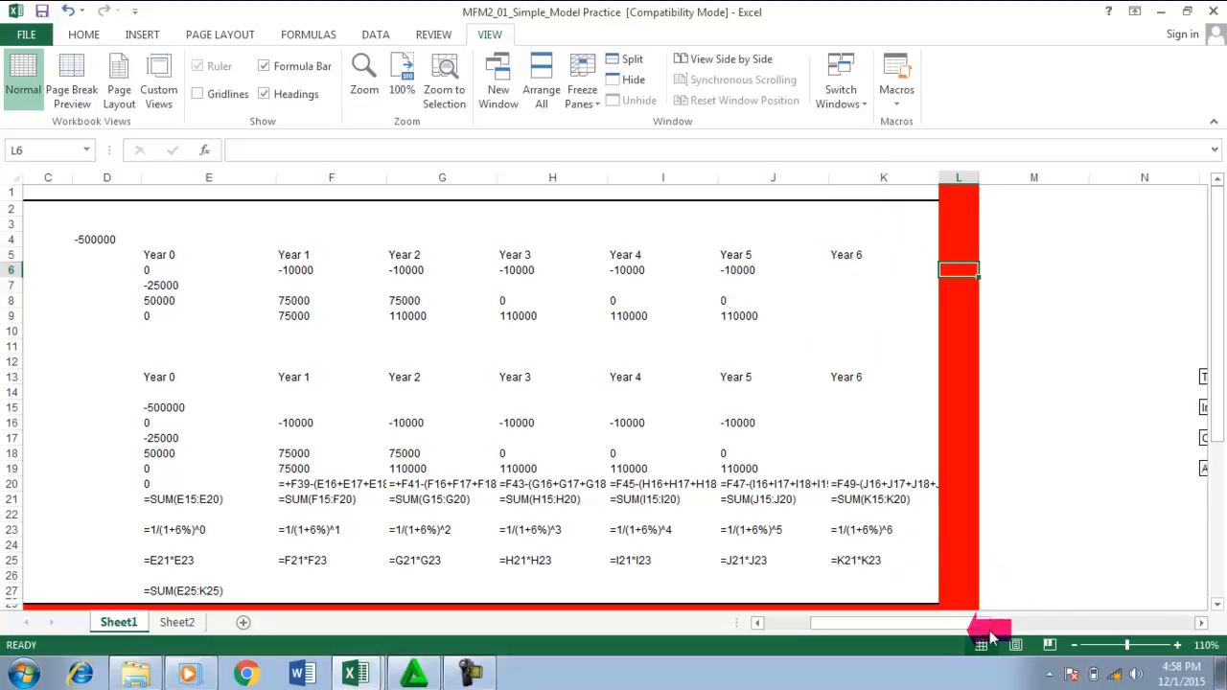
left_click(929, 176)
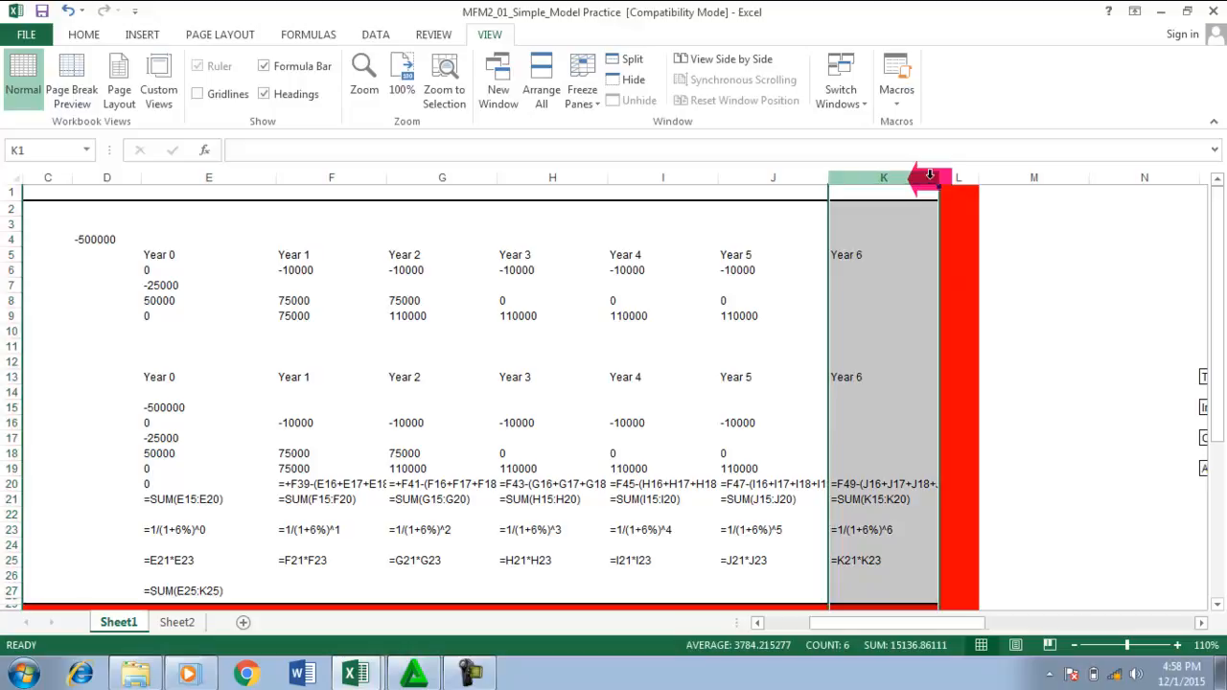
key("ctrl+shift+equal")
key("ctrl+shift+equal")
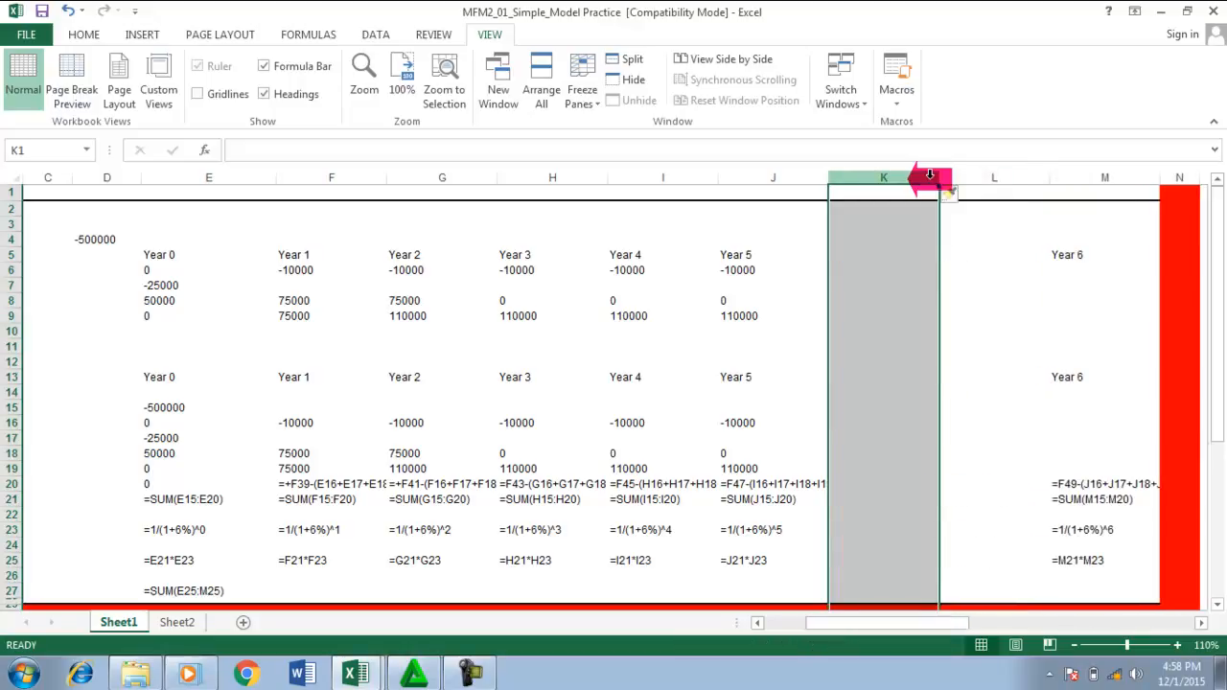
key("ctrl+shift+equal")
Step: Move the Year 6 headings and formulas in N5:N25 back beside Year 5, starting at K5
left_click(1165, 254)
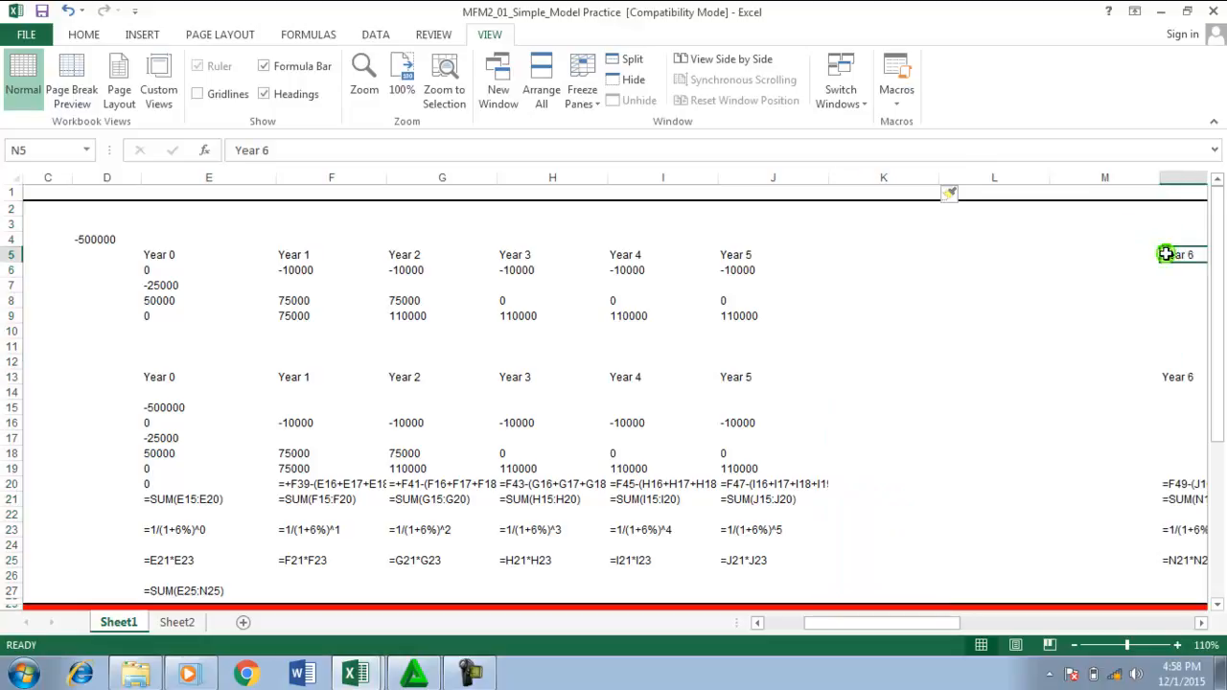
key("shift+Down")
key("shift+Down")
key("shift+Down")
key("shift+Down")
key("shift+Down")
key("shift+Down")
key("shift+Down")
key("shift+Down")
key("shift+Down")
key("shift+Down")
key("shift+Down")
key("shift+Down")
key("shift+Down")
key("shift+Down")
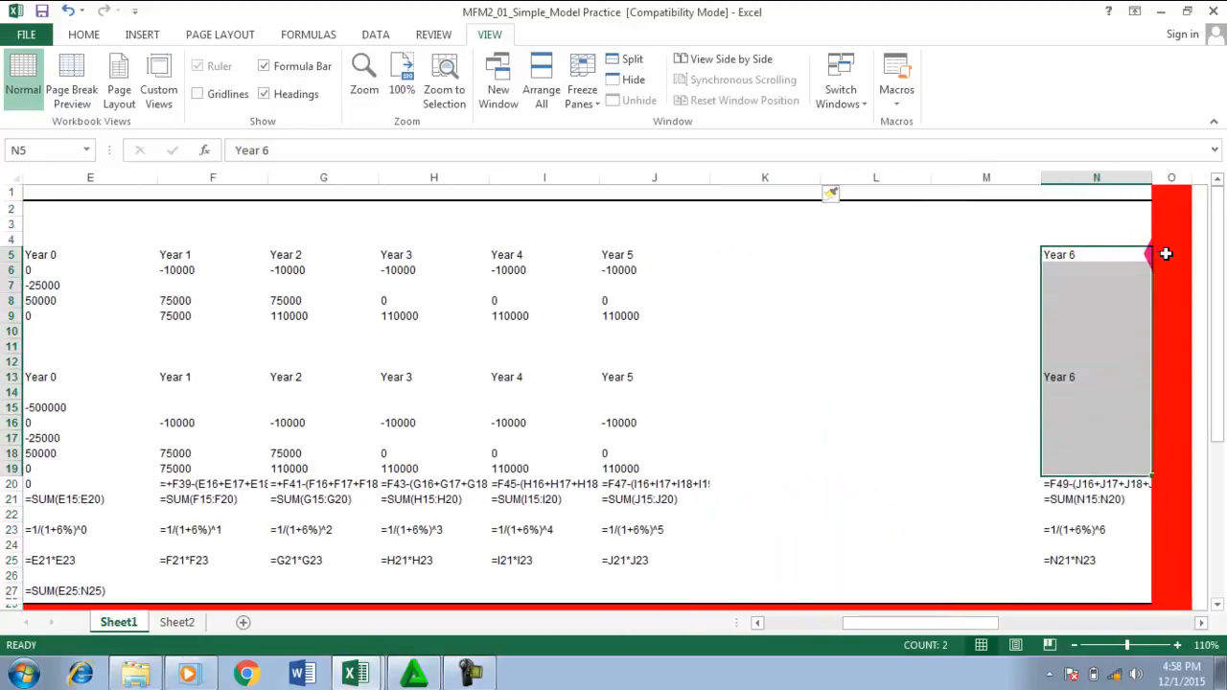
key("shift+Down")
key("shift+Down")
key("shift+Down")
key("shift+Down")
key("shift+Down")
key("shift+Down")
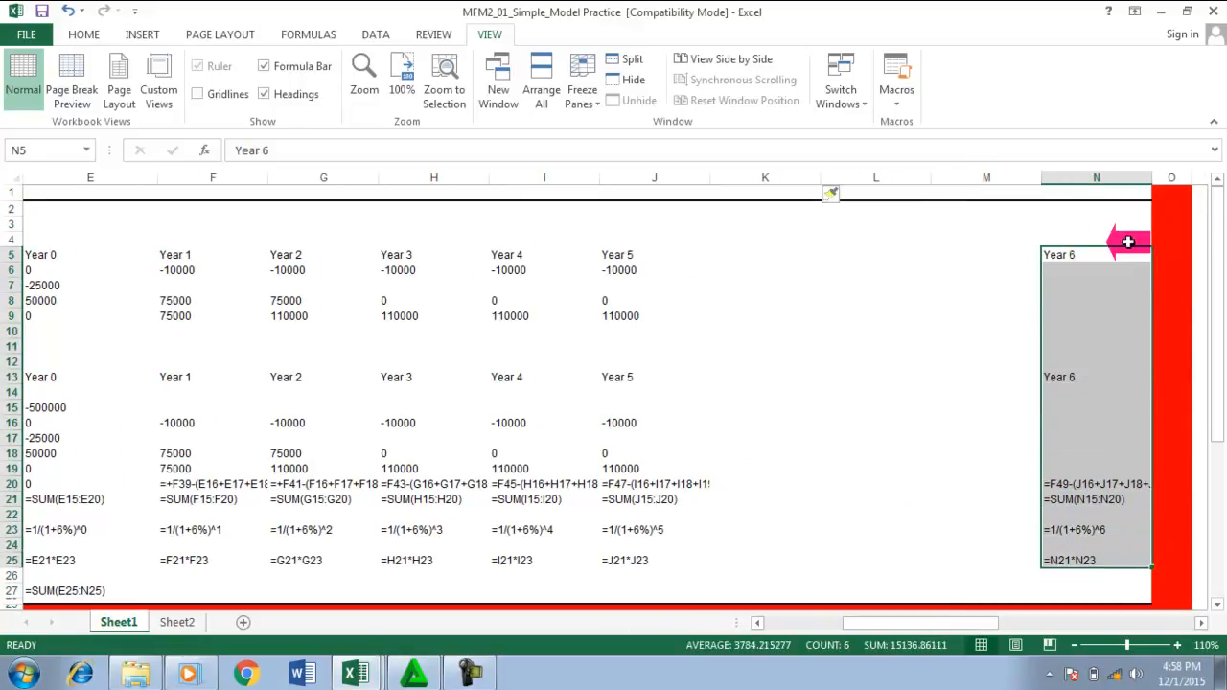
left_click_drag(1112, 247, 787, 254)
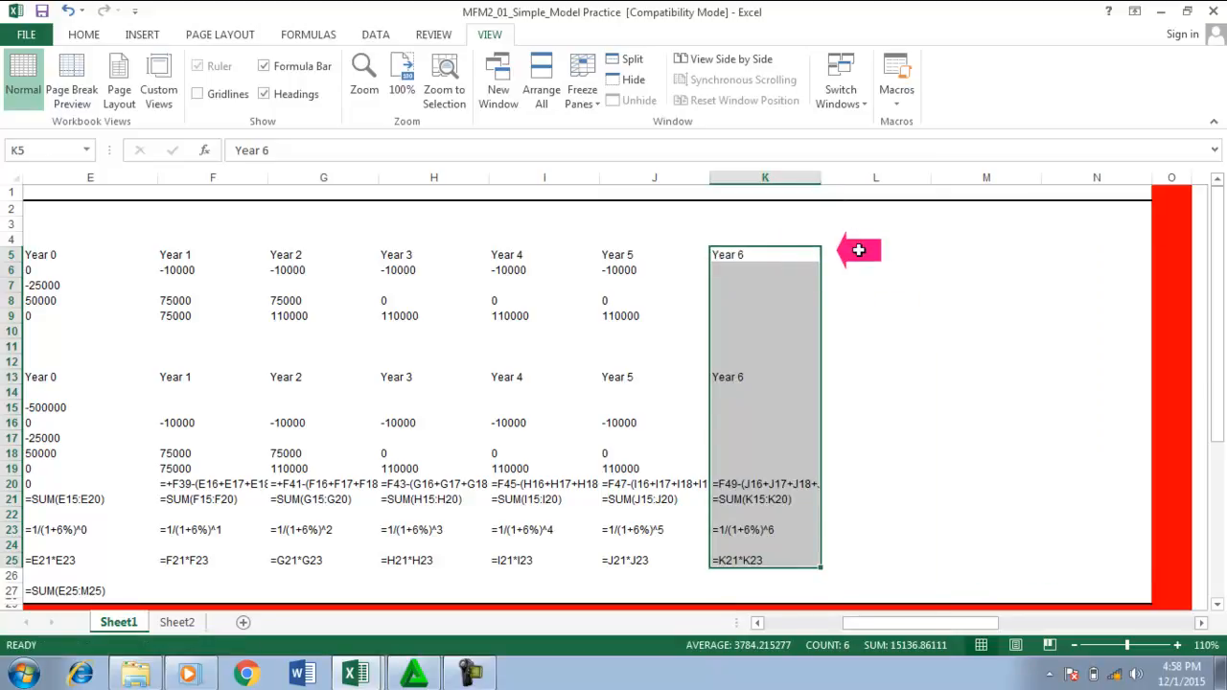
Step: Enter the bold heading "Management Summary" in L5 and widen column L to fit it
left_click(895, 246)
left_click(947, 255)
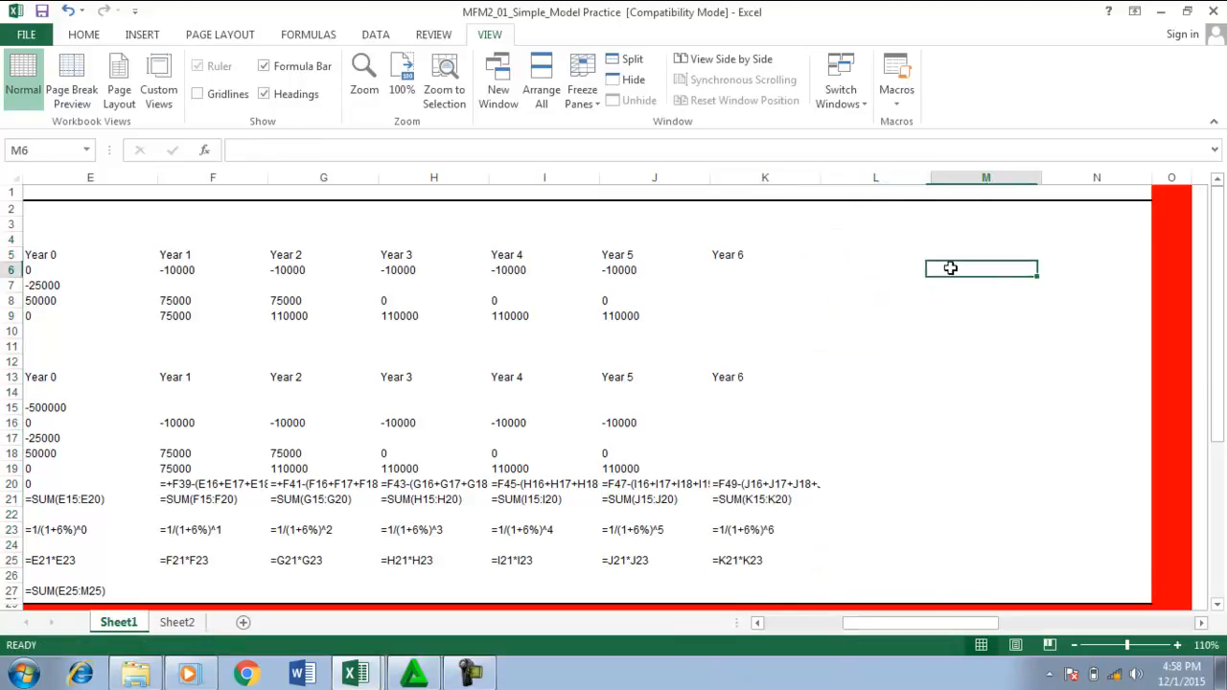
left_click(905, 253)
type("Management Summary")
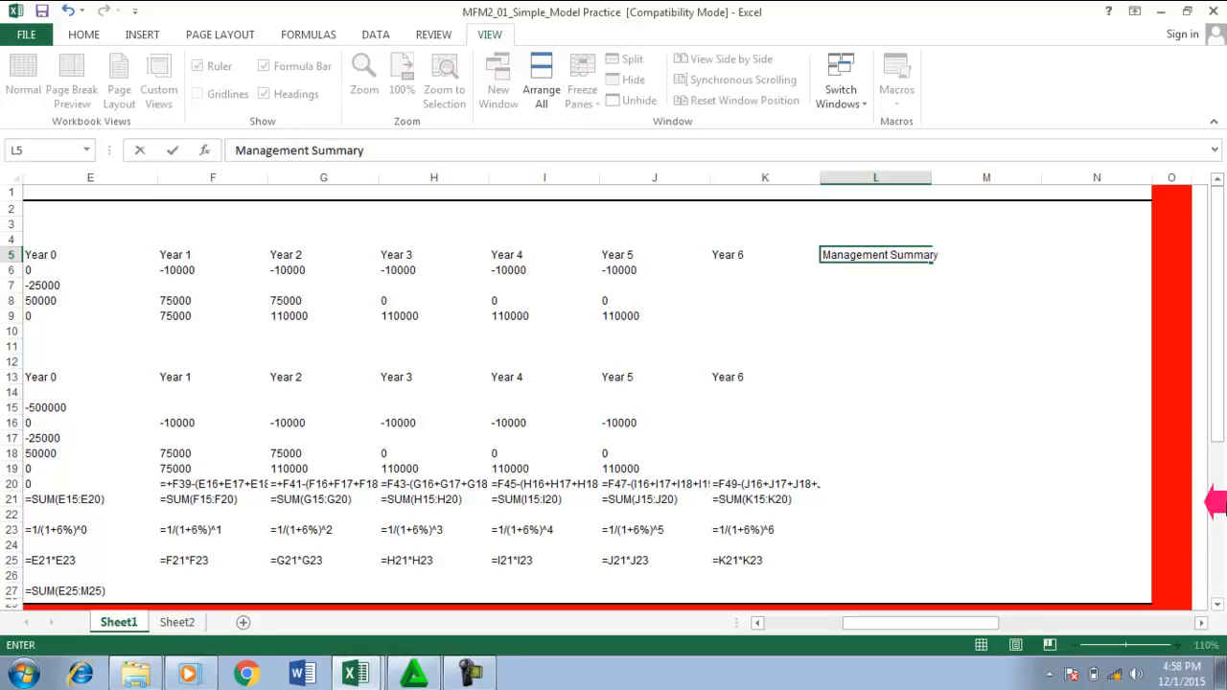
key("ctrl+Return")
key("Left")
key("Right")
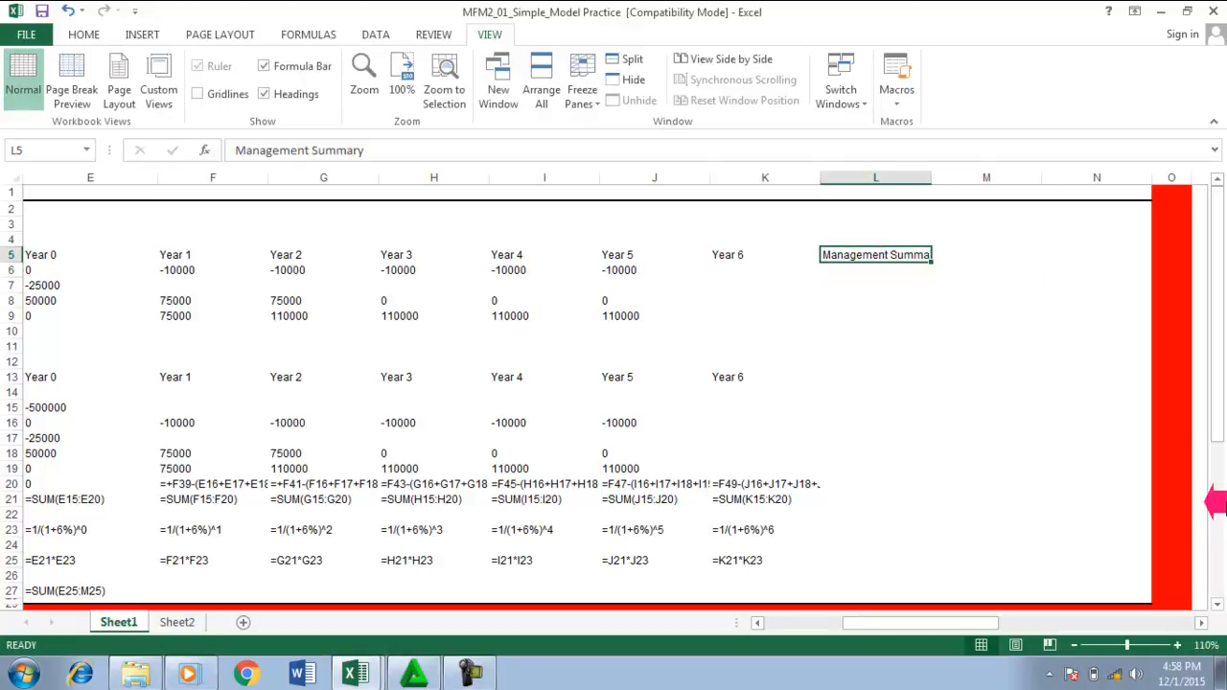
left_click_drag(942, 173, 995, 163)
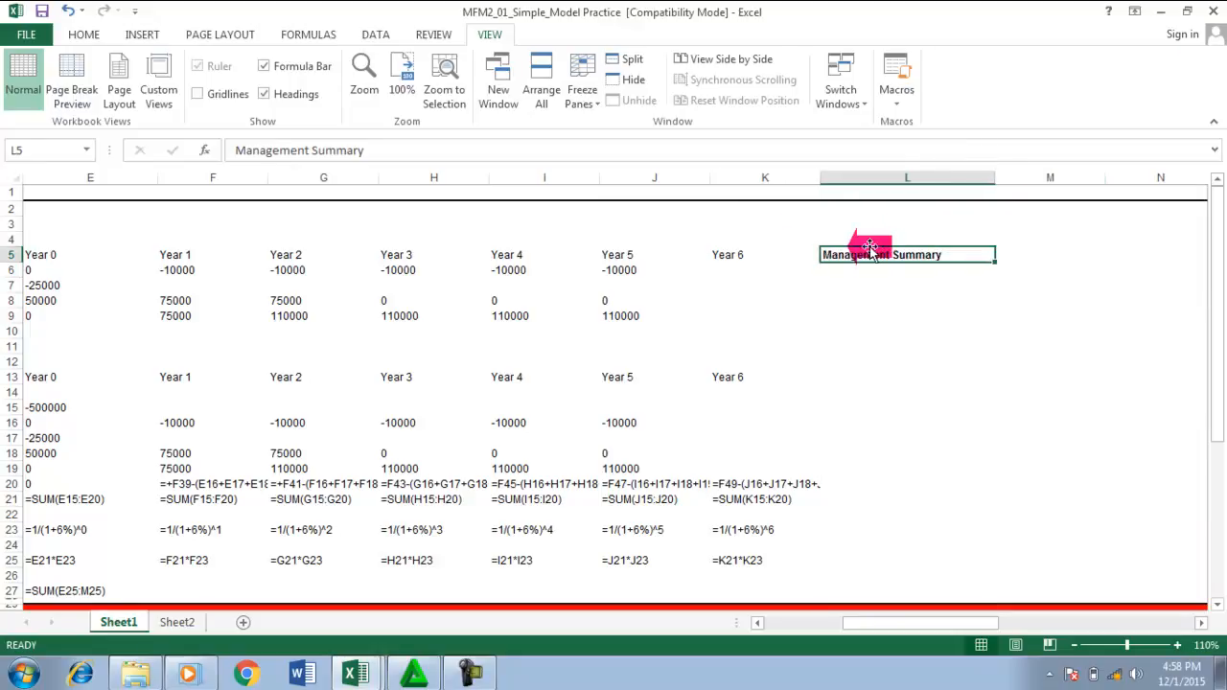
Step: Enter "Net Present Value" as a bold label in L6 under the Management Summary heading
key("Down")
type("NP")
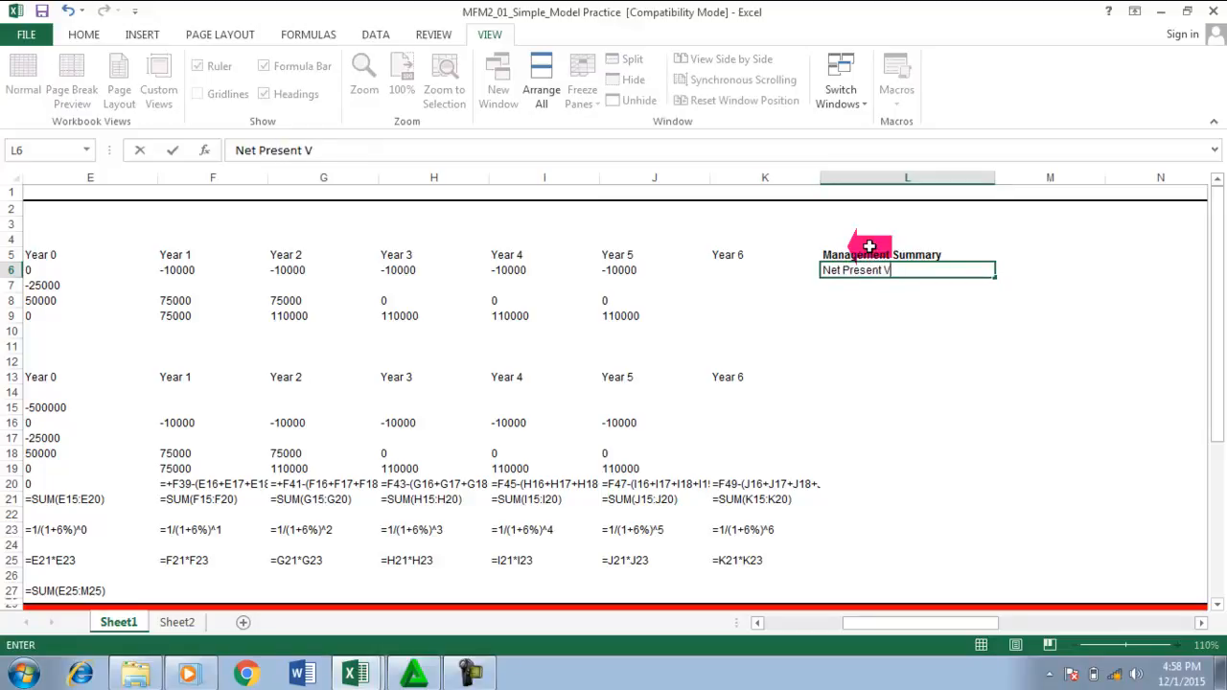
key("Return")
key("Up")
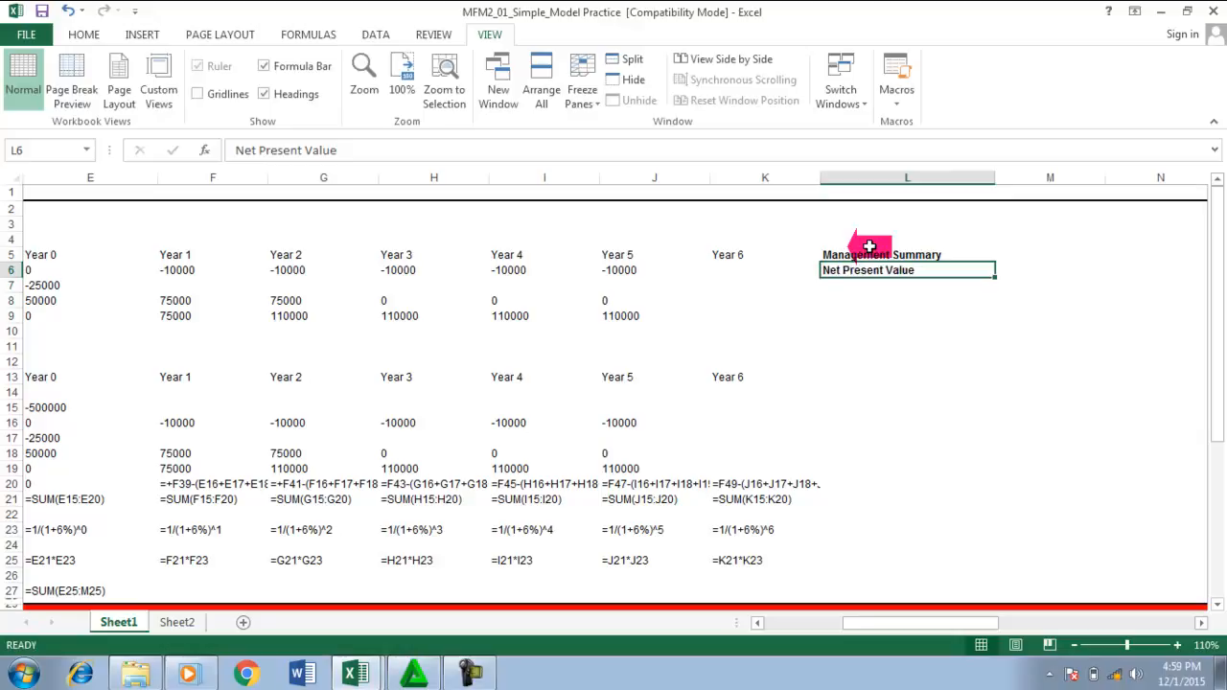
Step: Enter the bold section heading "Calculations" in B12 above the calculation block
key("Left")
key("Left")
key("Left")
key("Left")
key("Left")
key("Left")
key("Left")
key("Left")
key("Left")
key("Left")
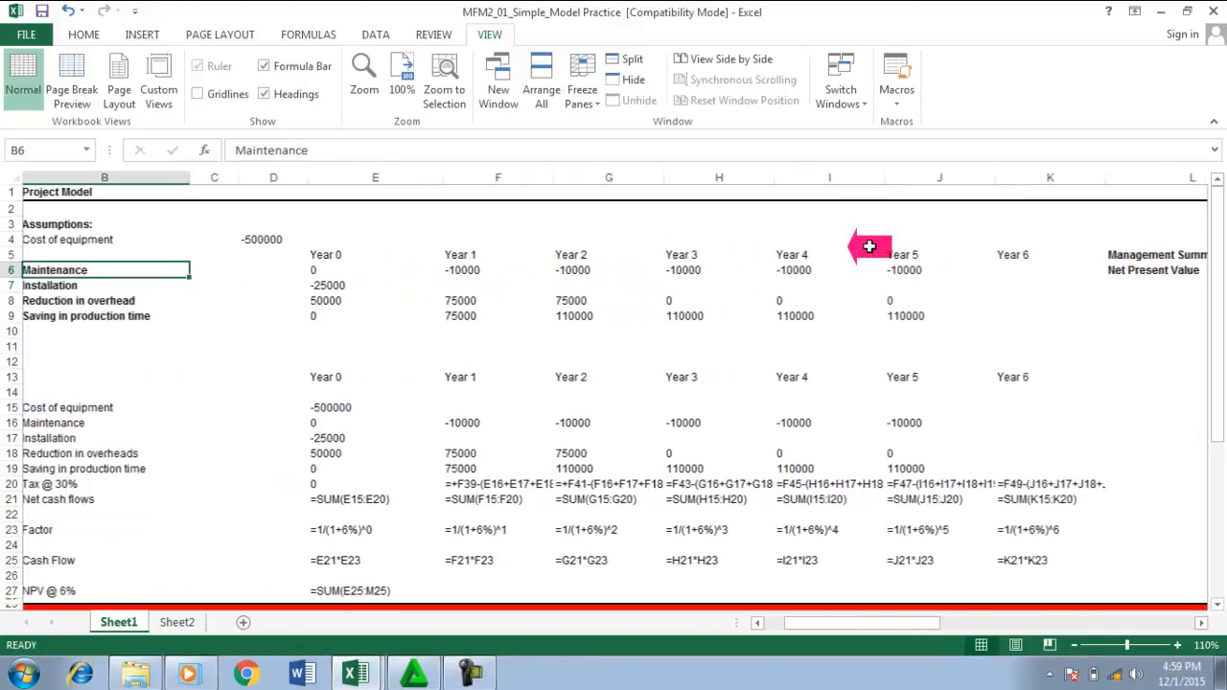
key("Left")
key("Up")
key("Right")
key("Down")
key("Down")
key("Down")
key("Down")
key("Down")
key("Down")
key("Down")
key("Down")
key("Down")
type("Ca")
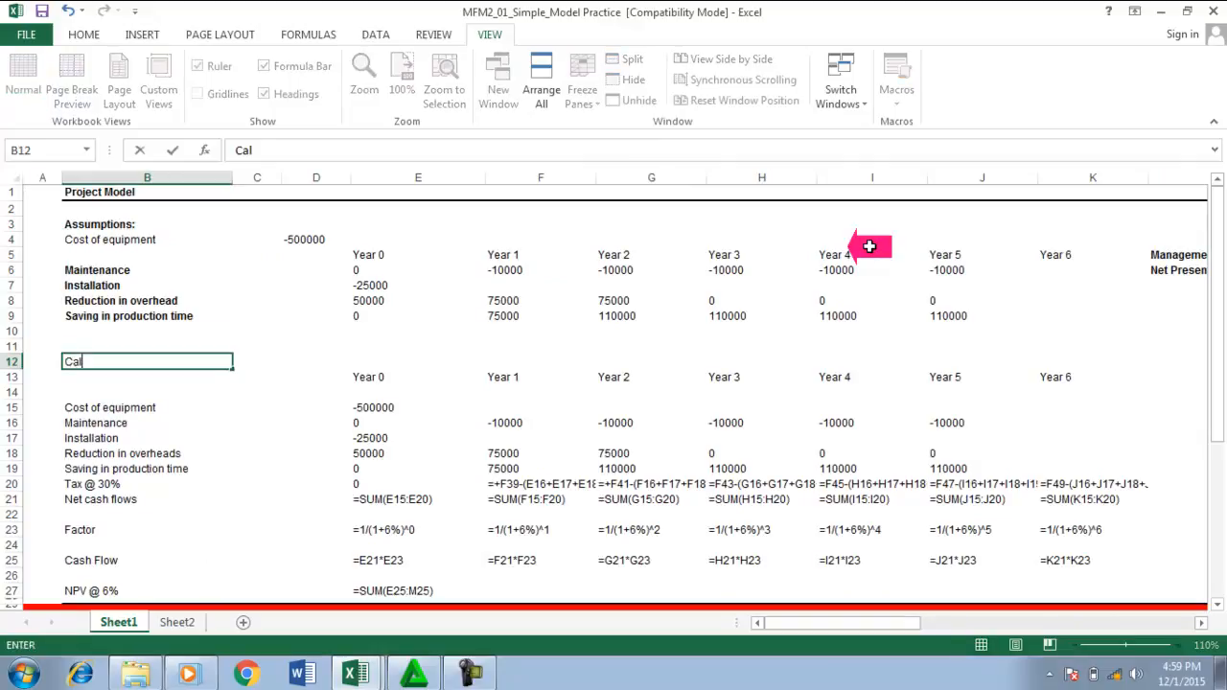
type("lculations")
key("Return")
key("Up")
key("ctrl+b")
Step: Insert a row above the NPV @ 6% line and enter the bold section heading "Results" in B27
key("Down")
key("Down")
key("Down")
key("Down")
key("Down")
key("Down")
key("Down")
key("Down")
key("Down")
key("Down")
key("Down")
key("Down")
key("Down")
key("Down")
key("Down")
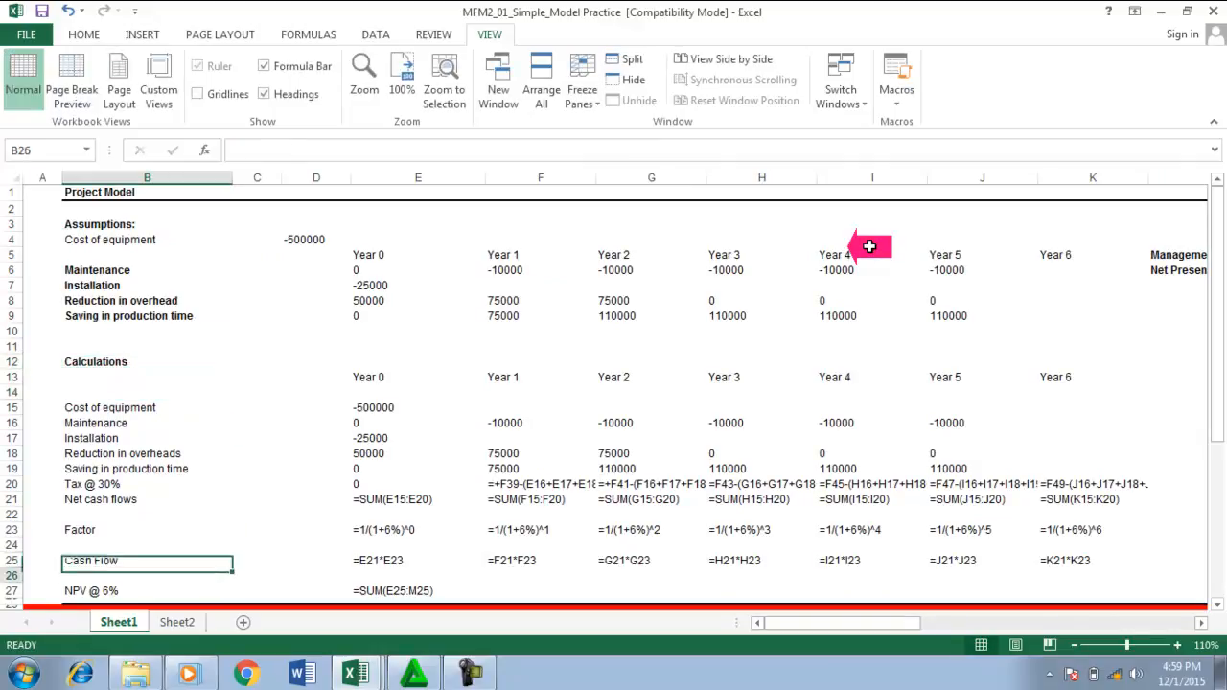
key("Up")
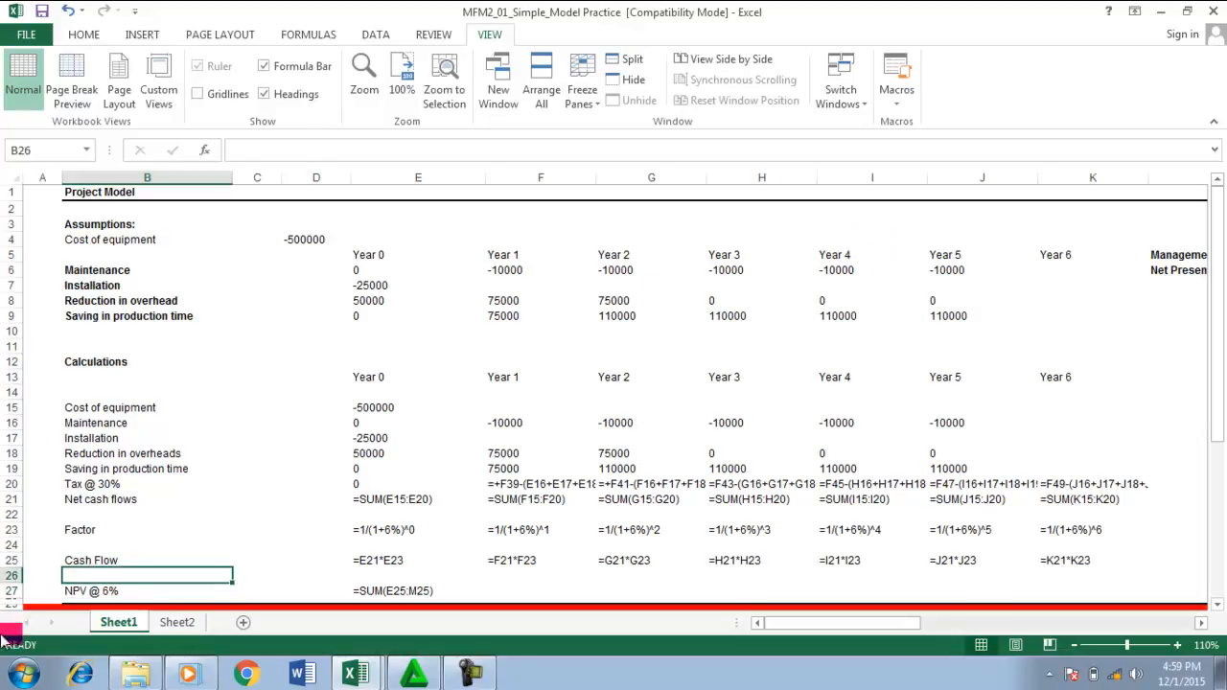
left_click(14, 575)
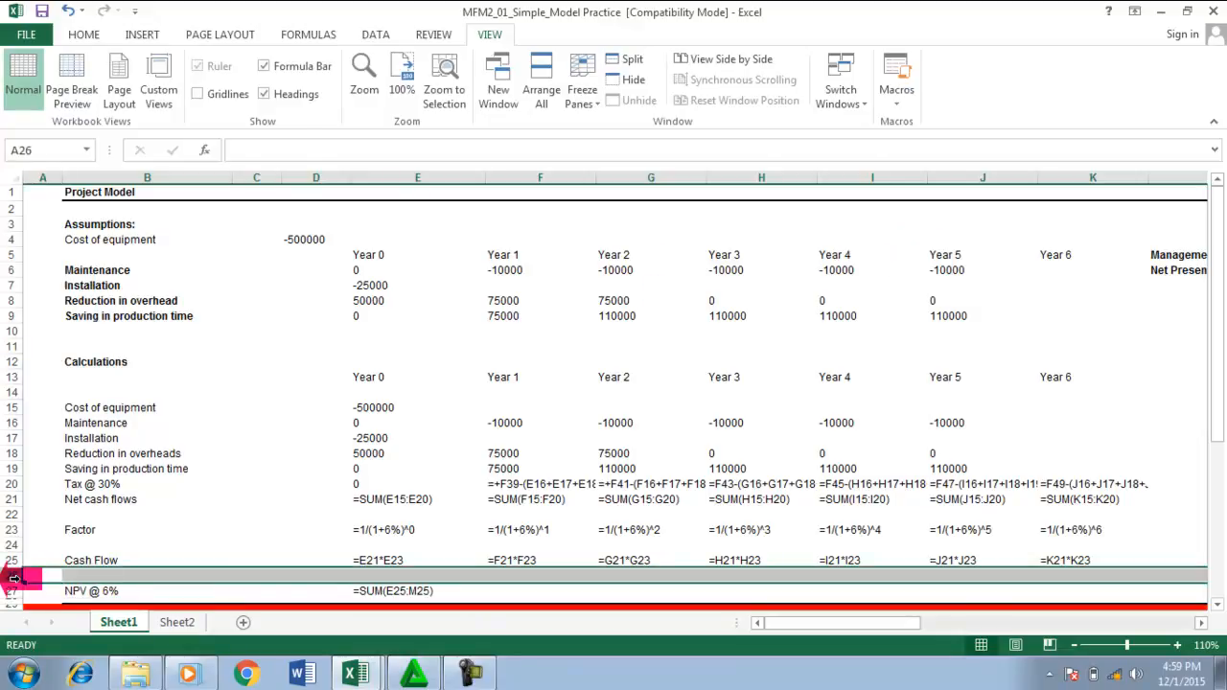
key("ctrl+shift+plus")
key("Right")
key("Down")
key("Down")
key("Up")
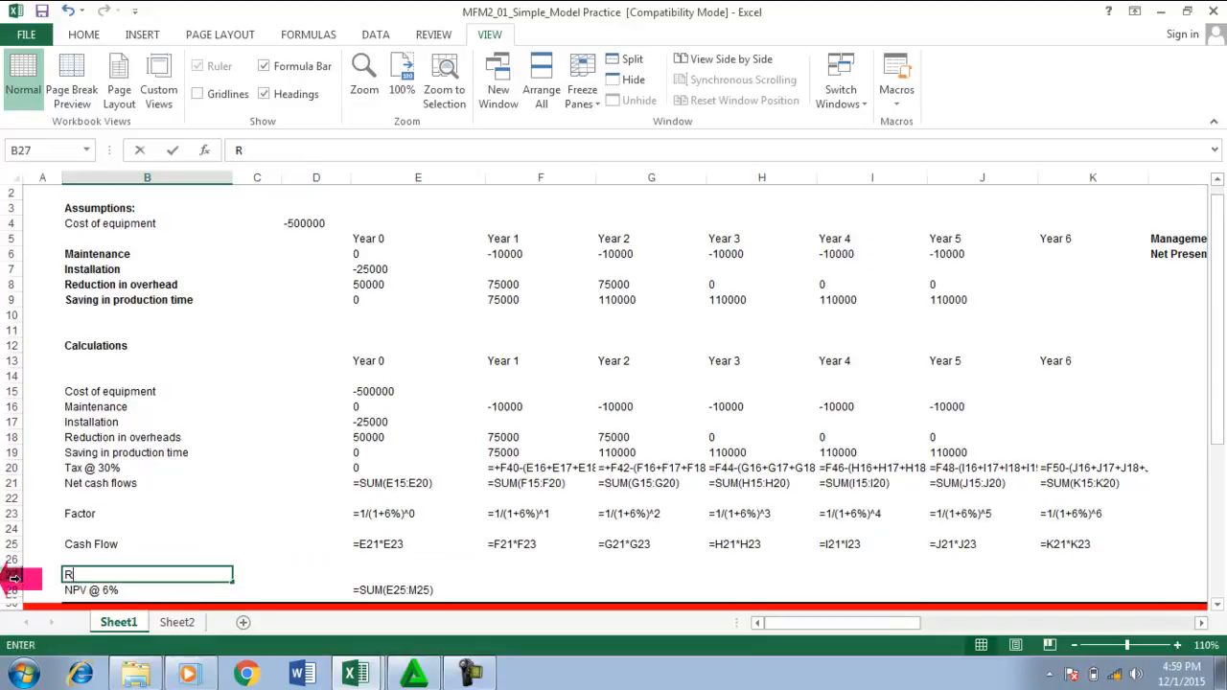
type("Results")
key("Return")
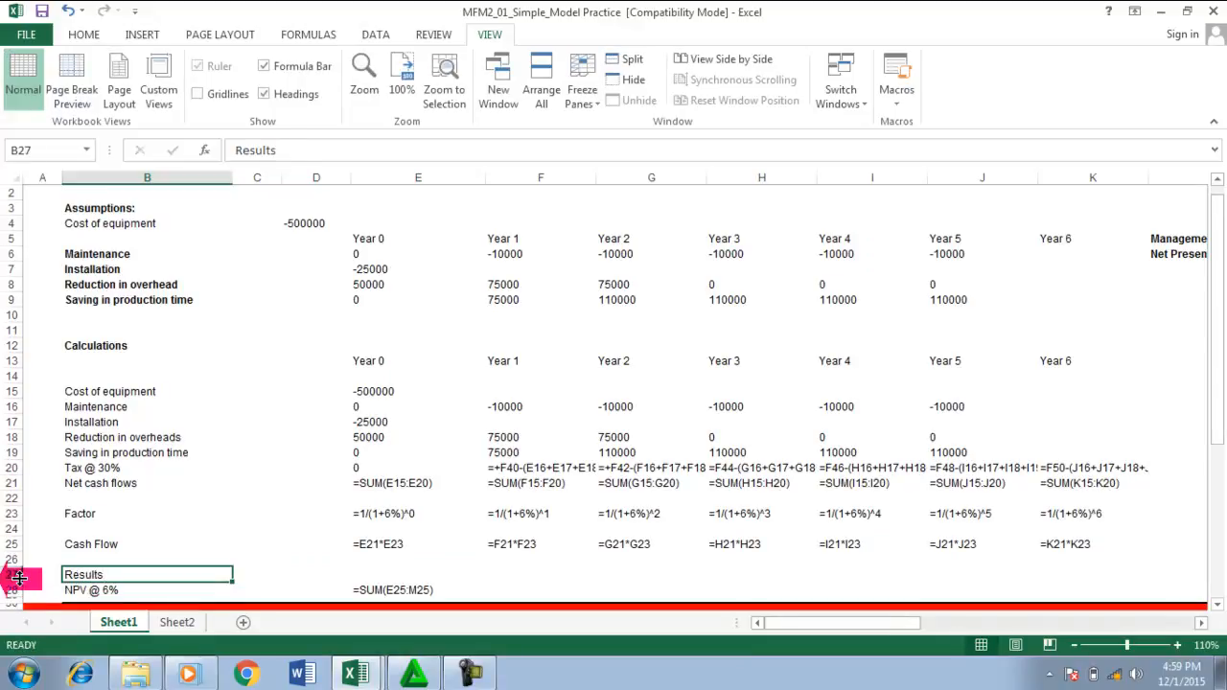
Step: Change the title in B1 to "Project Model - NPV" and make the Cost of equipment label in B4 bold
key("Right")
key("Up")
key("Up")
key("Up")
key("Up")
key("Up")
key("Up")
key("Up")
key("Up")
key("Up")
key("Up")
key("Up")
key("Up")
key("Up")
key("Up")
key("Up")
key("Up")
key("Up")
key("Up")
key("Up")
key("Up")
key("Up")
key("Up")
key("Left")
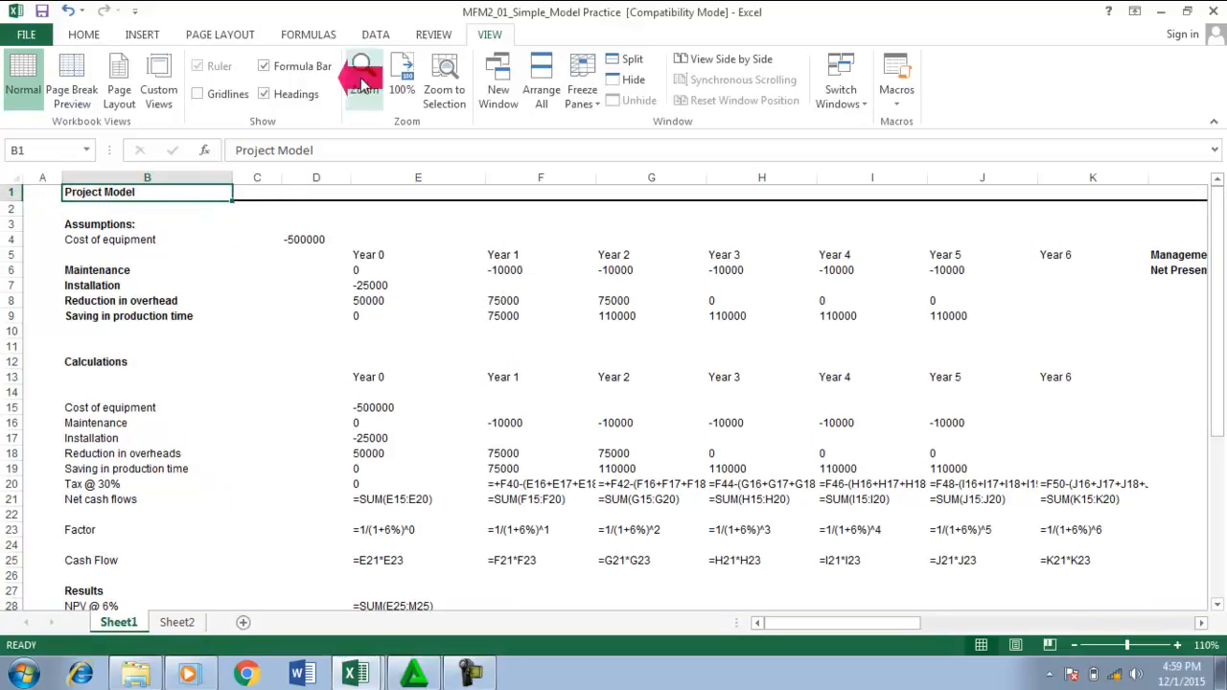
left_click(329, 150)
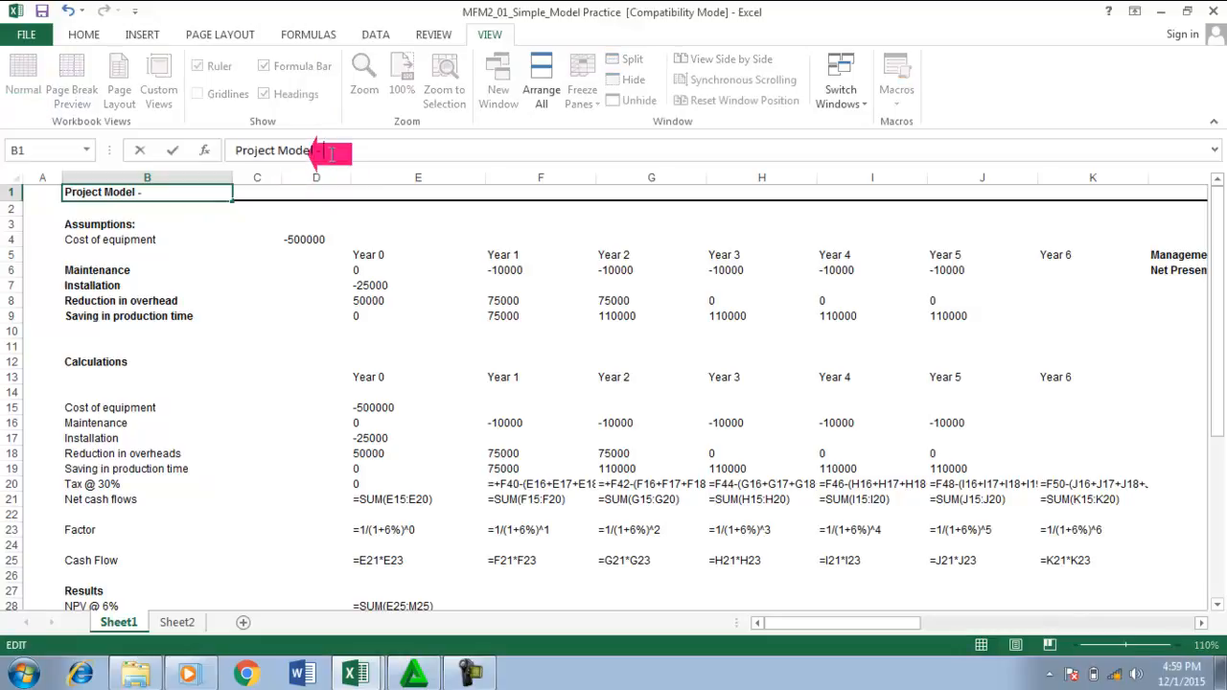
key("Return")
key("Down")
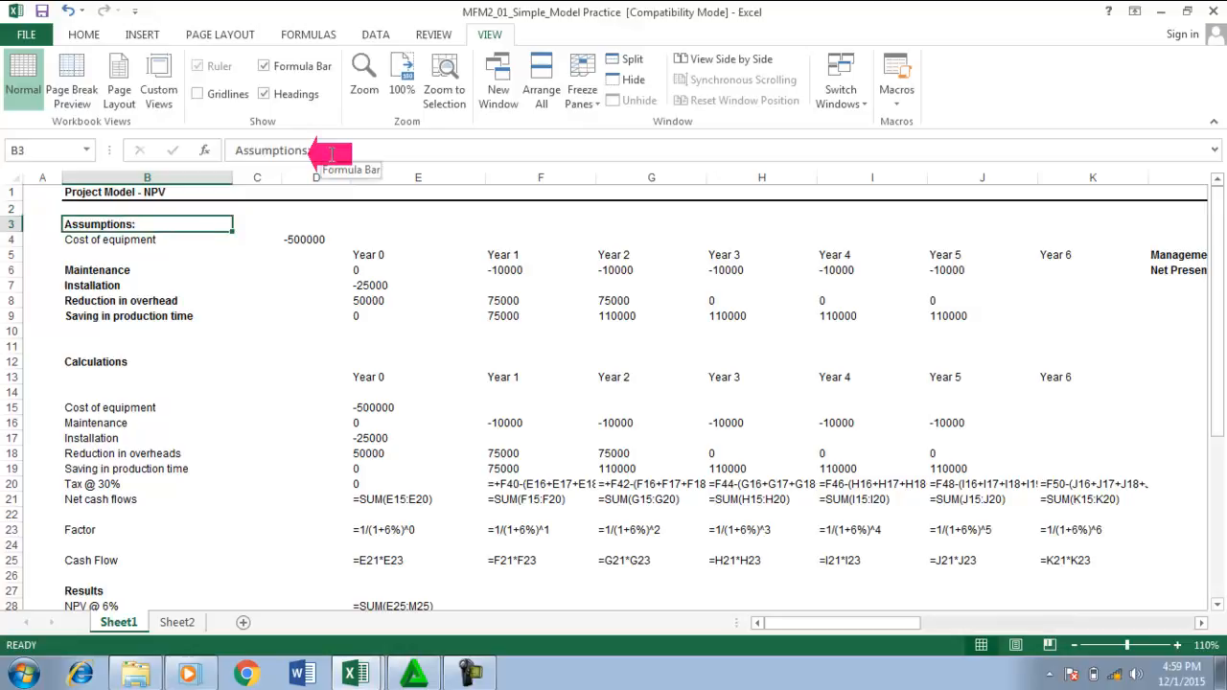
key("Down")
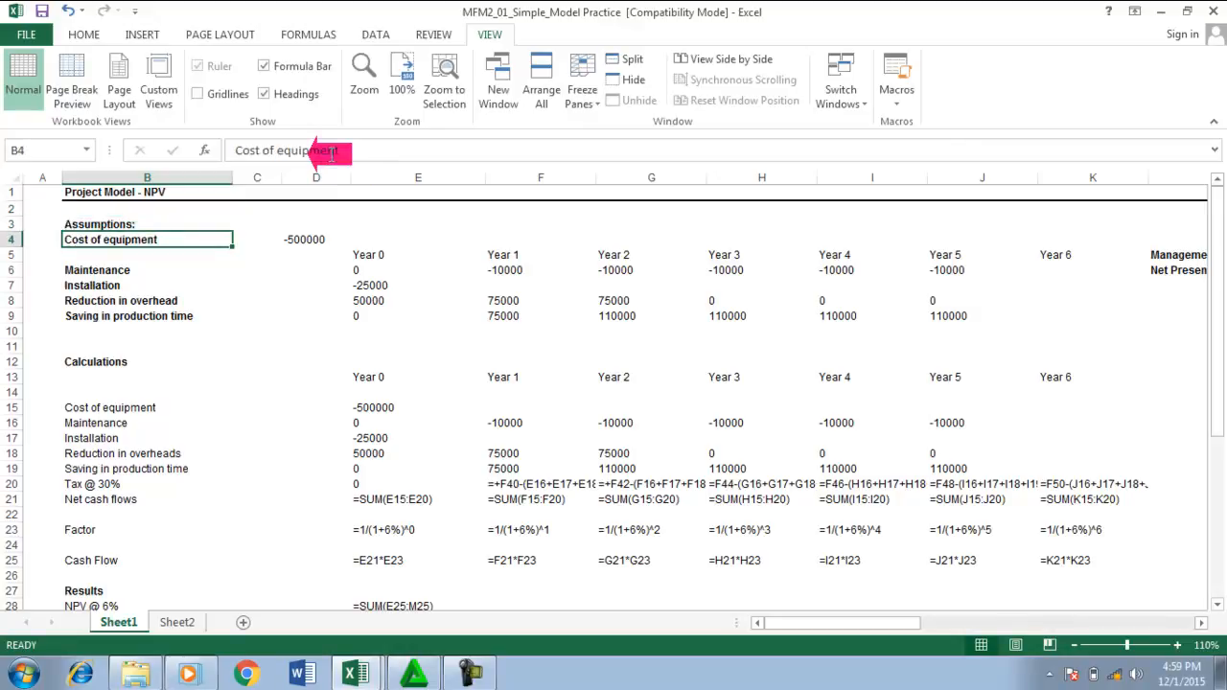
Step: Review the assumptions block and the Management Summary area in the new layout
key("Down")
key("Down")
key("Down")
key("Up")
key("Up")
key("Down")
key("Down")
key("Right")
key("Right")
key("Right")
key("Right")
key("Right")
key("Right")
key("Right")
key("Right")
key("Right")
key("Right")
key("Right")
key("Right")
key("Left")
key("Left")
key("Up")
key("Up")
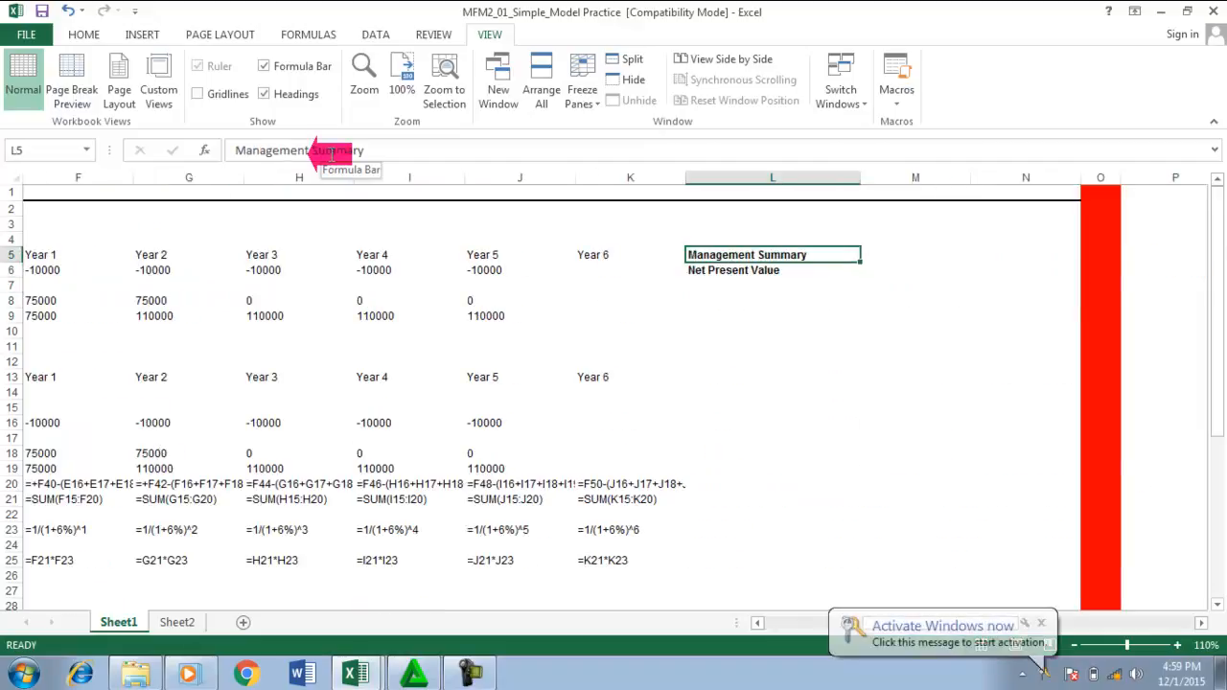
key("Down")
key("Down")
key("Down")
key("Left")
key("Left")
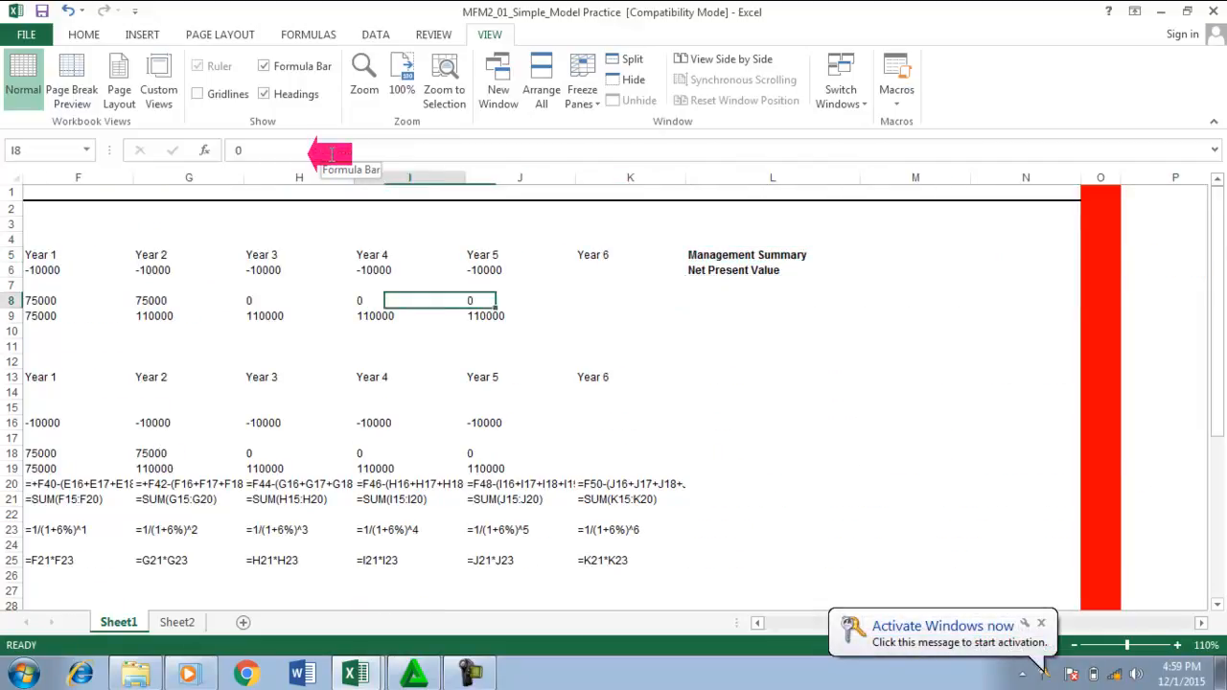
Step: Review the calculation block from the Calculations heading down through the tax and net cash flow rows
key("Home")
key("Down")
key("Down")
key("Down")
key("Down")
key("Right")
key("Up")
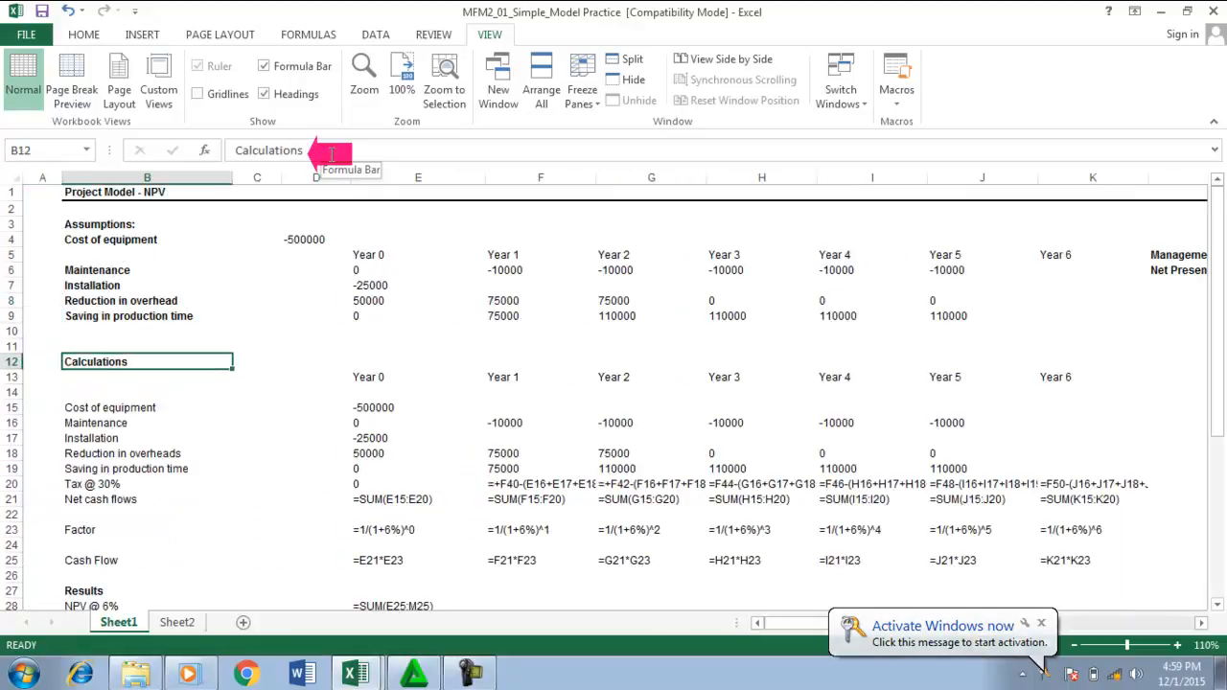
key("Down")
key("Down")
key("Down")
key("Down")
key("Down")
key("Down")
key("Down")
key("Down")
key("Down")
key("Down")
key("Down")
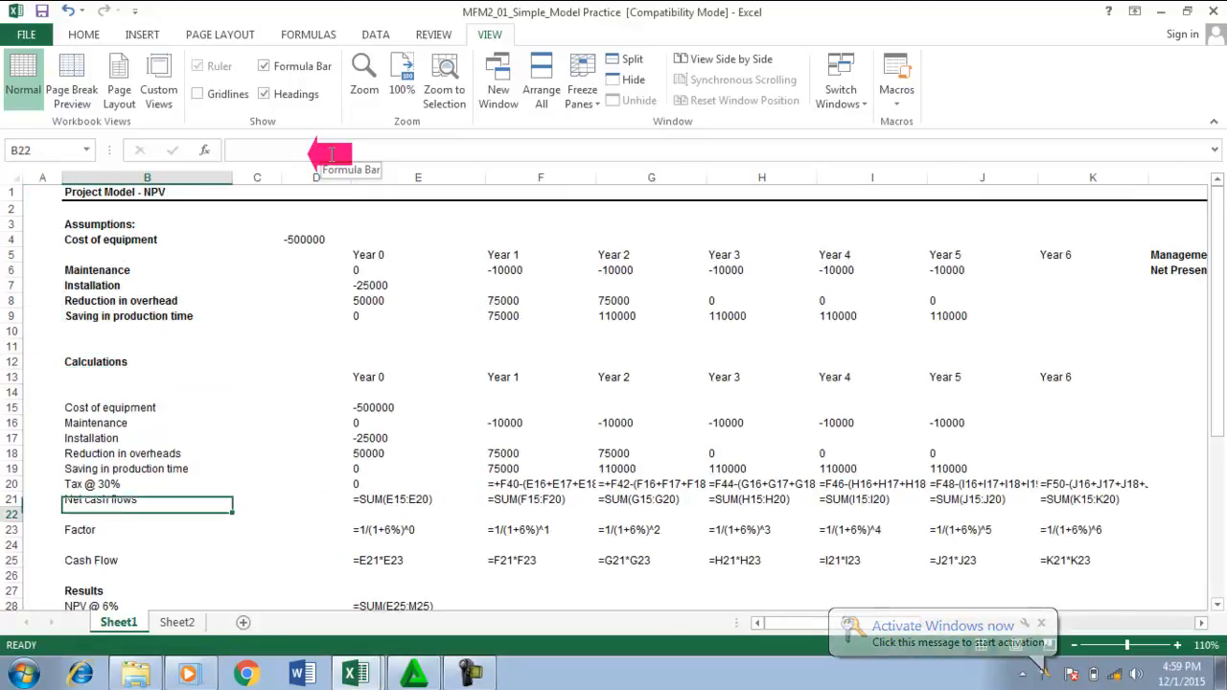
Step: Fill row 11 from column A to column N with yellow as a divider between the assumptions and calculations sections
left_click(10, 347)
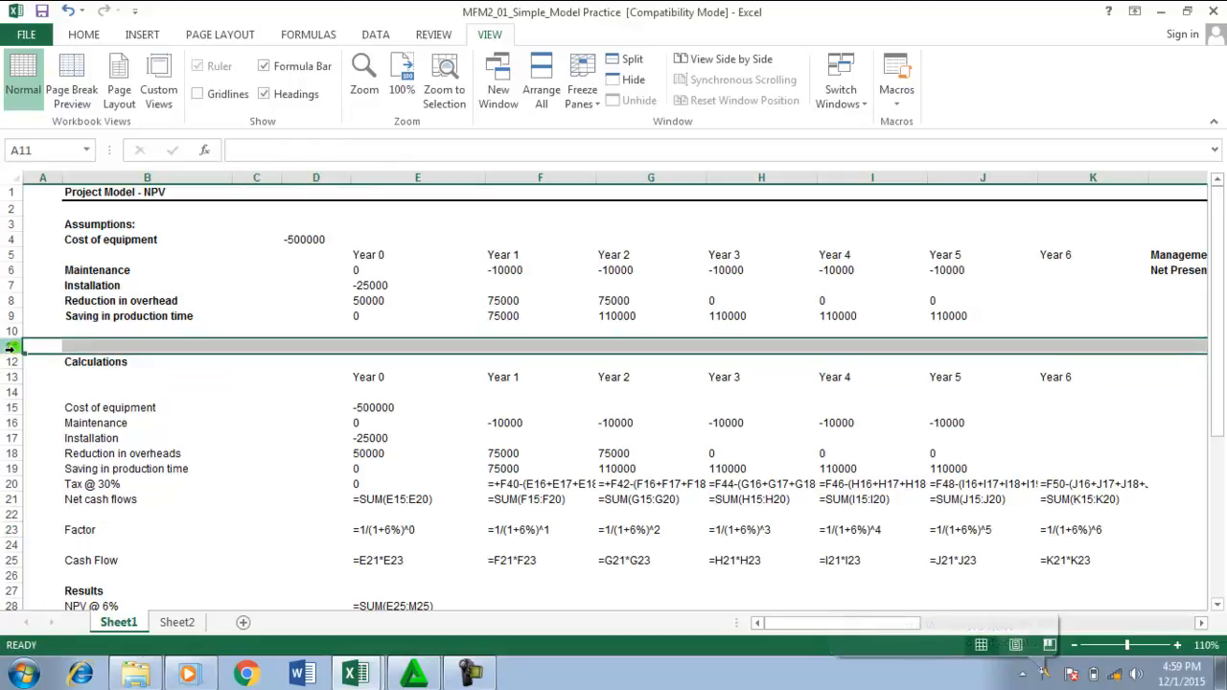
left_click(101, 40)
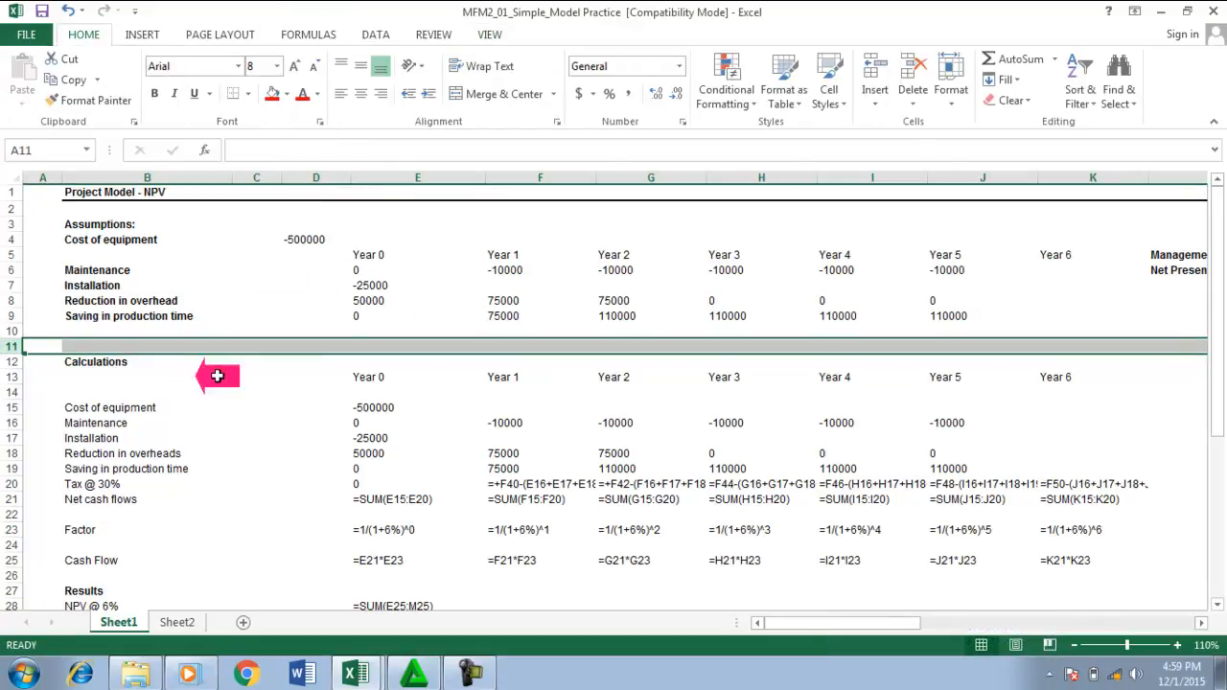
left_click(41, 349)
key("shift+Right")
key("shift+Right")
key("shift+Right")
key("shift+Right")
key("shift+Right")
key("shift+Right")
key("shift+Right")
key("shift+Right")
key("shift+Right")
key("shift+Right")
key("shift+Right")
key("shift+Right")
key("shift+Right")
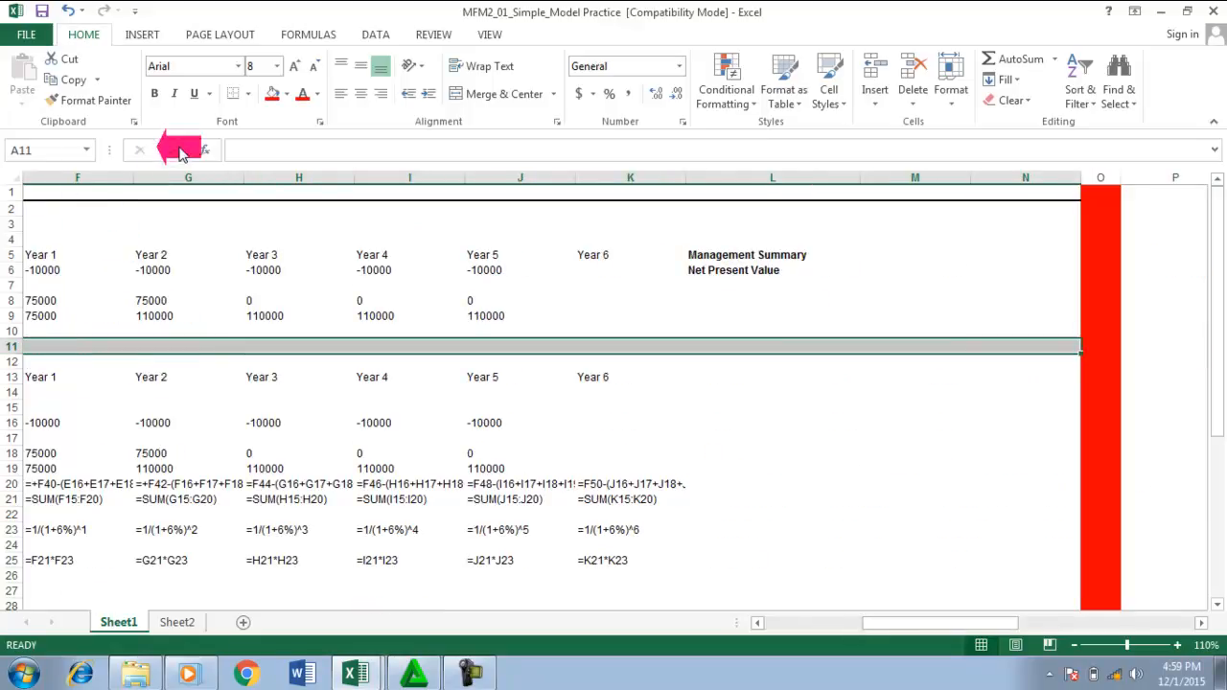
left_click(286, 93)
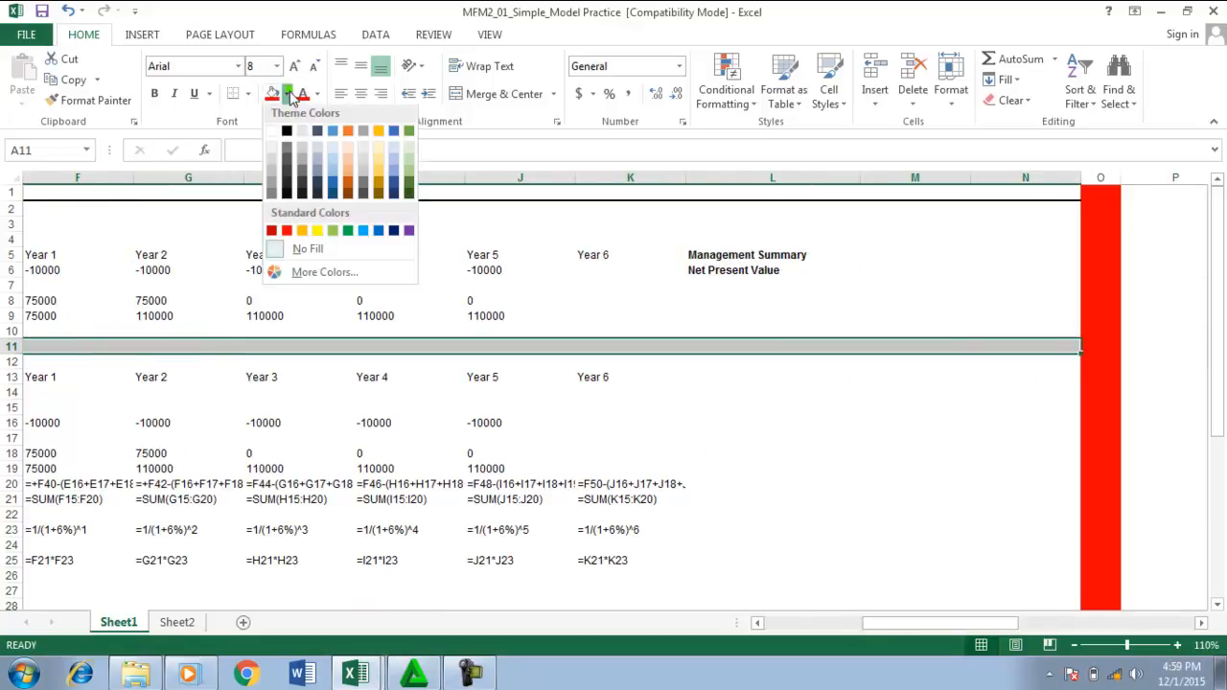
left_click(317, 234)
scroll(288, 288, "left", 5)
left_click(57, 269)
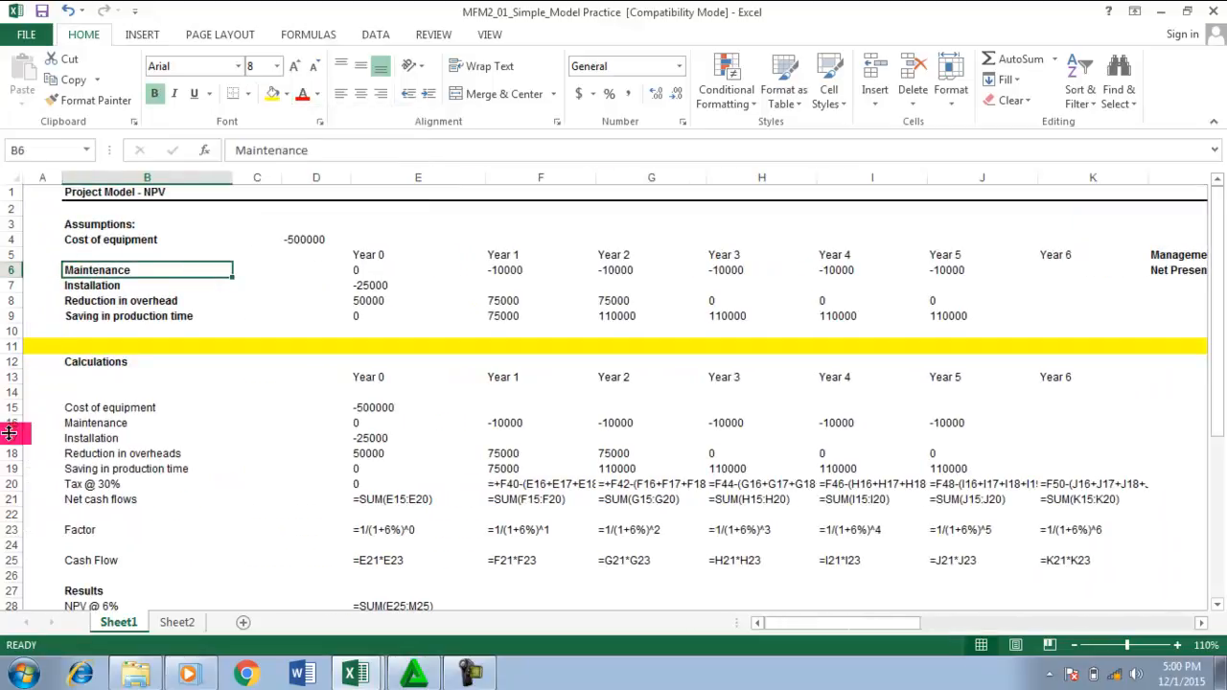
left_click(14, 576)
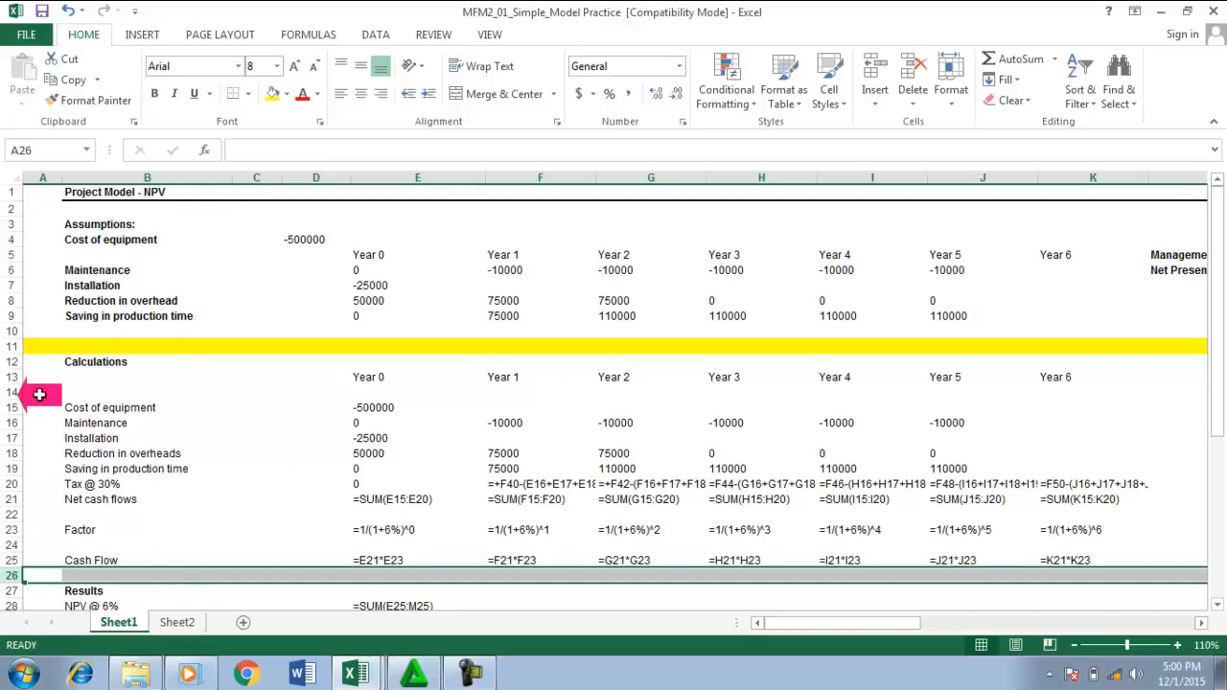
left_click(32, 346)
key("shift+Right")
key("shift+Right")
key("shift+Right")
key("shift+Right")
key("shift+Right")
key("shift+Right")
key("shift+Right")
key("shift+Right")
key("shift+Right")
key("shift+Right")
key("shift+Right")
key("shift+Right")
key("shift+Right")
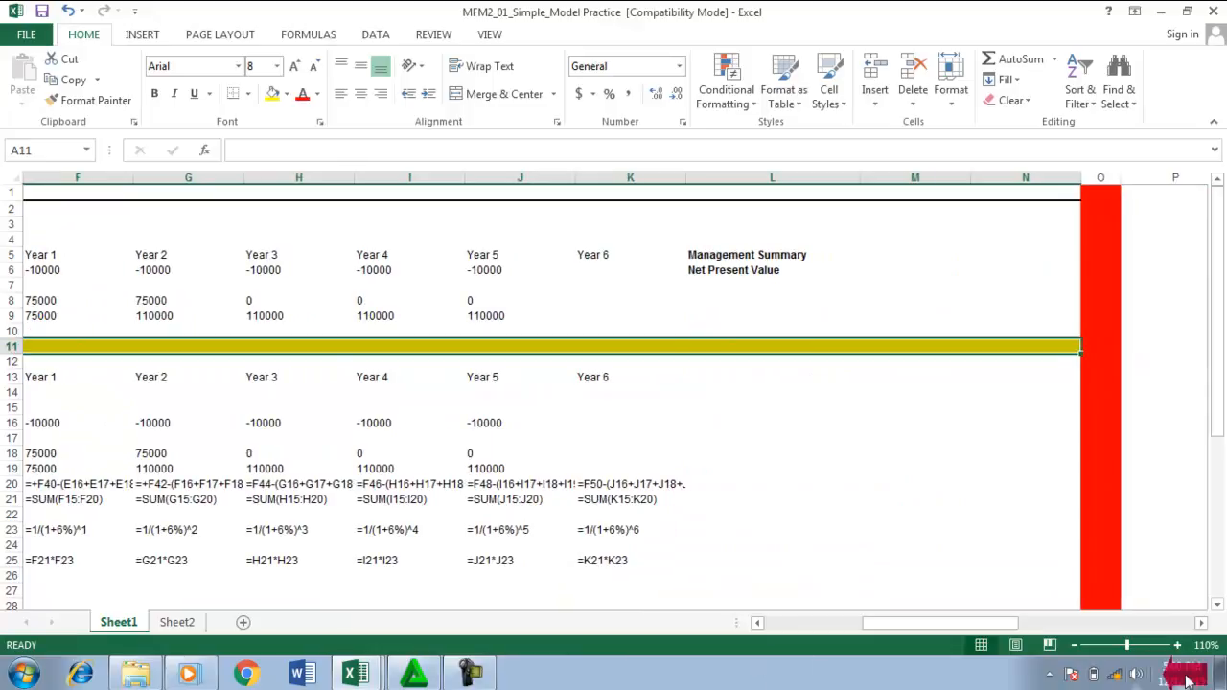
scroll(977, 622, "left", 5)
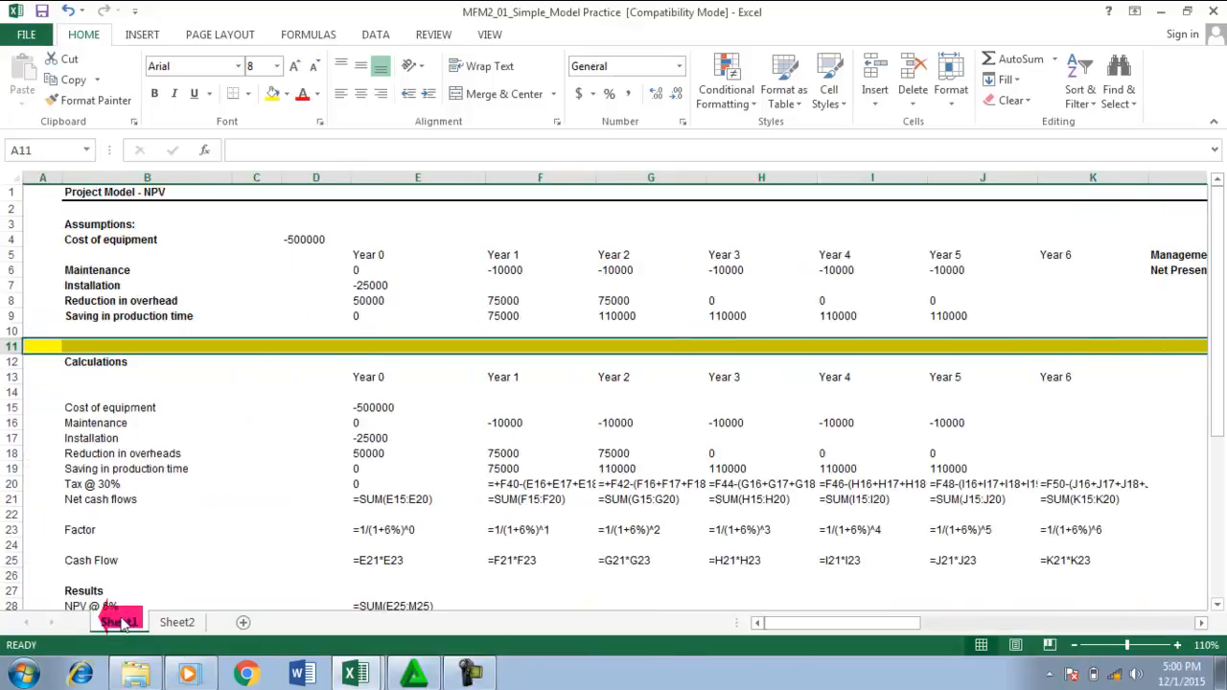
Step: Fill A26:N26 with yellow as a divider between the calculations and results sections
left_click(35, 581)
key("shift+Right")
key("shift+Right")
key("shift+Right")
key("shift+Right")
key("shift+Right")
key("shift+Right")
key("shift+Right")
key("shift+Right")
key("shift+Right")
key("shift+Right")
key("shift+Right")
key("shift+Right")
key("shift+Right")
key("shift+Right")
key("shift+Right")
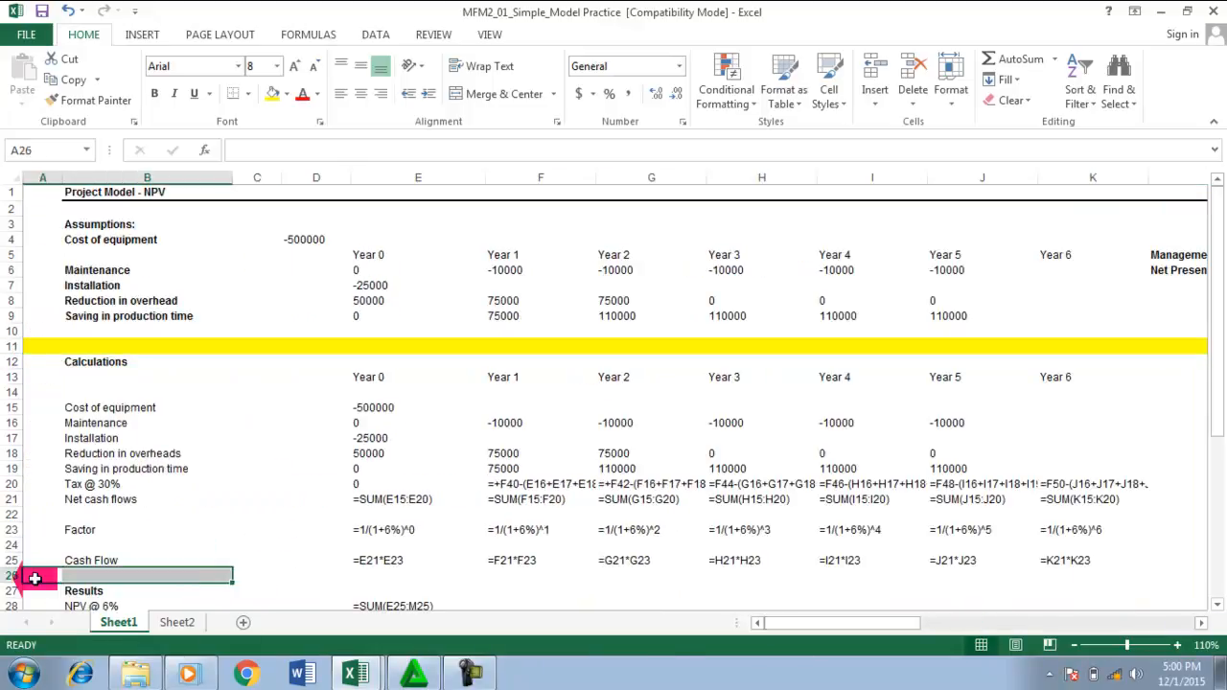
key("shift+Left")
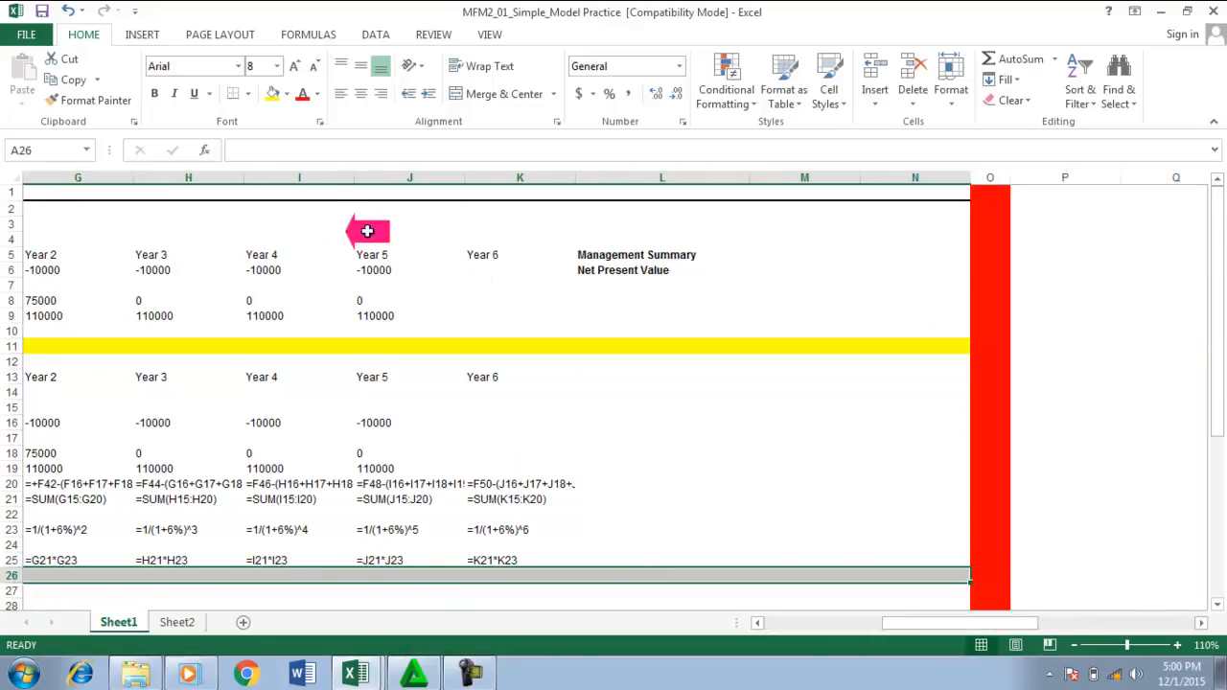
left_click(273, 93)
Step: Save the workbook in its current format, continuing past the compatibility check
key("ctrl+s")
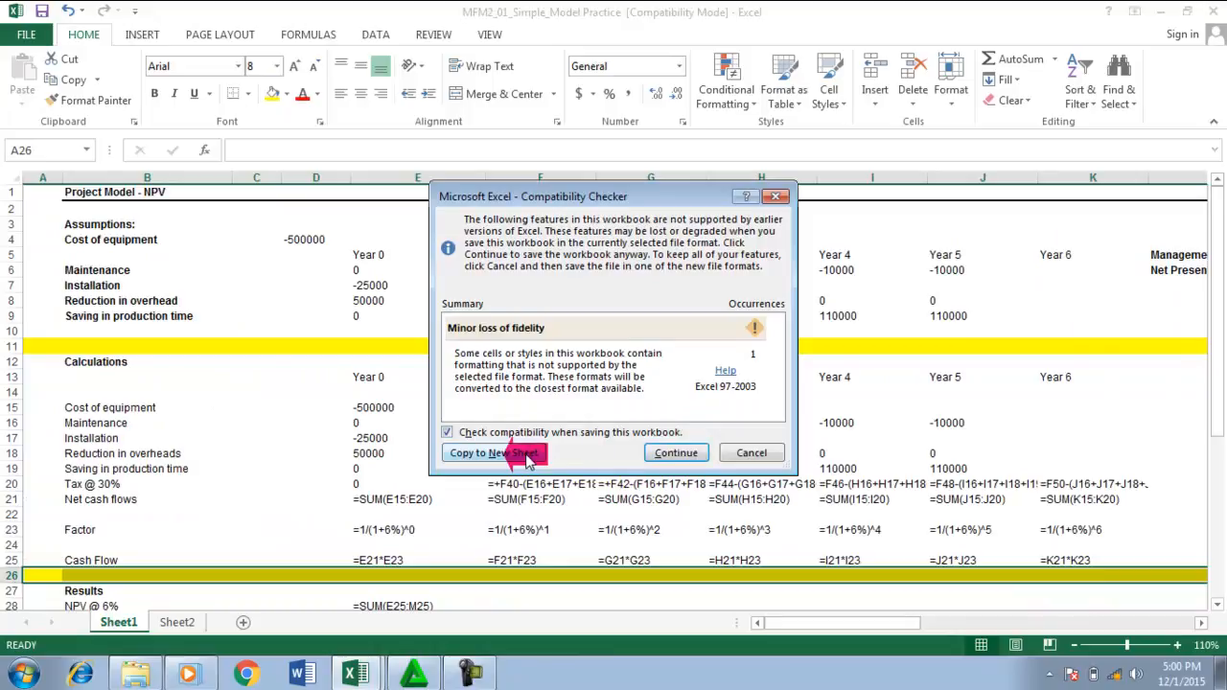
left_click(662, 452)
left_click(144, 301)
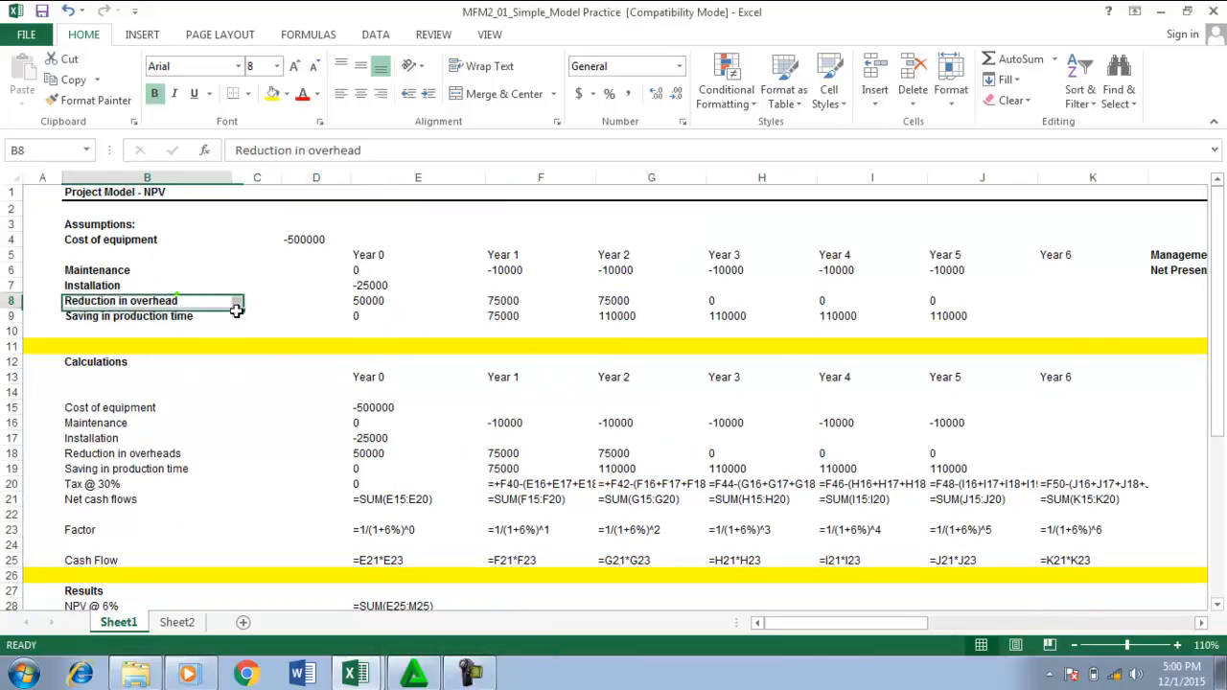
Step: Check the list of key features of a good financial model on Sheet2 and return to Sheet1
left_click(177, 622)
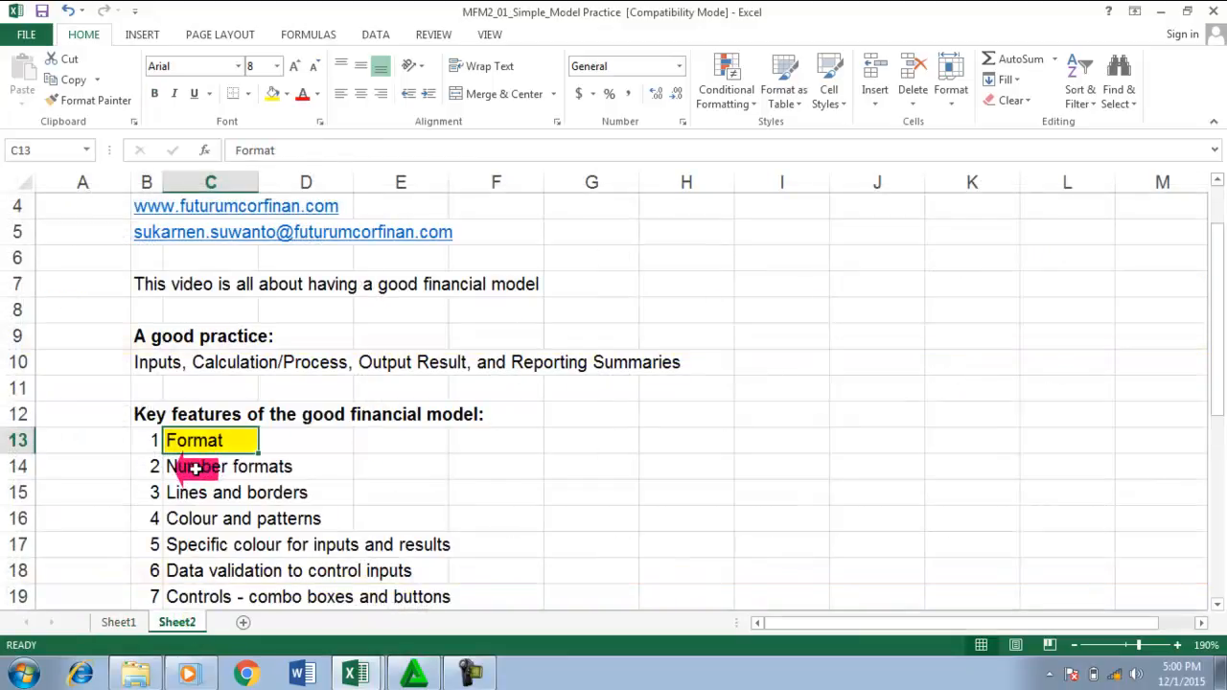
left_click(118, 622)
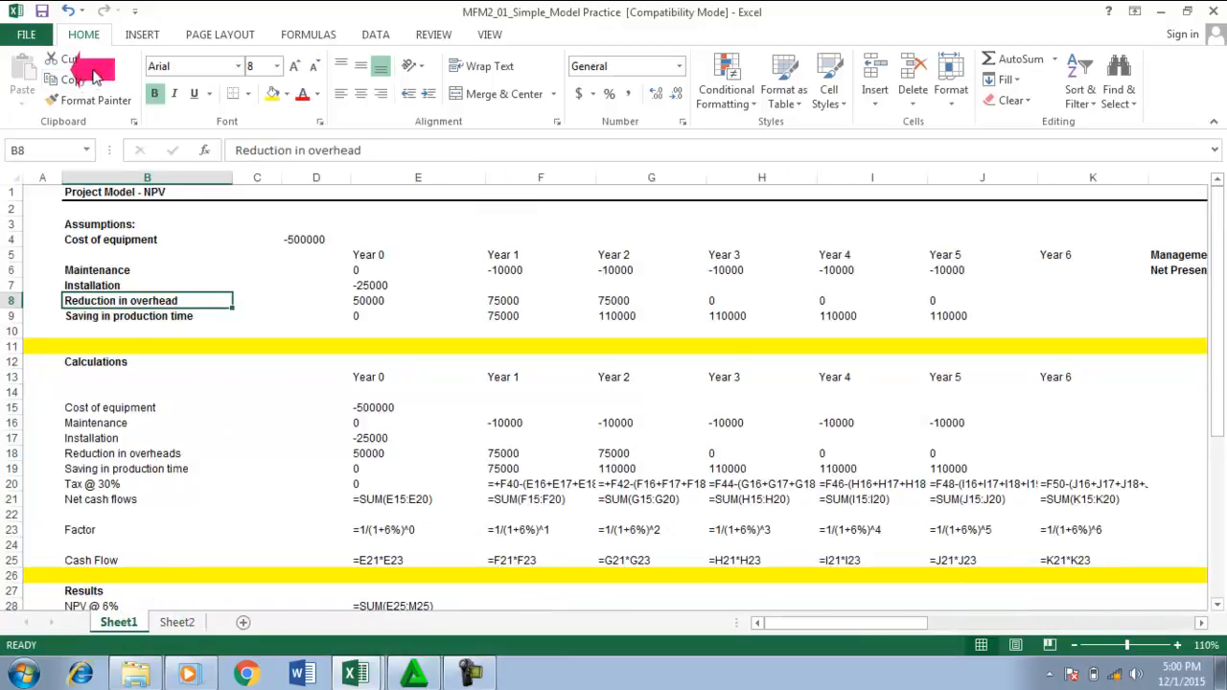
left_click(470, 674)
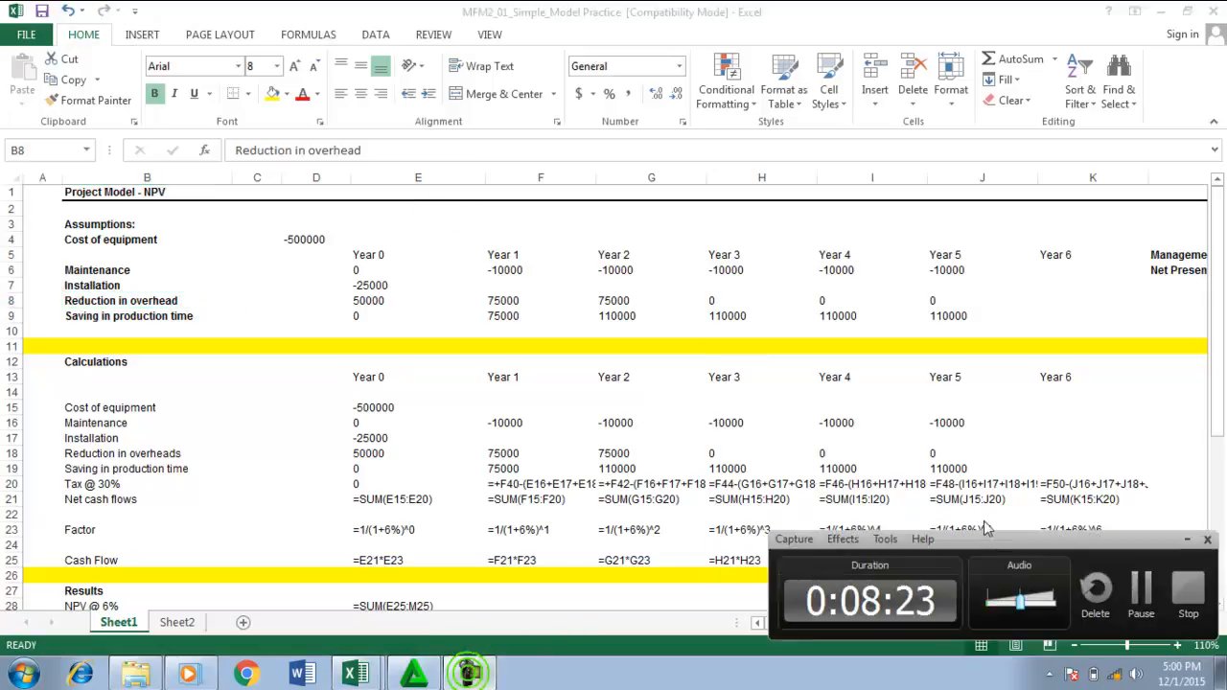